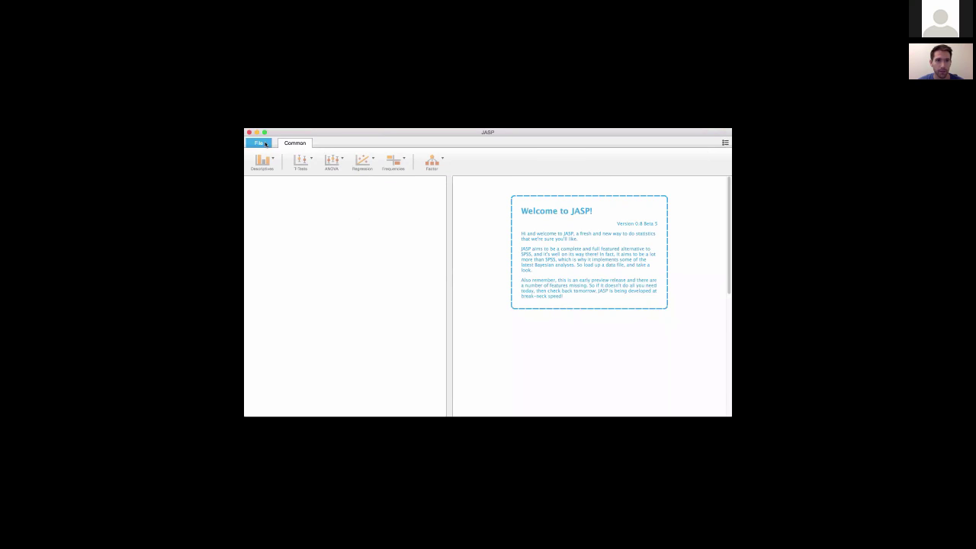
Open the KitchenRolls.csv data file from the computer's Downloads folder
click(259, 143)
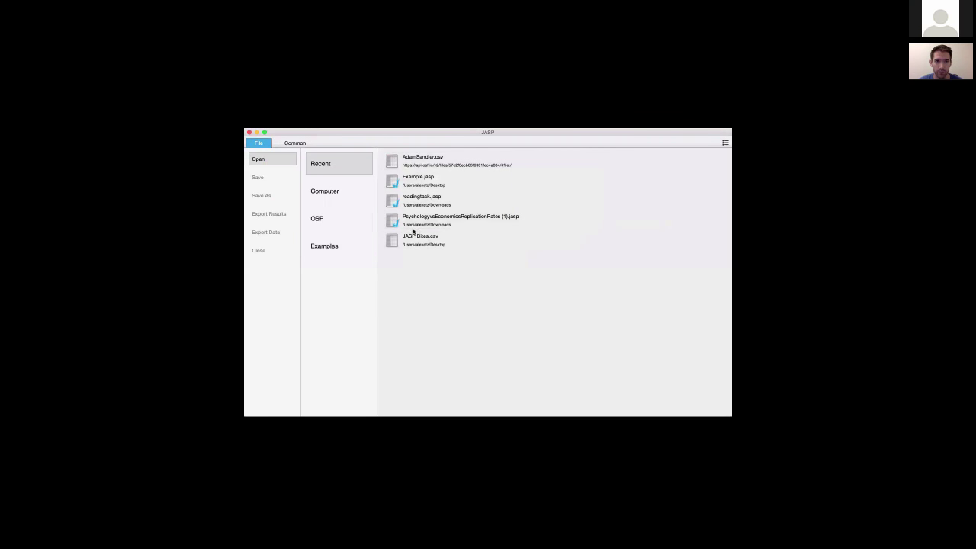
click(350, 198)
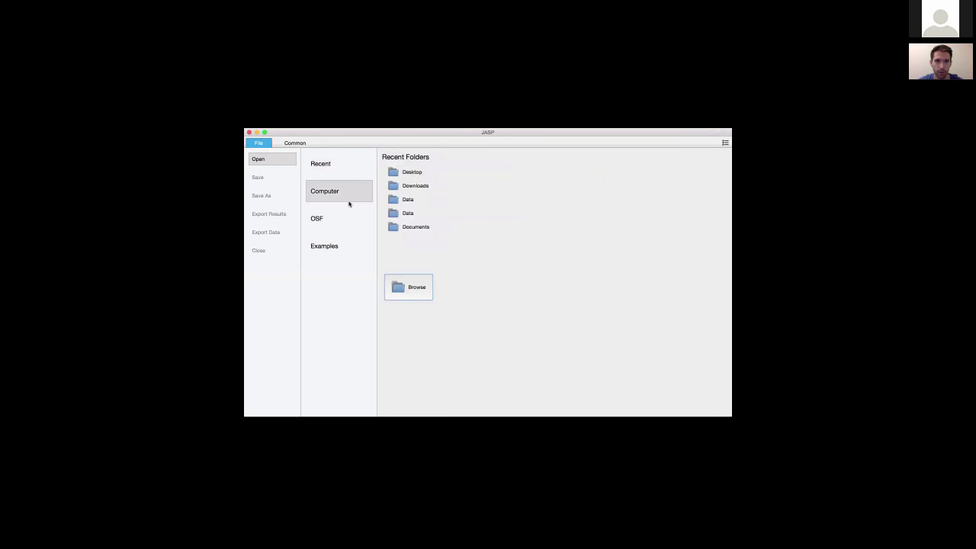
click(343, 219)
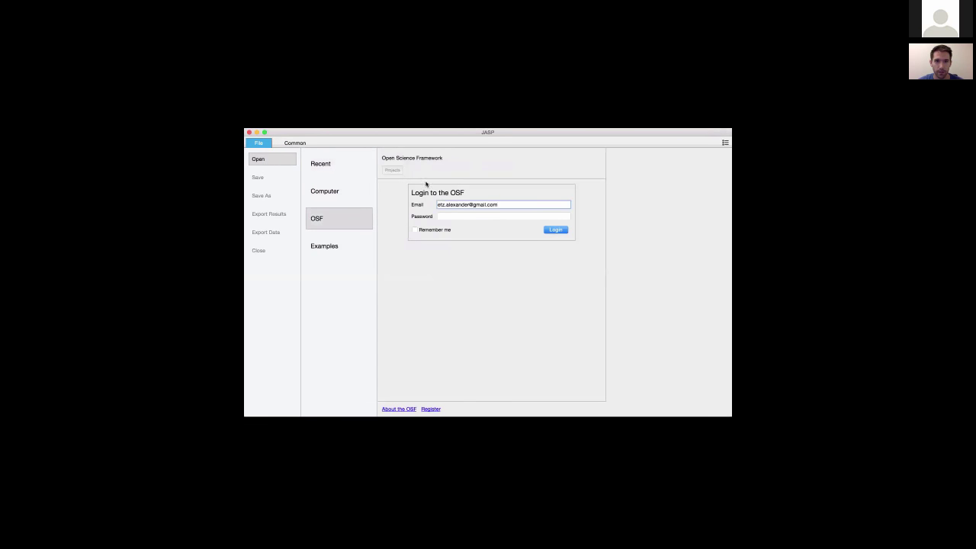
click(349, 242)
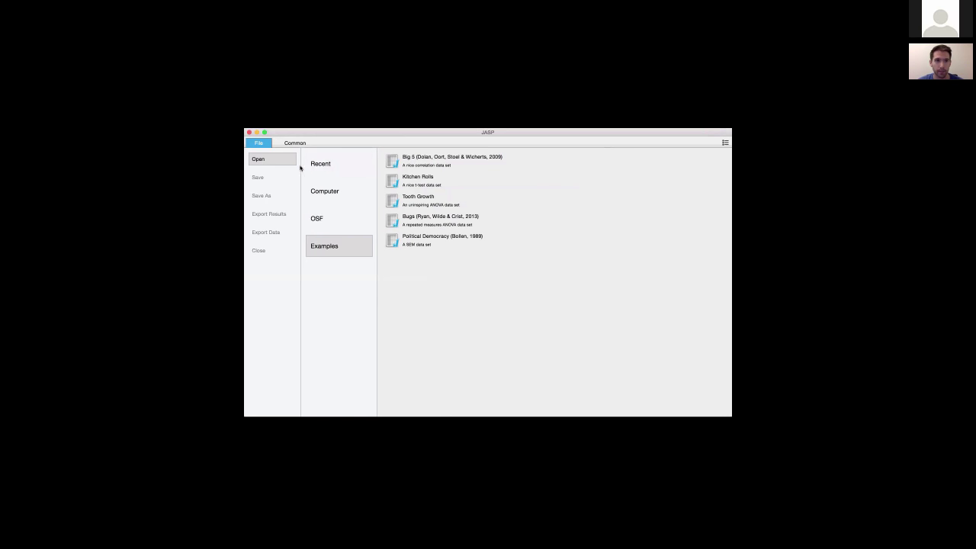
click(324, 201)
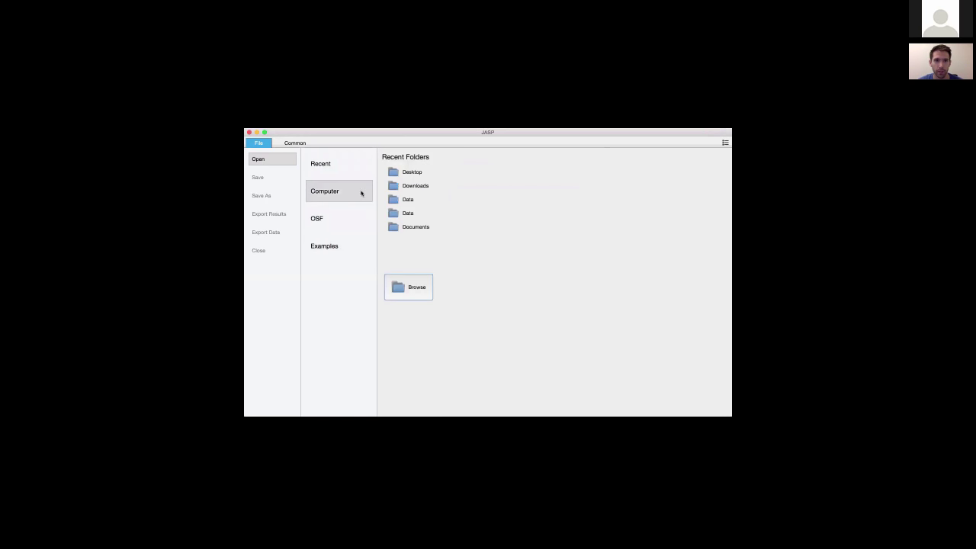
click(411, 189)
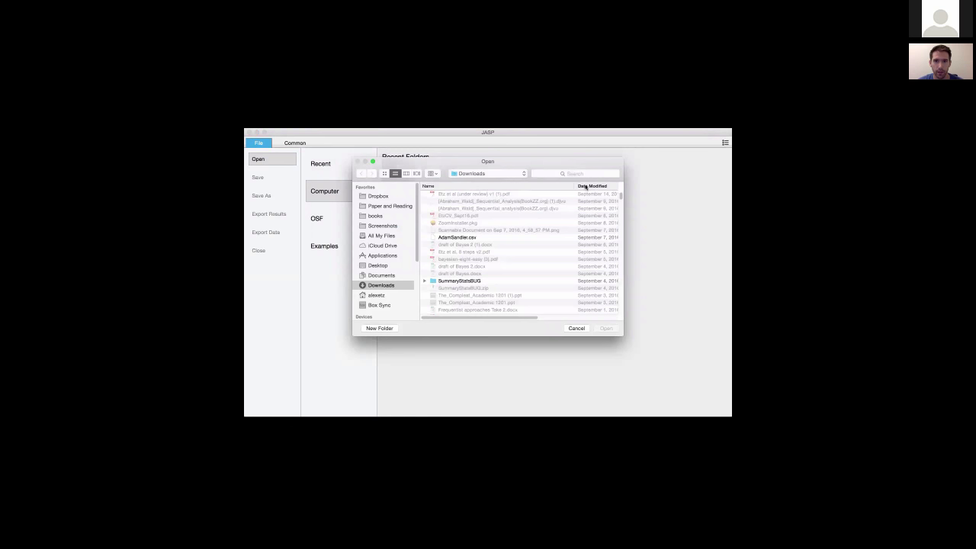
scroll(586, 188, up, 3)
click(496, 195)
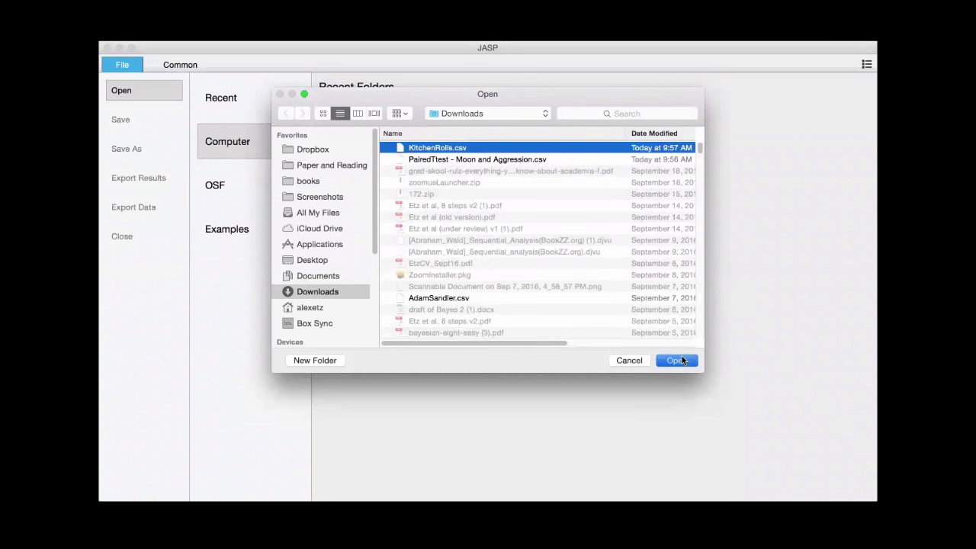
click(682, 360)
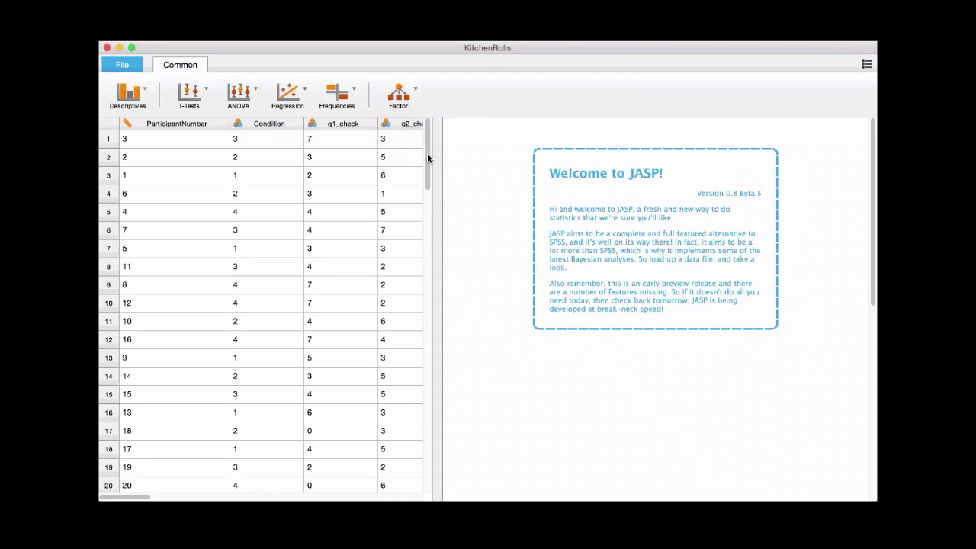
Look through the KitchenRolls data table's rows and columns, temporarily widening the data view to see more variables
drag(427, 158, 257, 153)
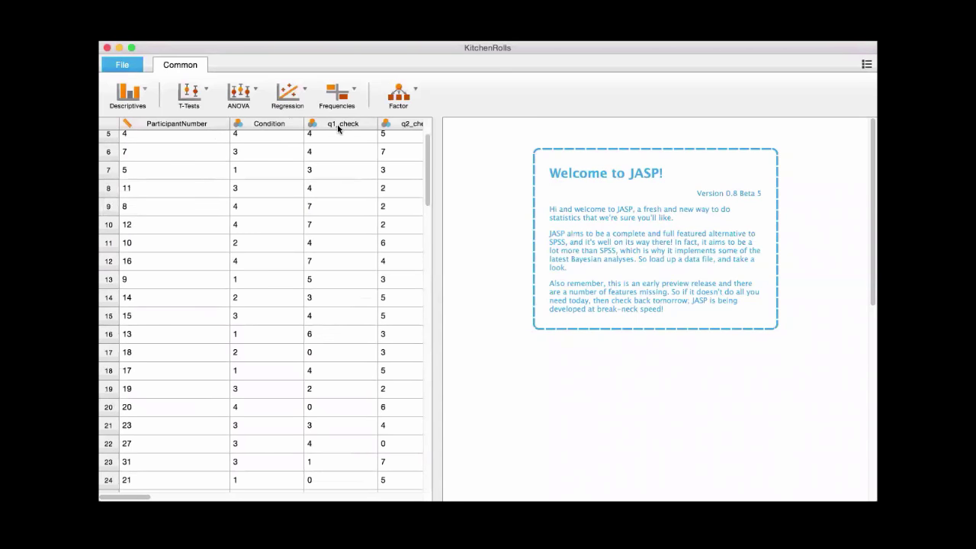
drag(148, 498, 396, 492)
drag(442, 379, 870, 365)
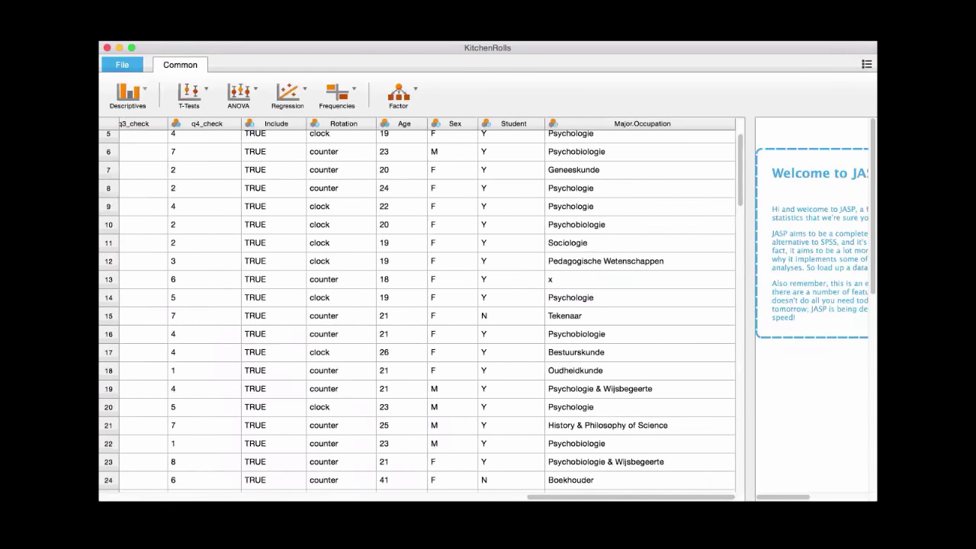
drag(450, 495, 106, 488)
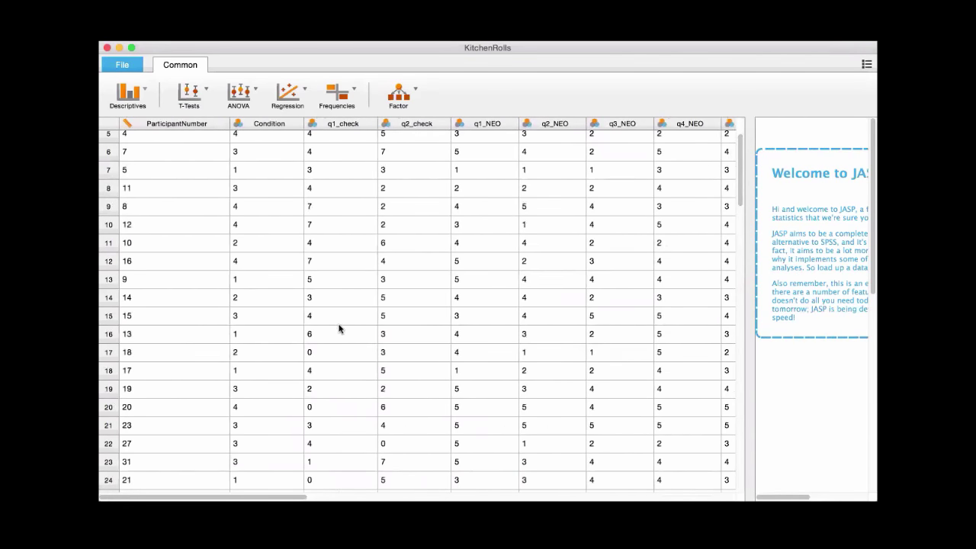
drag(750, 397, 469, 405)
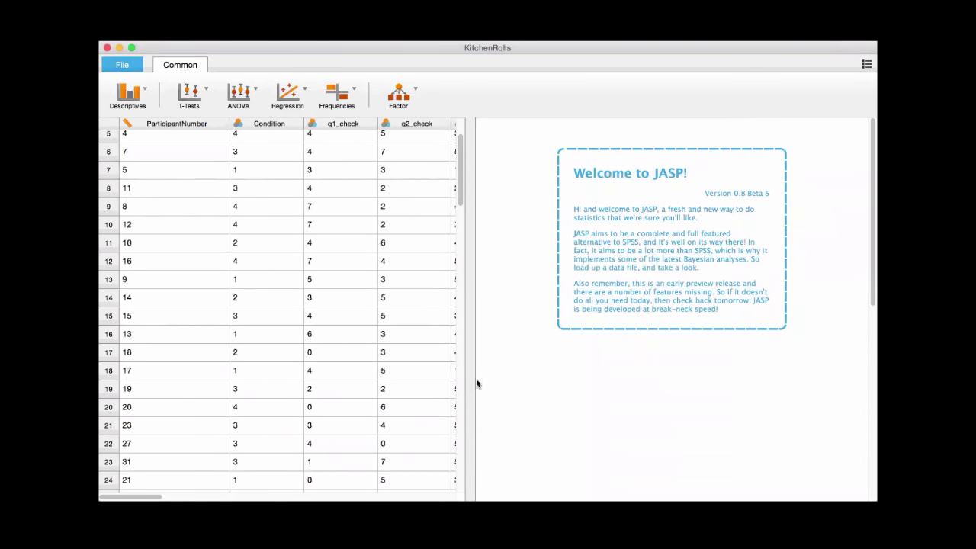
Start a Descriptive Statistics analysis and add ParticipantNumber and Condition as its variables
click(143, 95)
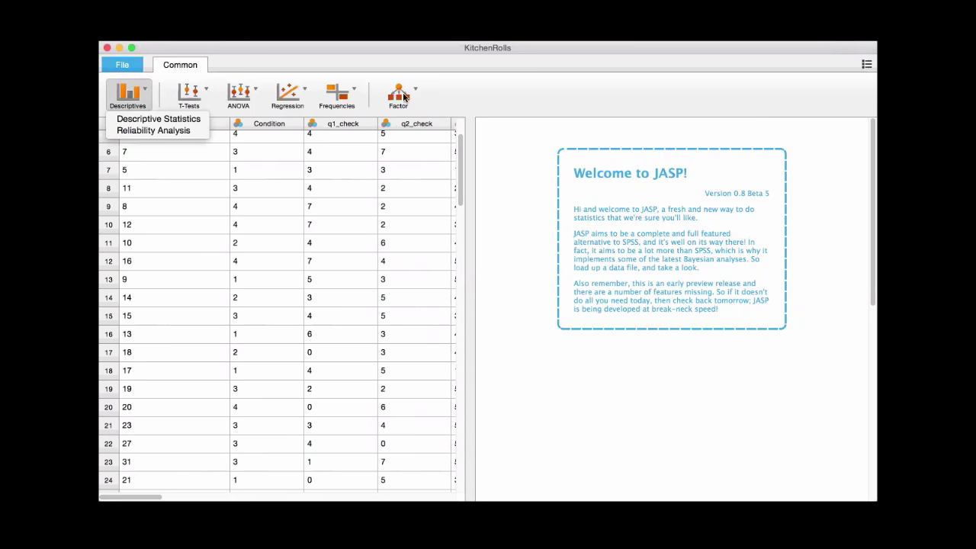
click(154, 119)
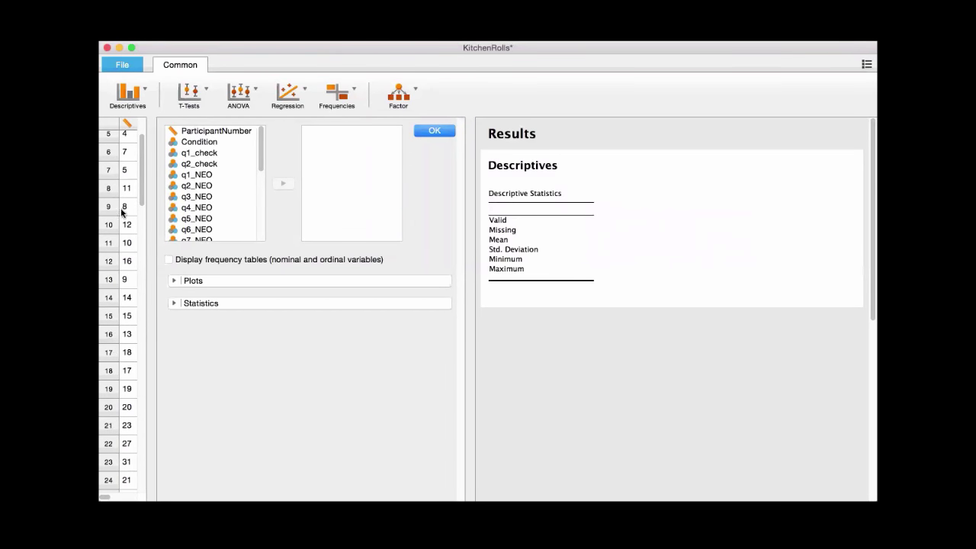
drag(151, 206, 101, 218)
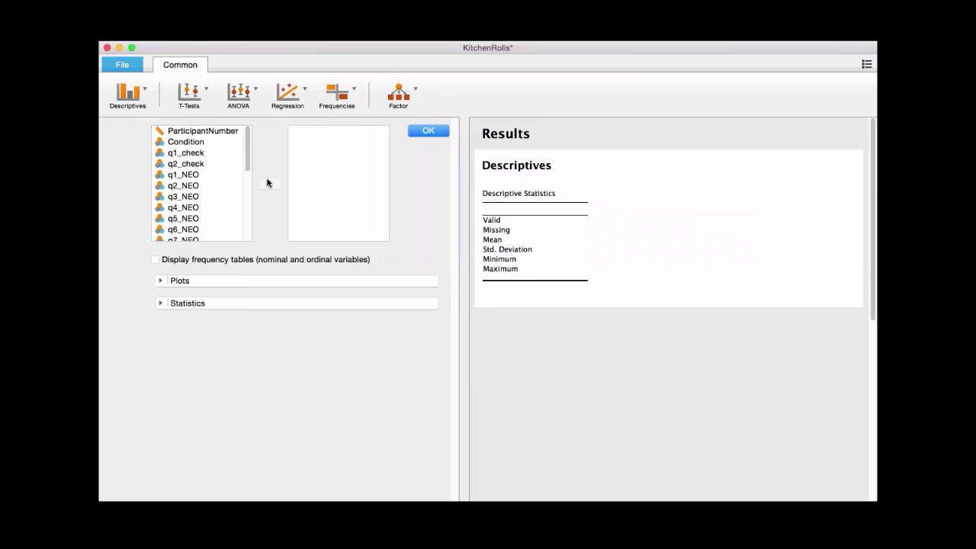
click(199, 142)
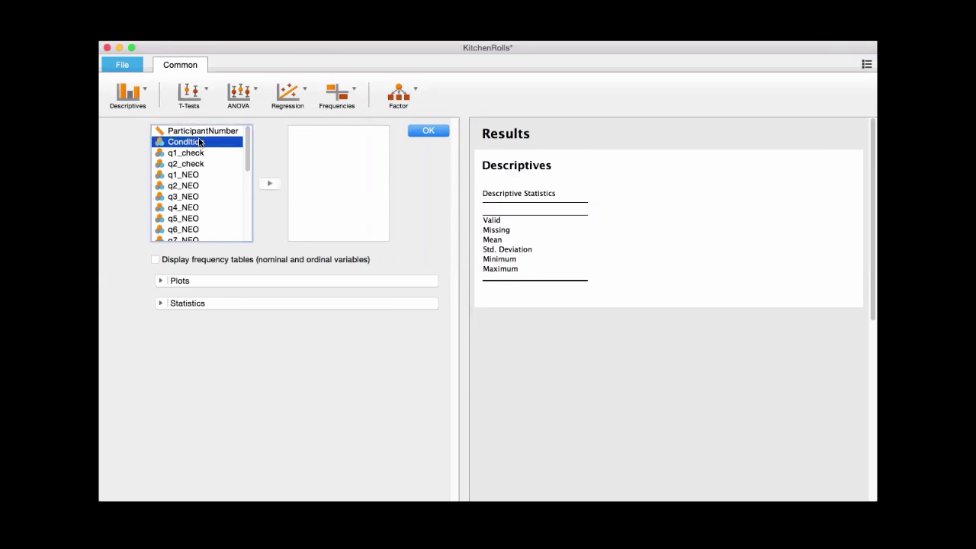
drag(202, 131, 333, 149)
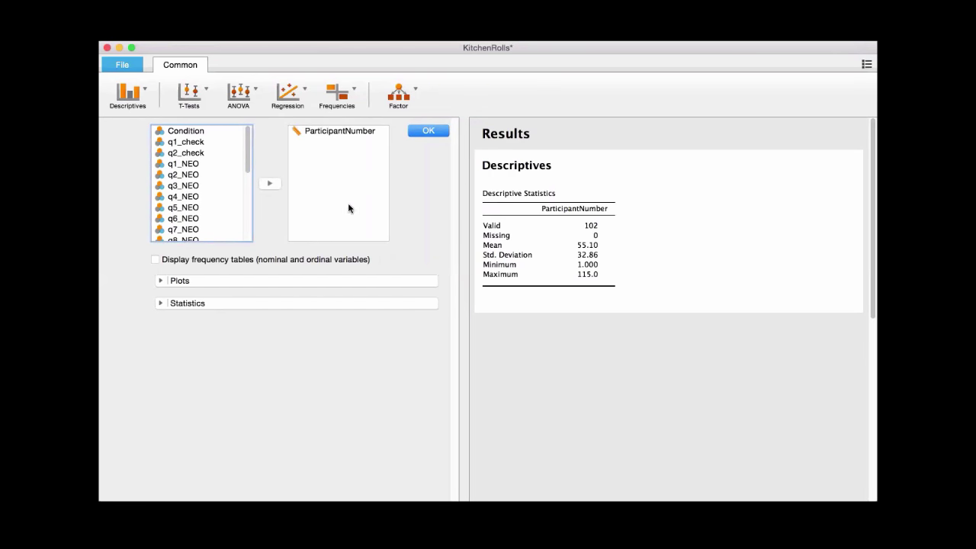
click(202, 134)
drag(203, 137, 367, 161)
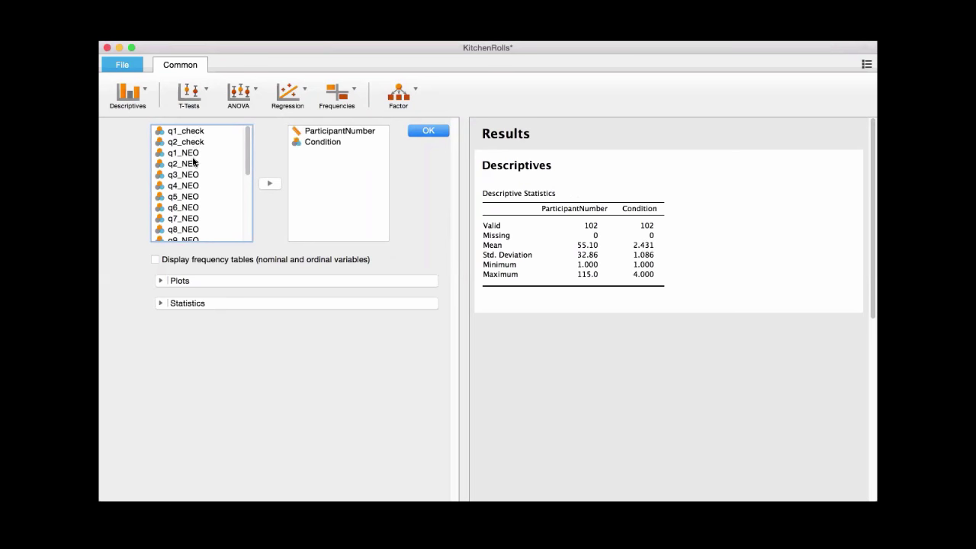
Add mean_NEO to the variables of the Descriptive Statistics analysis
drag(248, 149, 250, 213)
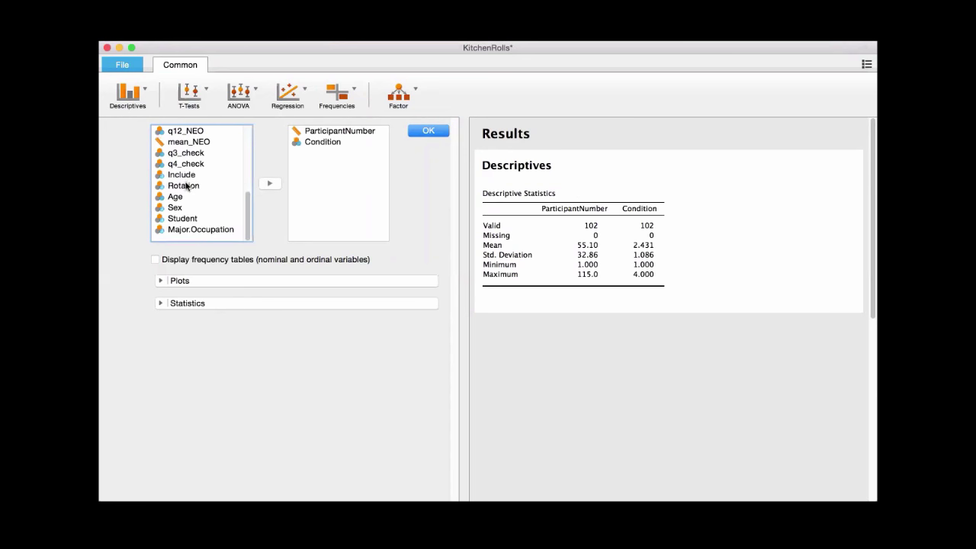
click(183, 153)
drag(189, 143, 320, 176)
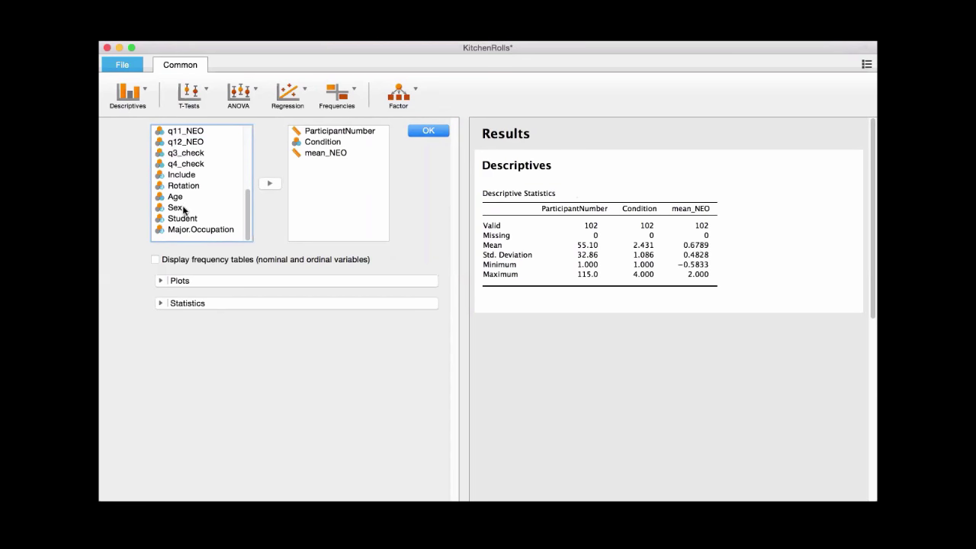
Show the plot options of the descriptives analysis, close its settings and remove the analysis from the results
click(181, 280)
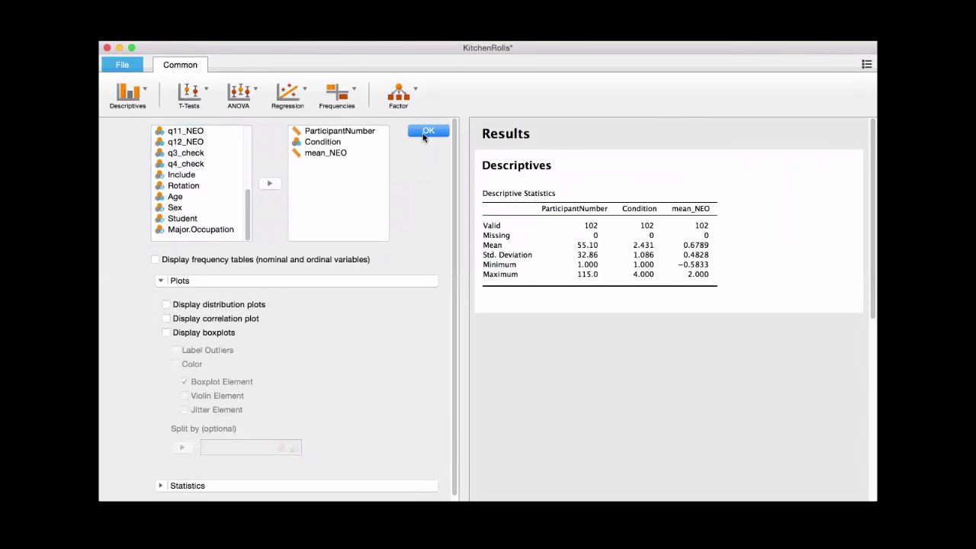
click(491, 178)
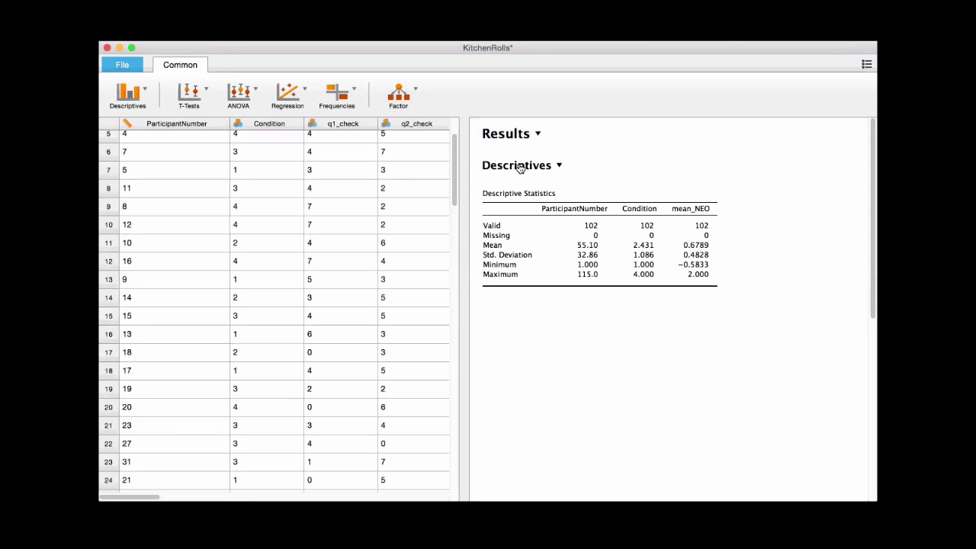
click(558, 166)
click(544, 219)
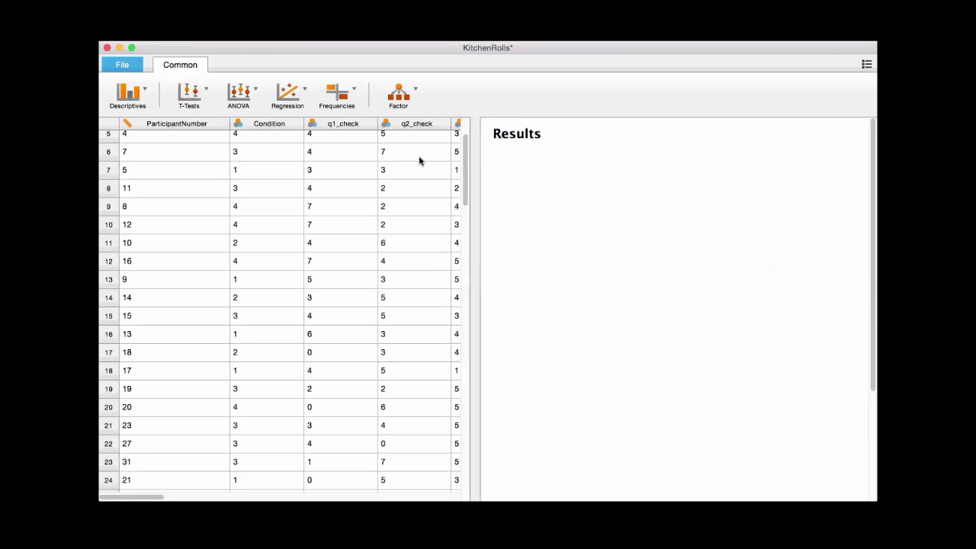
Start an Independent Samples T-Test with mean_NEO as the dependent variable
scroll(466, 156, up, 5)
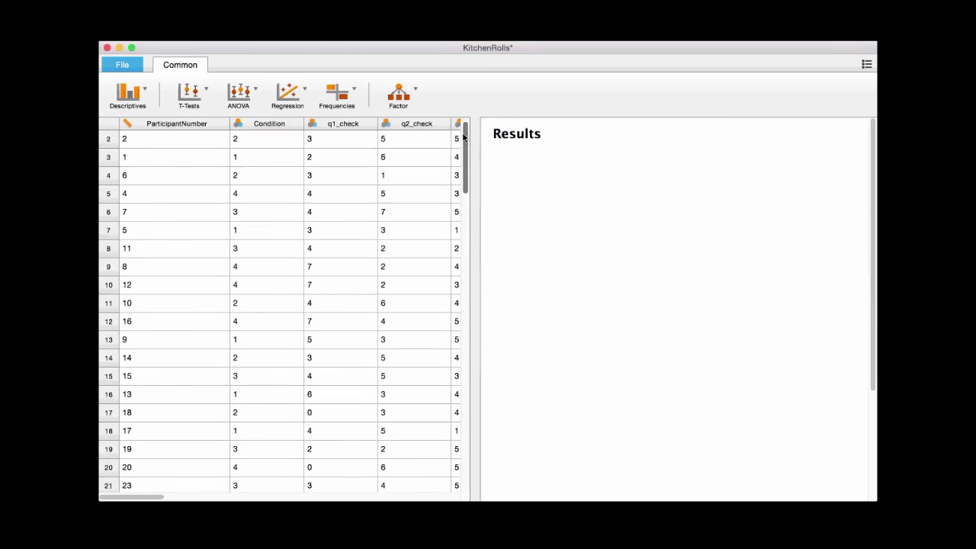
click(193, 95)
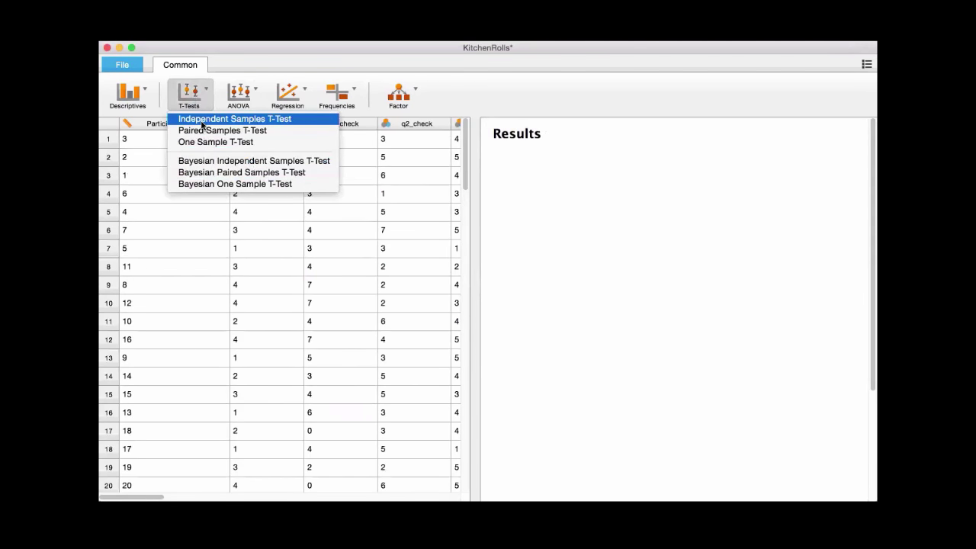
click(202, 120)
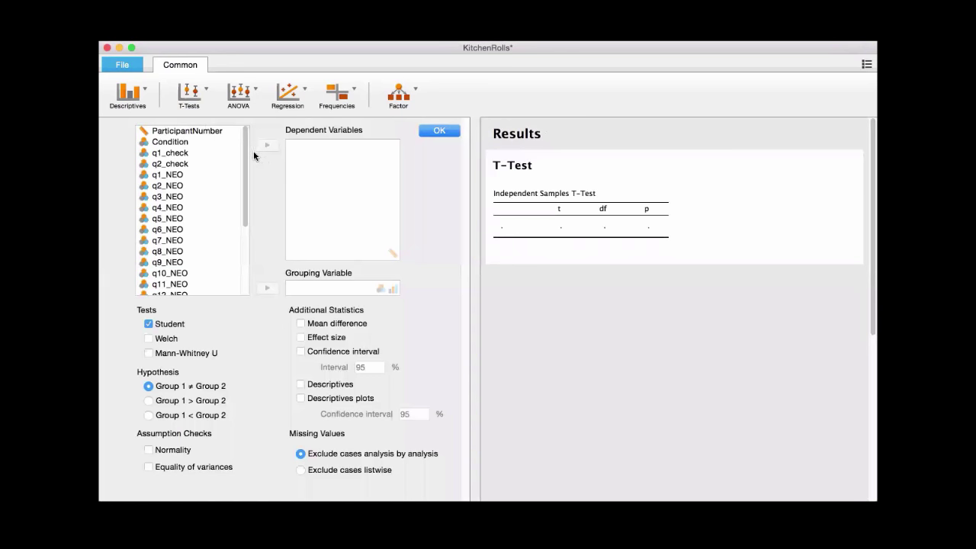
scroll(239, 190, down, 3)
scroll(239, 193, up, 3)
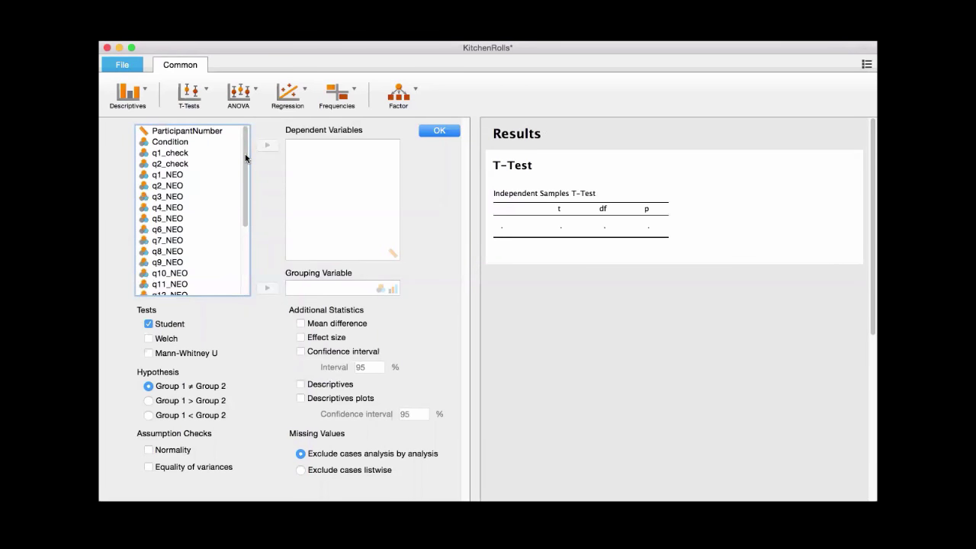
scroll(246, 158, down, 5)
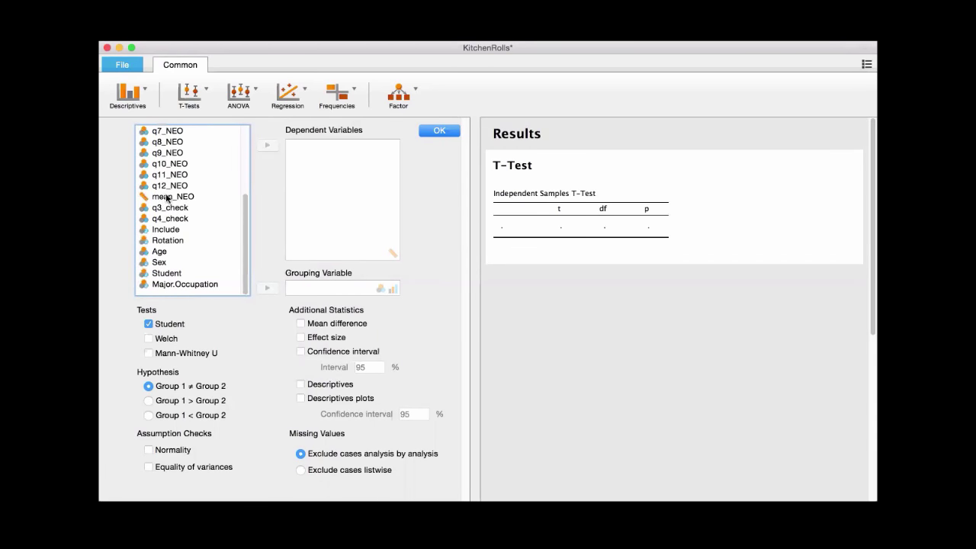
click(167, 198)
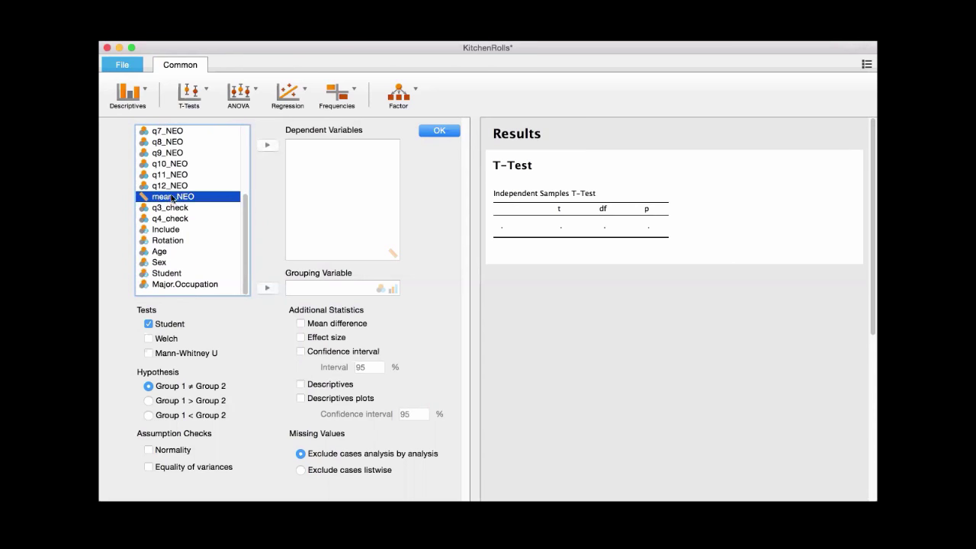
drag(173, 200, 331, 151)
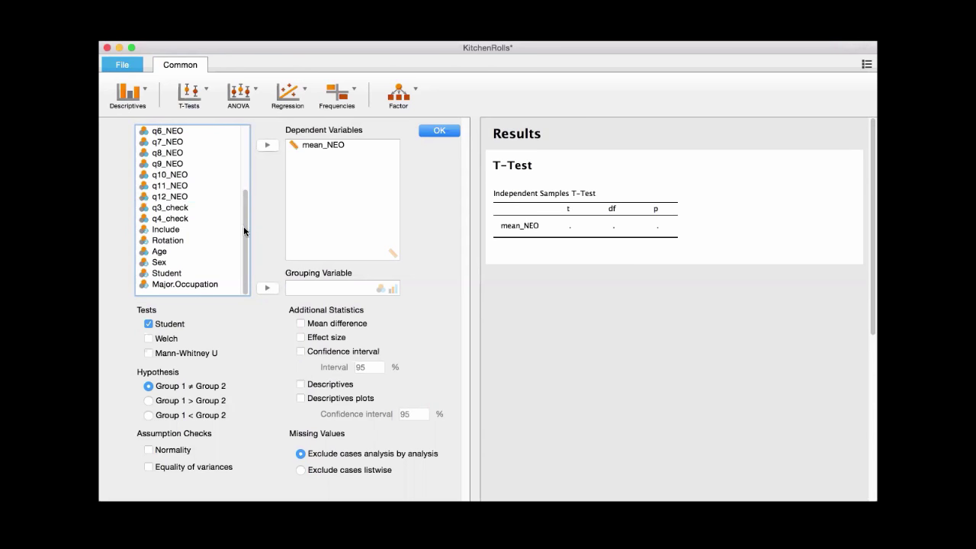
Set Rotation as the grouping variable of the independent samples t-test
drag(249, 183, 252, 238)
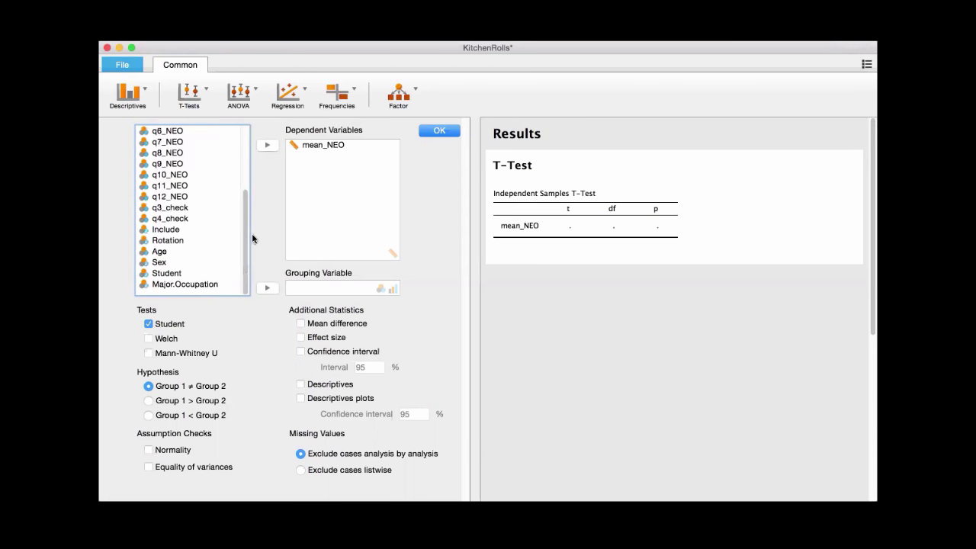
click(165, 241)
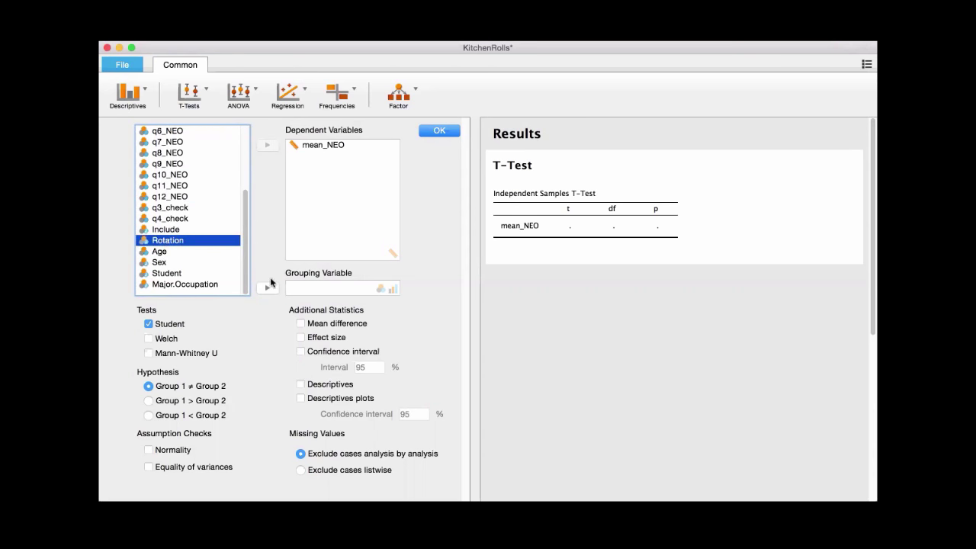
drag(318, 290, 317, 291)
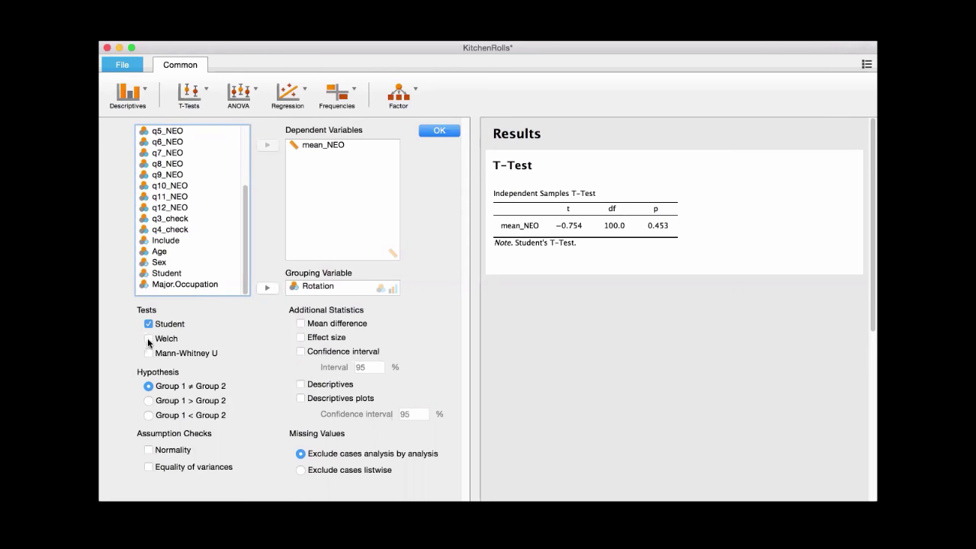
Turn on the equality of variances assumption check for the t-test, inspect Levene's test and turn it off again
click(148, 467)
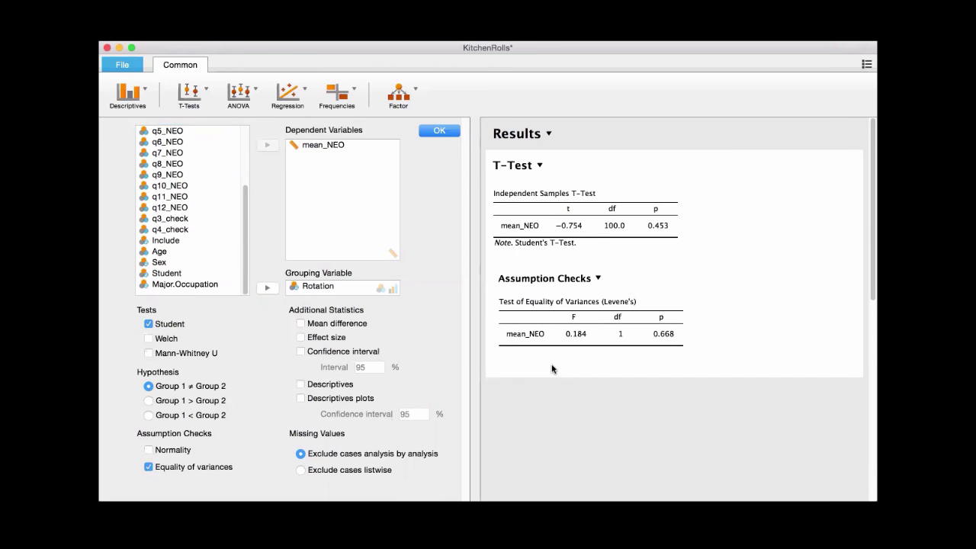
click(148, 466)
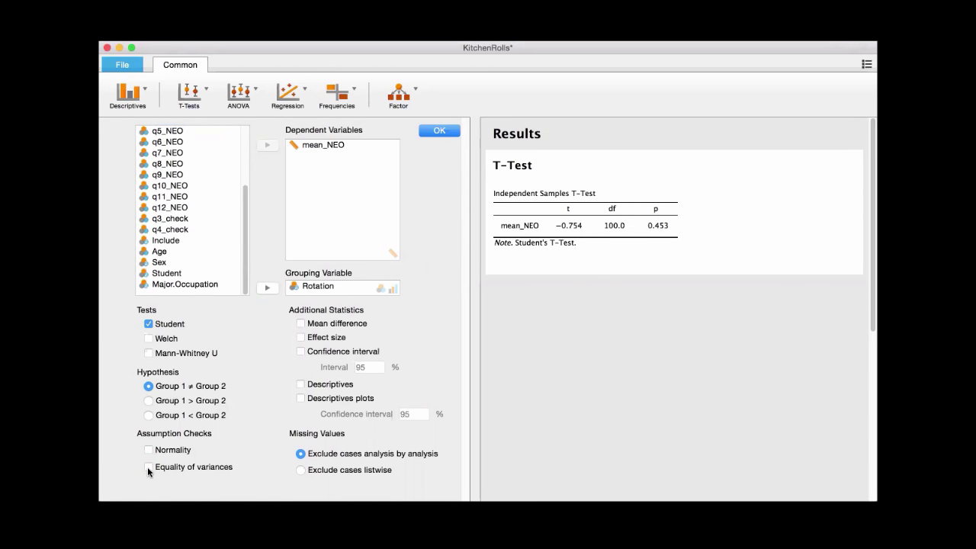
Try the Mann-Whitney U test for mean_NEO, turn it off again, and try the one-sided hypothesis Group 1 > Group 2
click(148, 353)
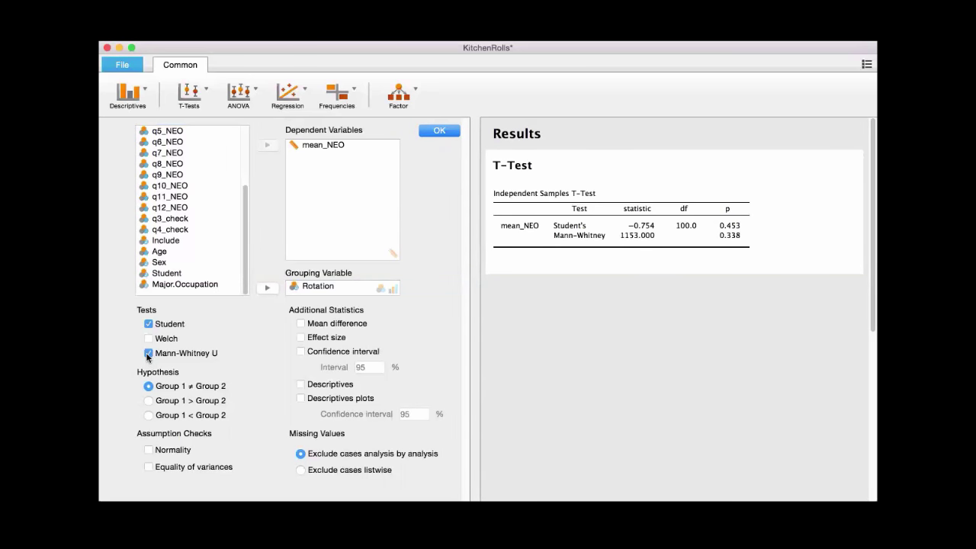
mouse_move(555, 242)
click(149, 354)
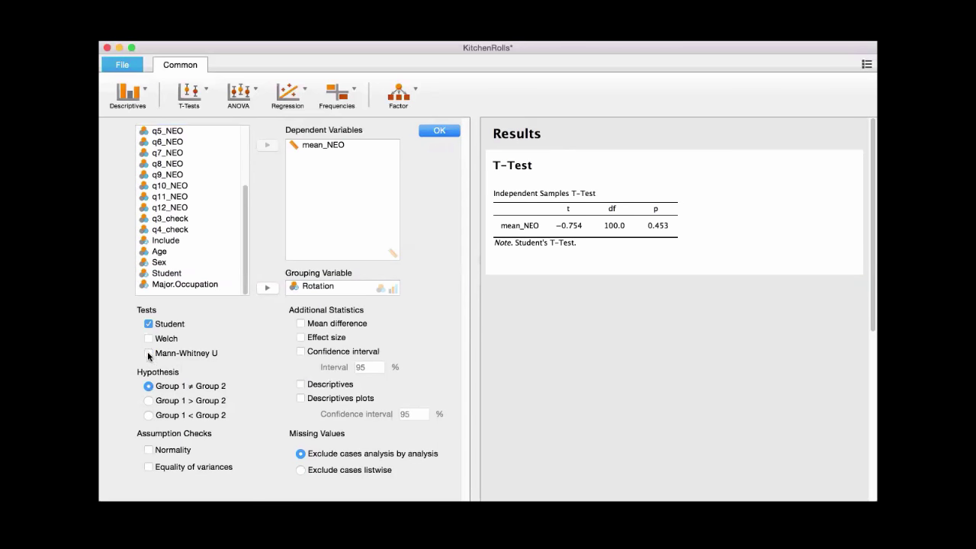
click(149, 401)
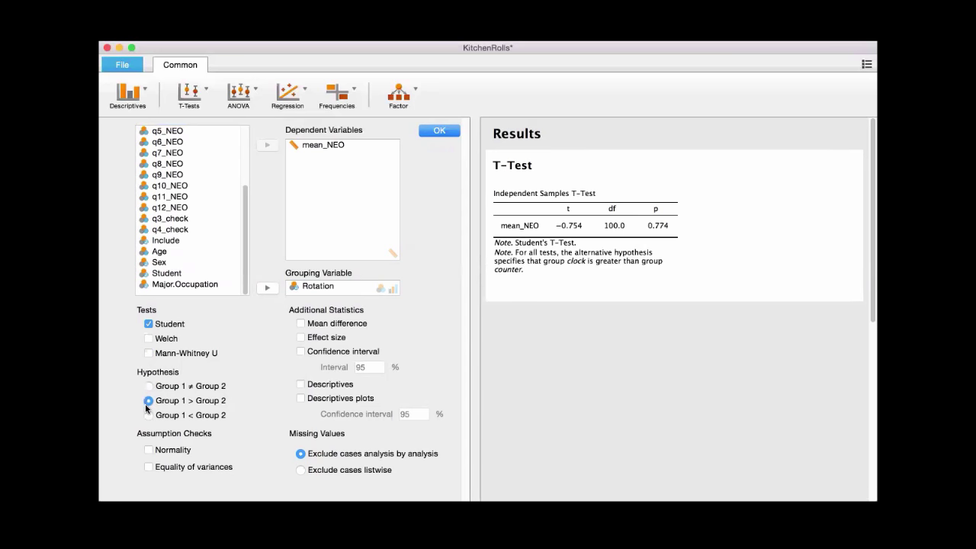
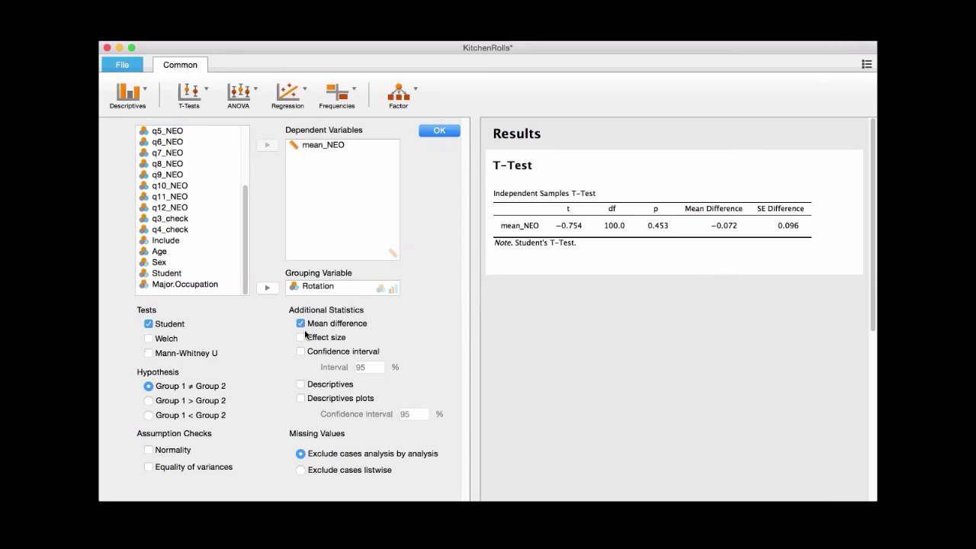
Add the effect size and the confidence interval to the t-test table, widening the results area to view the extra columns
click(300, 337)
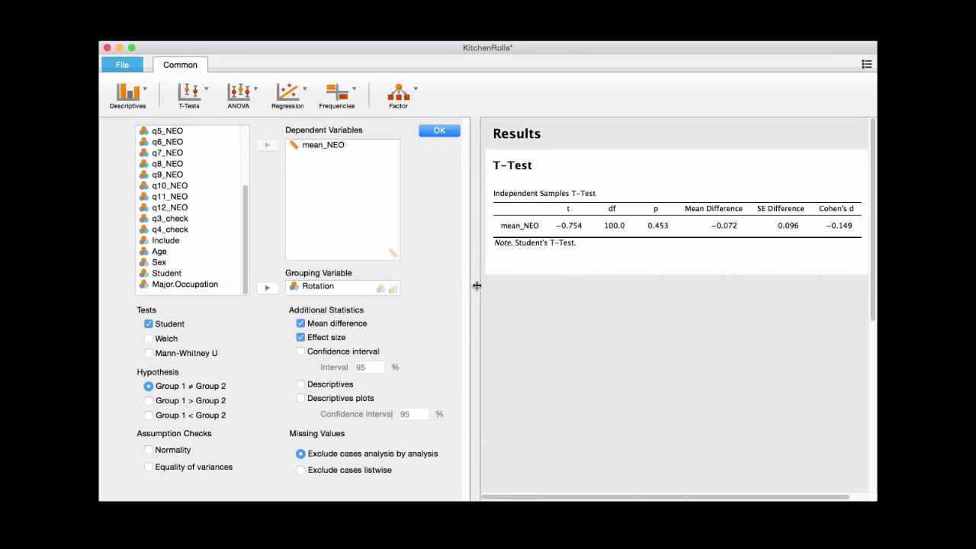
drag(471, 287, 457, 286)
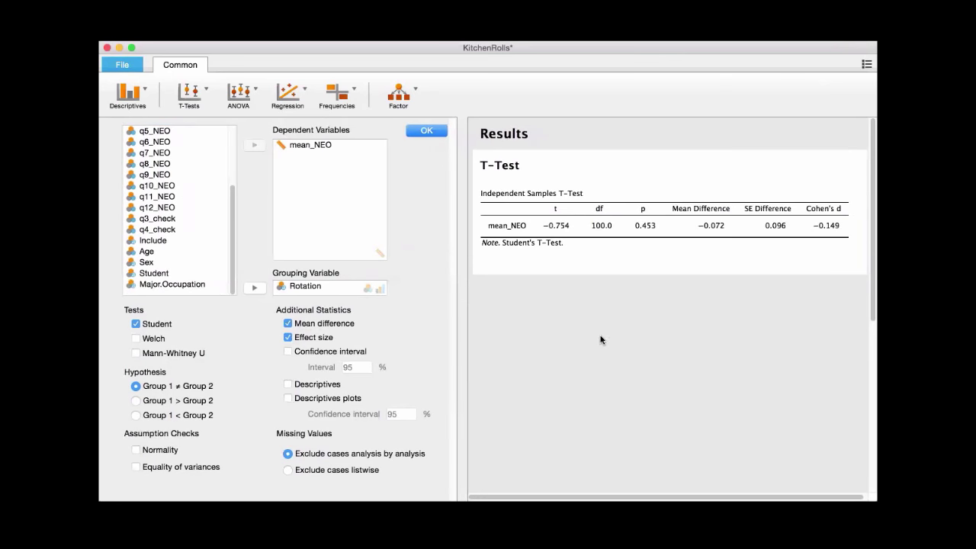
click(287, 352)
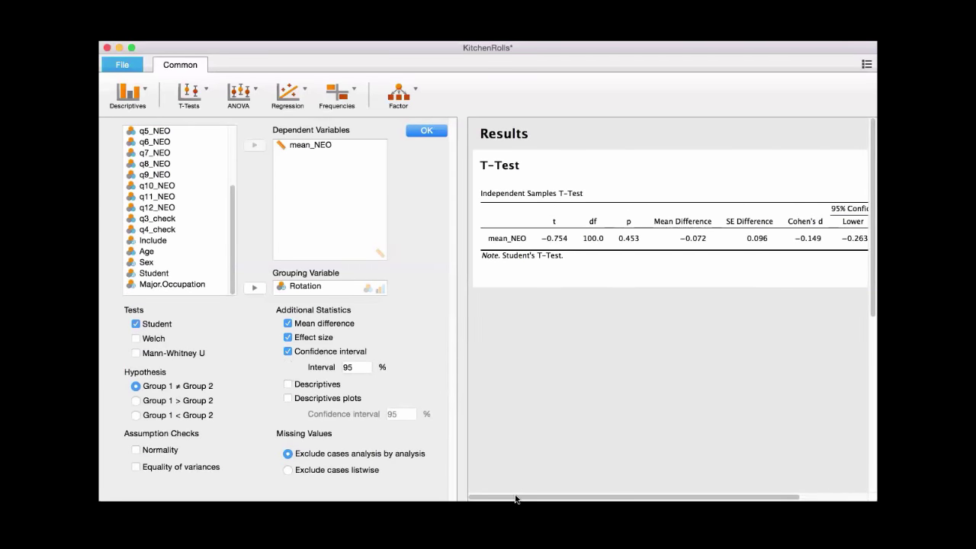
drag(517, 499, 701, 485)
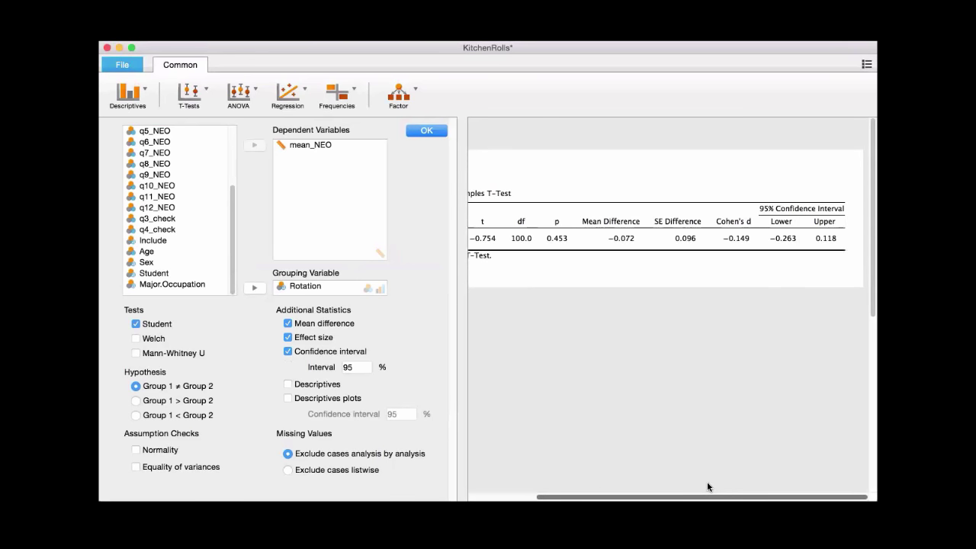
drag(708, 485, 504, 492)
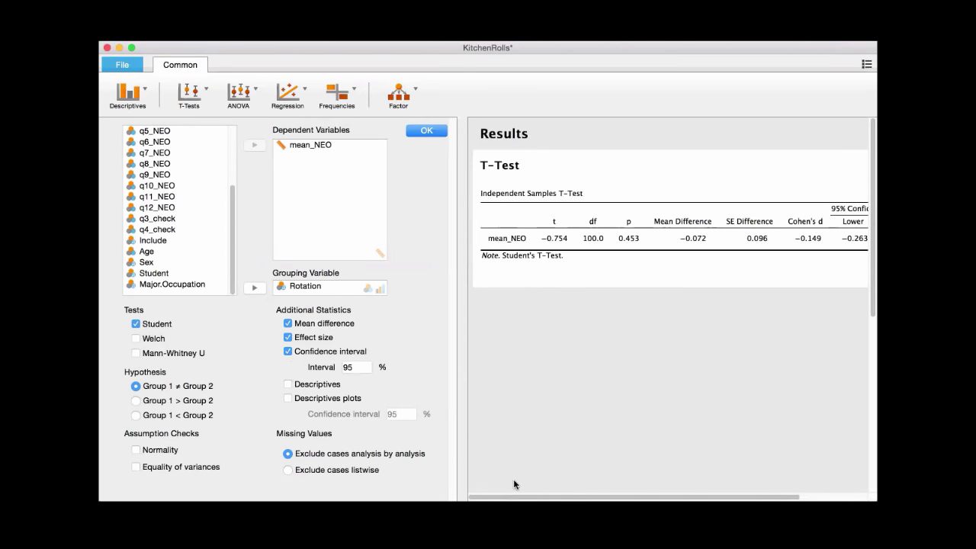
Set the t-test's confidence interval to 99% and check its lower and upper bounds in the results table
click(352, 367)
key(BackSpace)
text(9)
click(755, 479)
scroll(756, 480, right, 3)
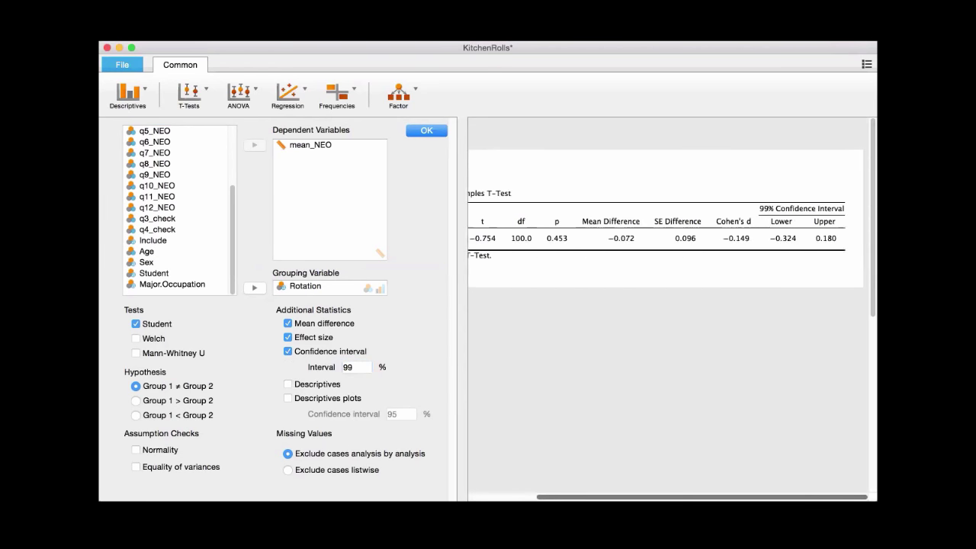
scroll(485, 452, left, 3)
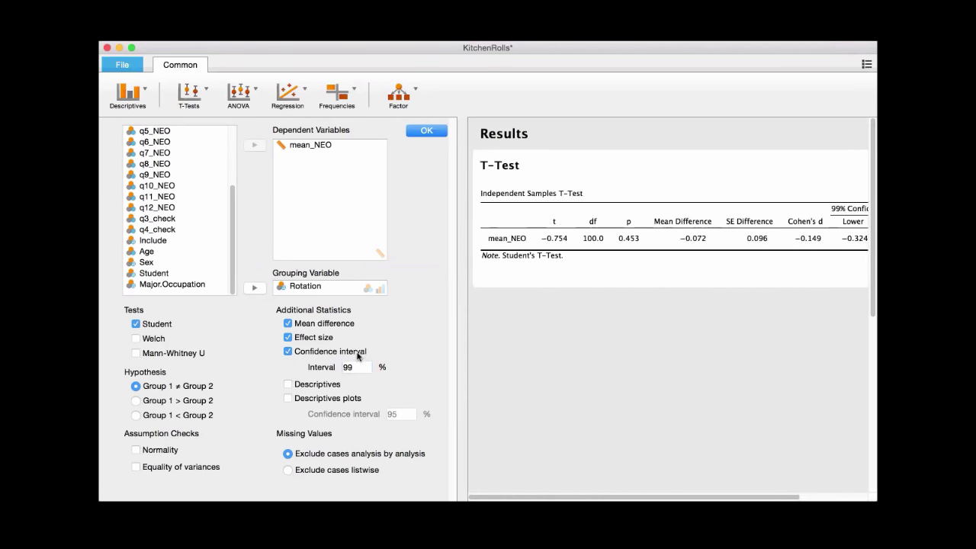
Add group descriptives and descriptives plots to the t-test and view the plot of mean_NEO by Rotation
click(287, 384)
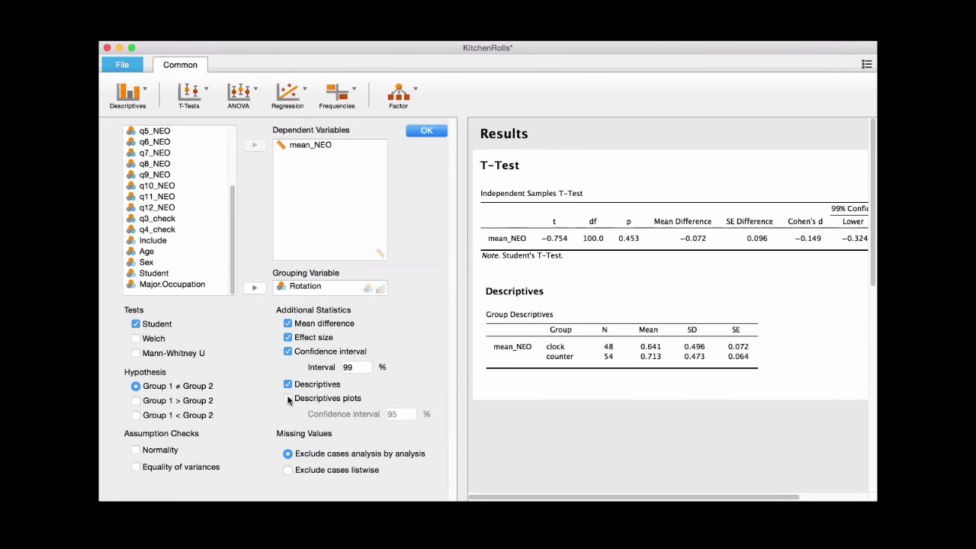
click(288, 398)
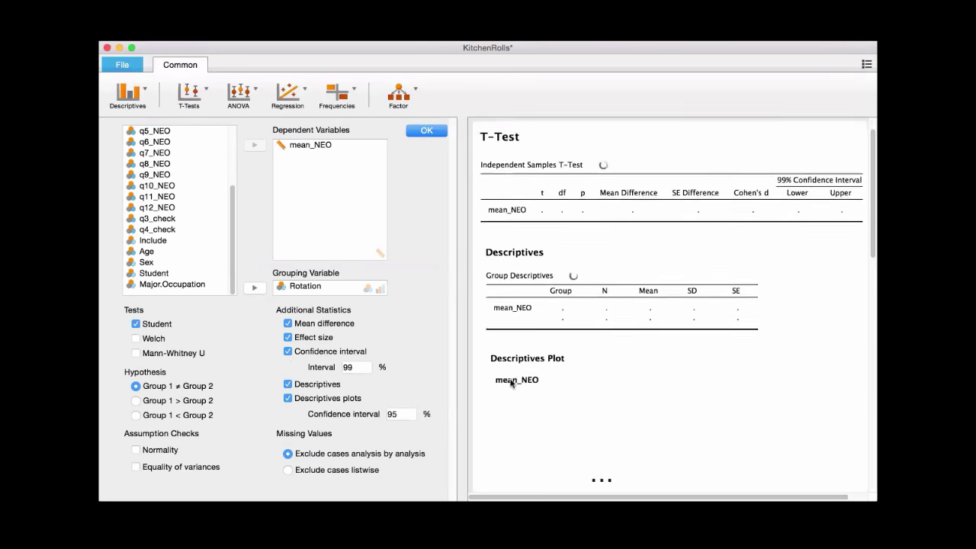
scroll(674, 340, down, 5)
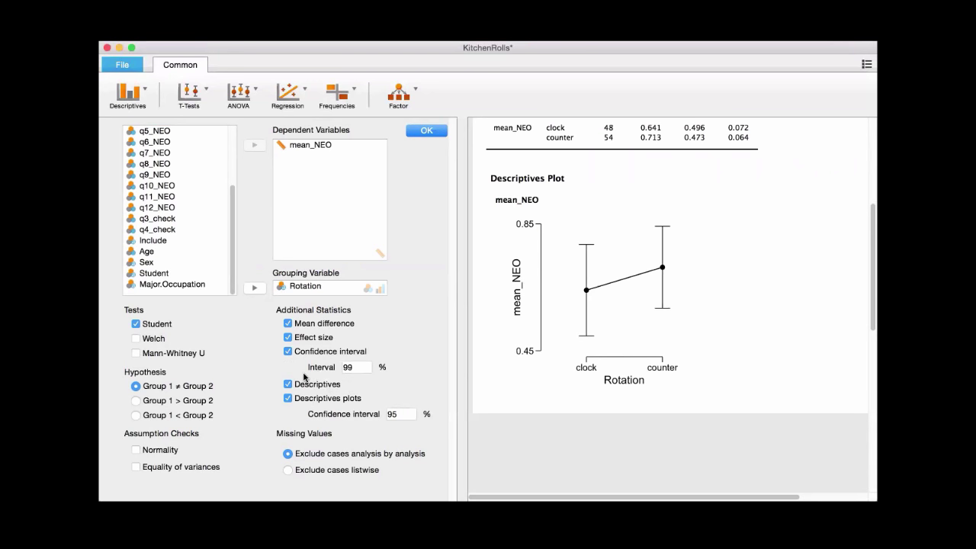
scroll(576, 245, up, 5)
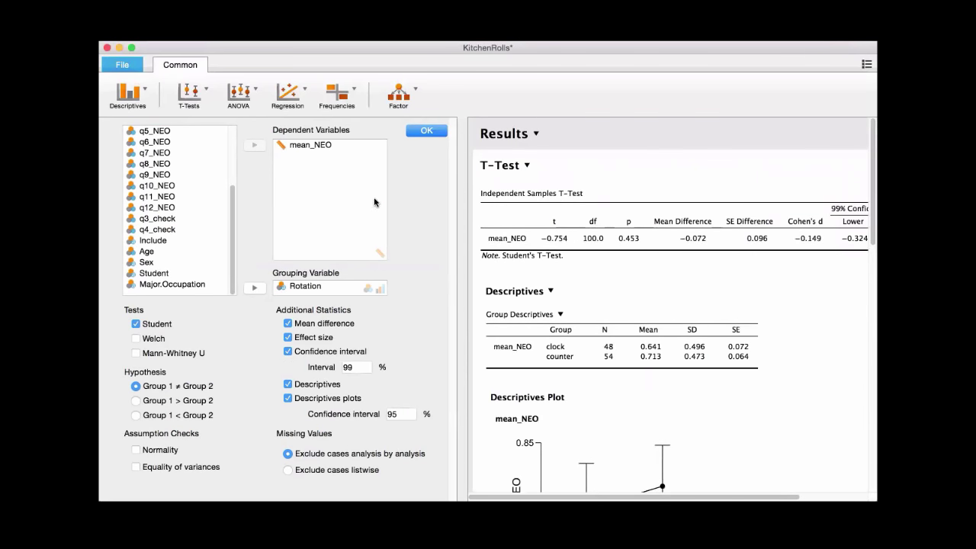
Close the t-test settings and show the copy, citation and note options of the Independent Samples T-Test table
click(427, 133)
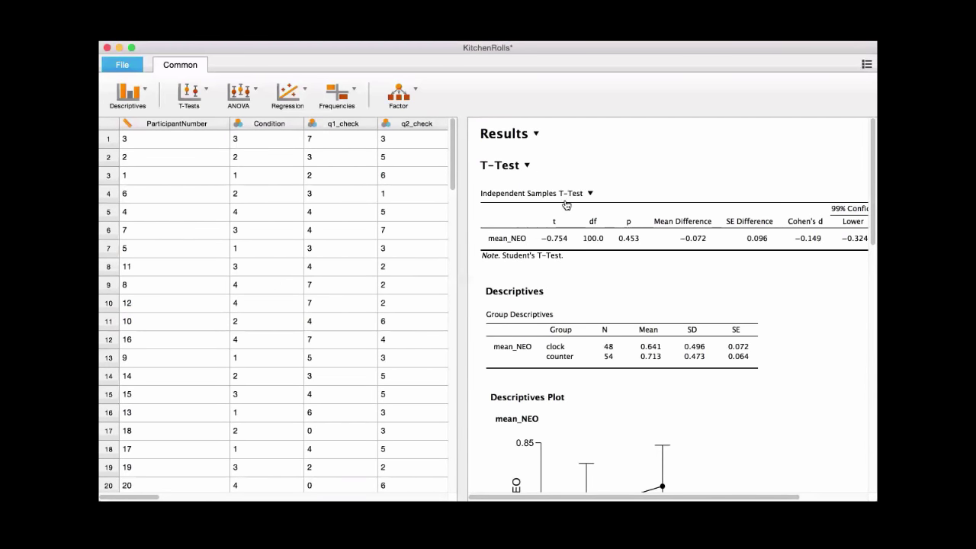
click(590, 195)
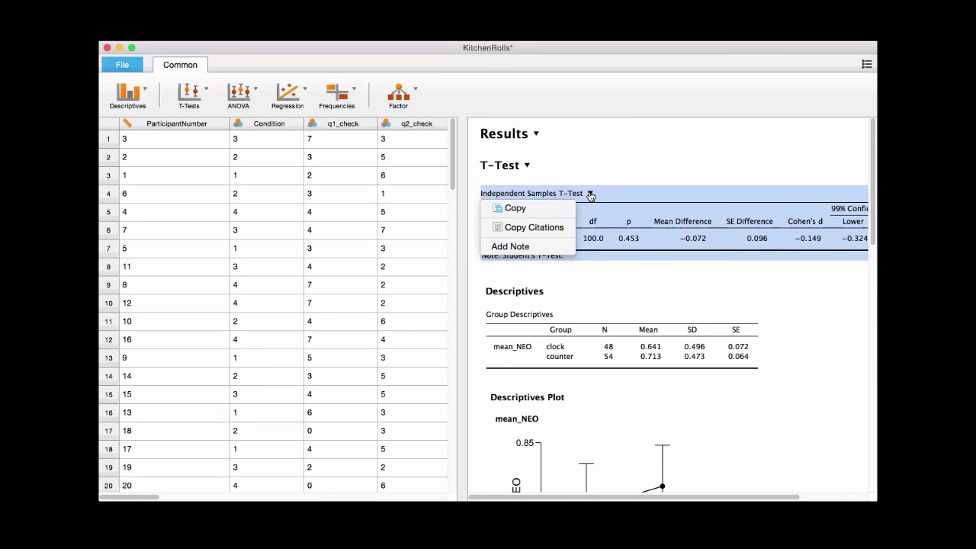
click(532, 229)
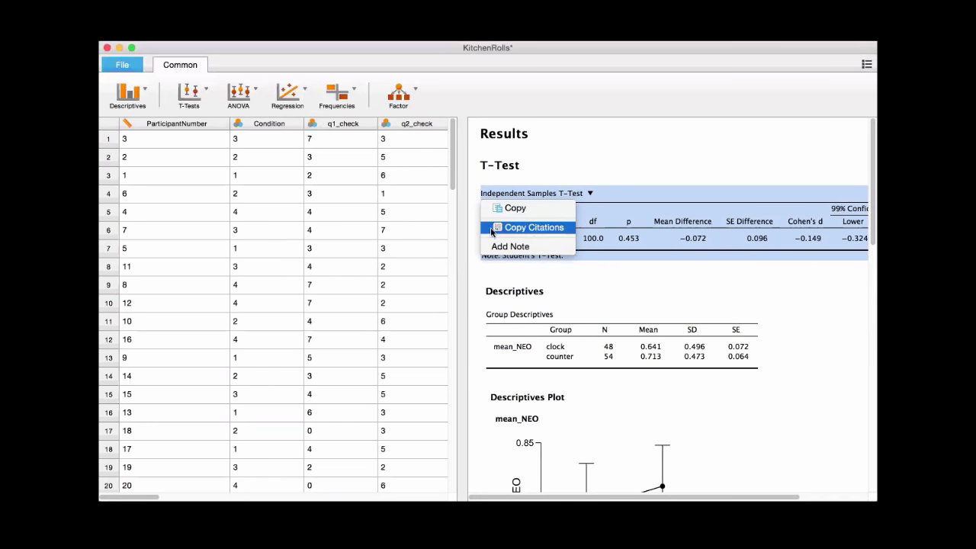
click(591, 195)
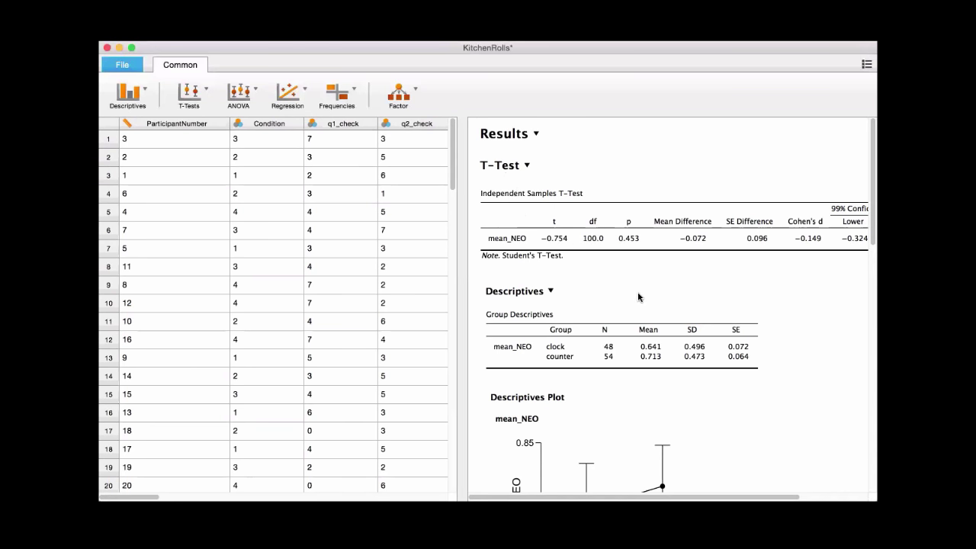
Reopen the t-test settings from the results, change the hypothesis to Group 1 > Group 2, and close the settings
click(605, 242)
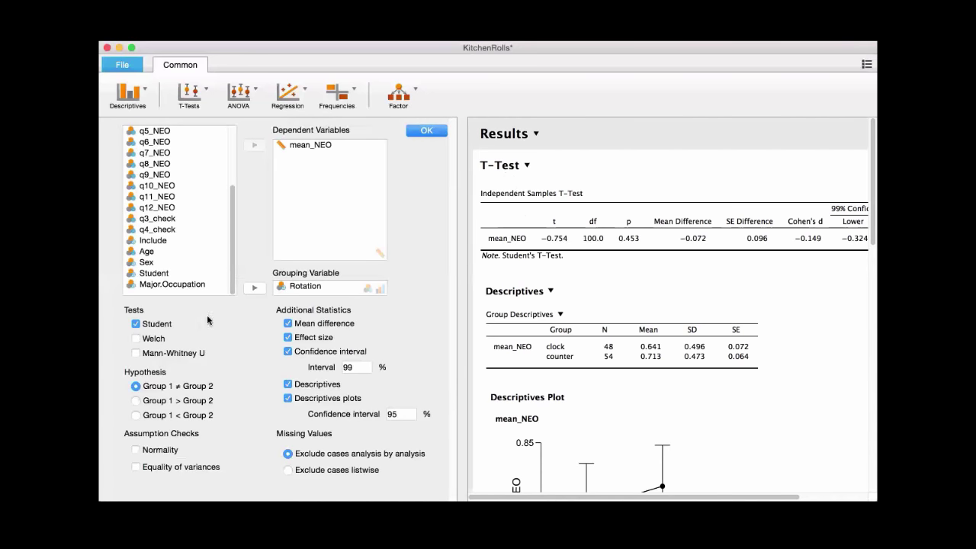
click(136, 401)
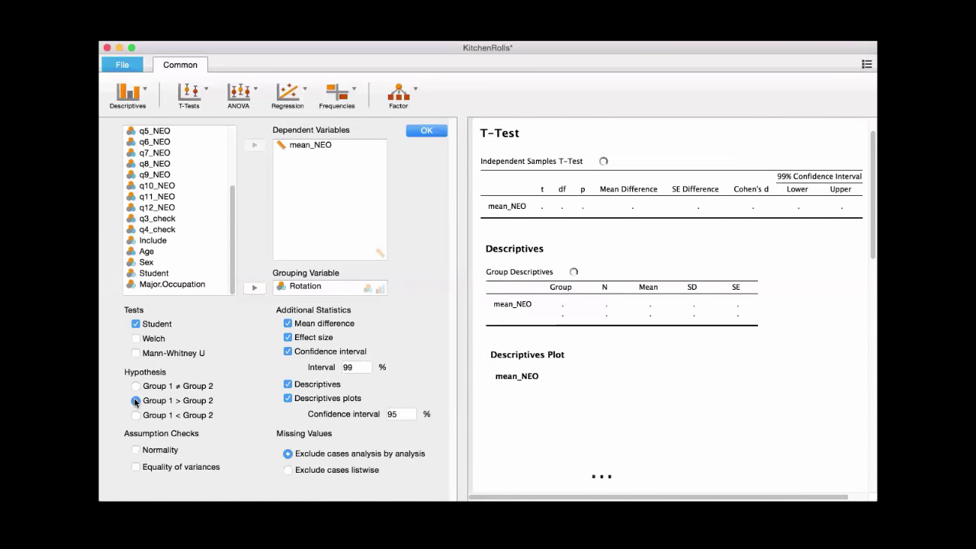
click(426, 131)
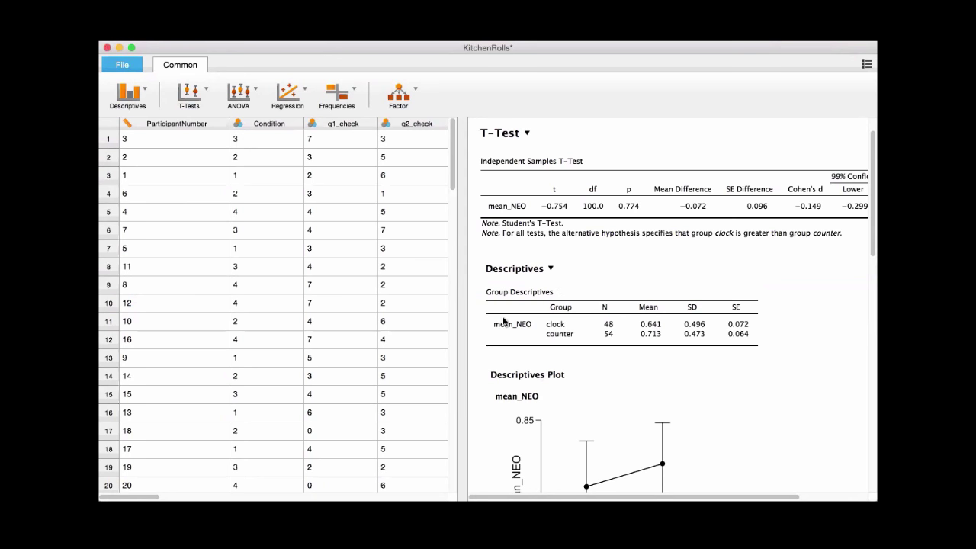
Close the KitchenRolls workspace without saving the changes
click(106, 47)
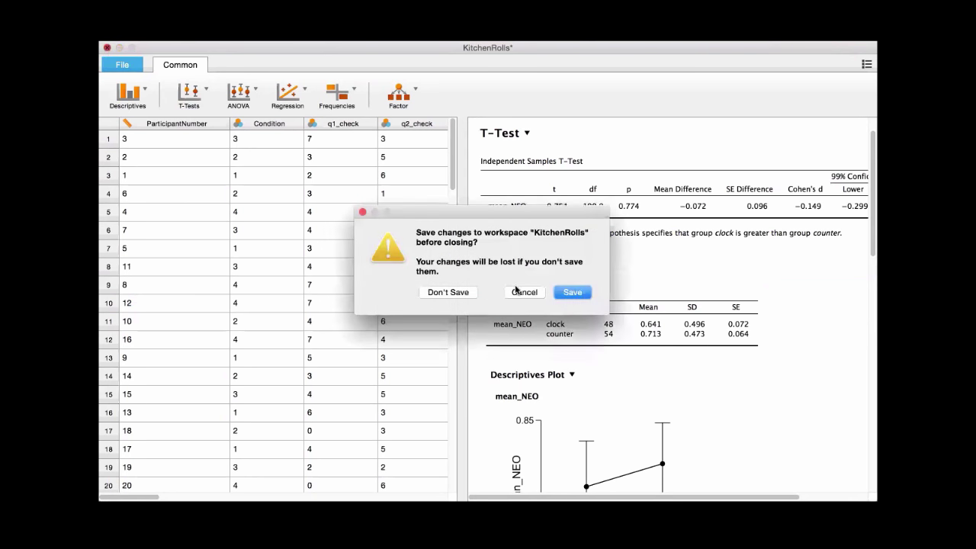
click(464, 295)
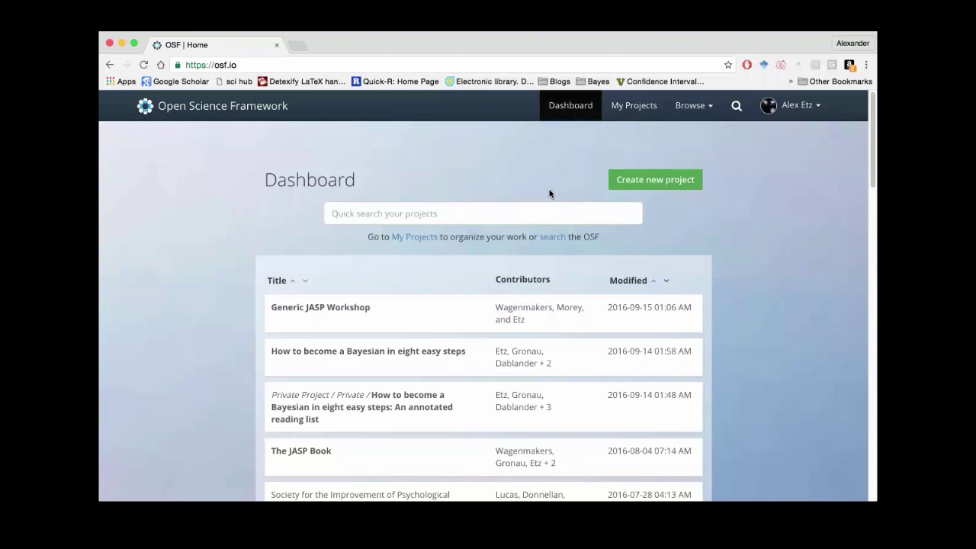
On the Open Science Framework site in the browser, create a new project titled "Fun things" without a template and go to it
click(669, 183)
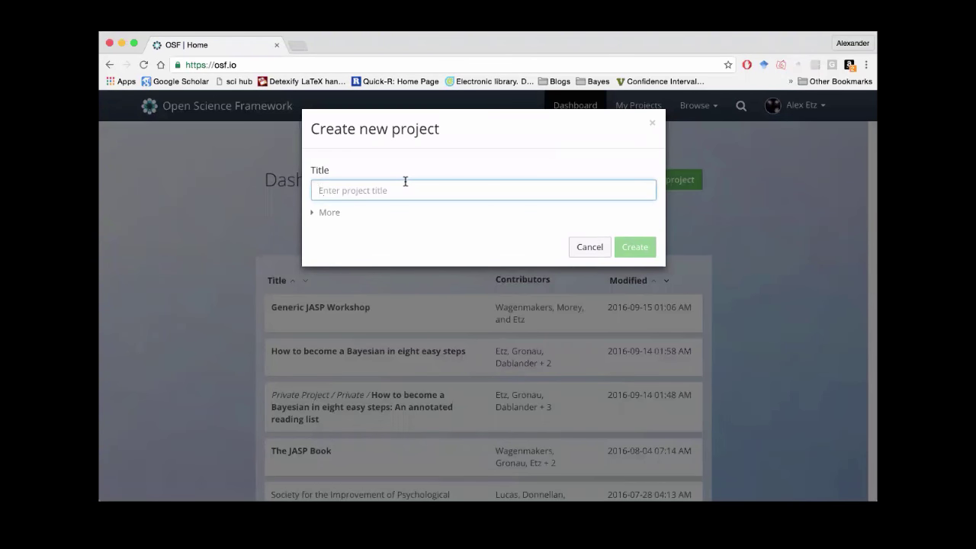
text(Fun things)
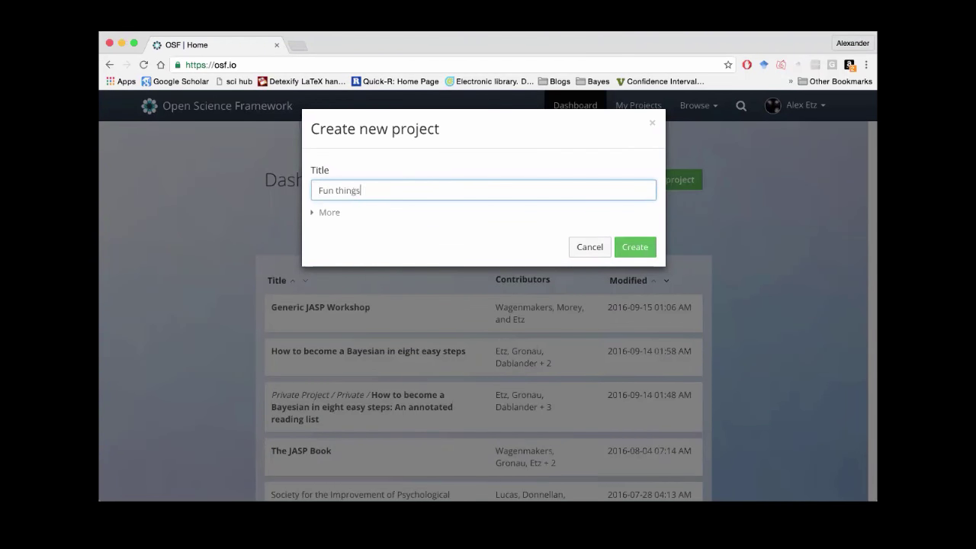
click(337, 217)
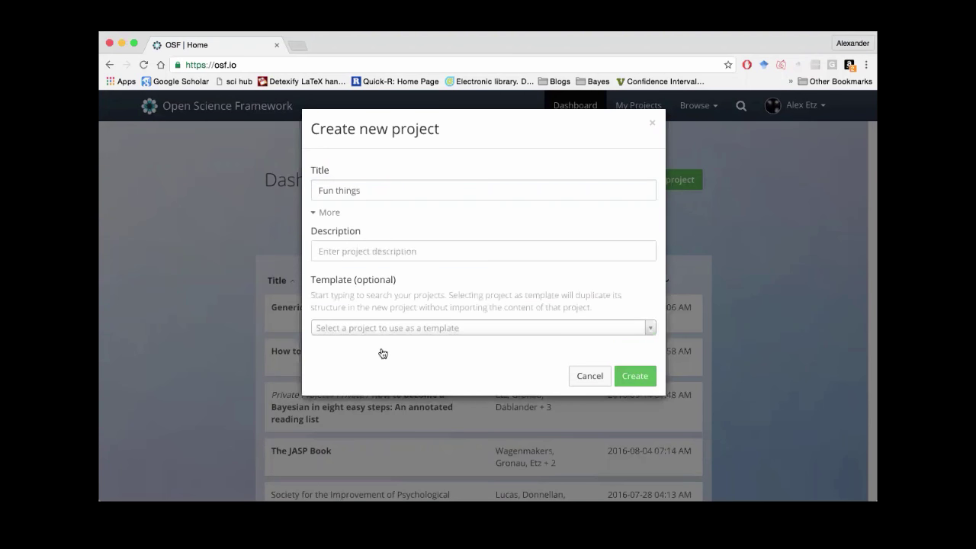
click(629, 374)
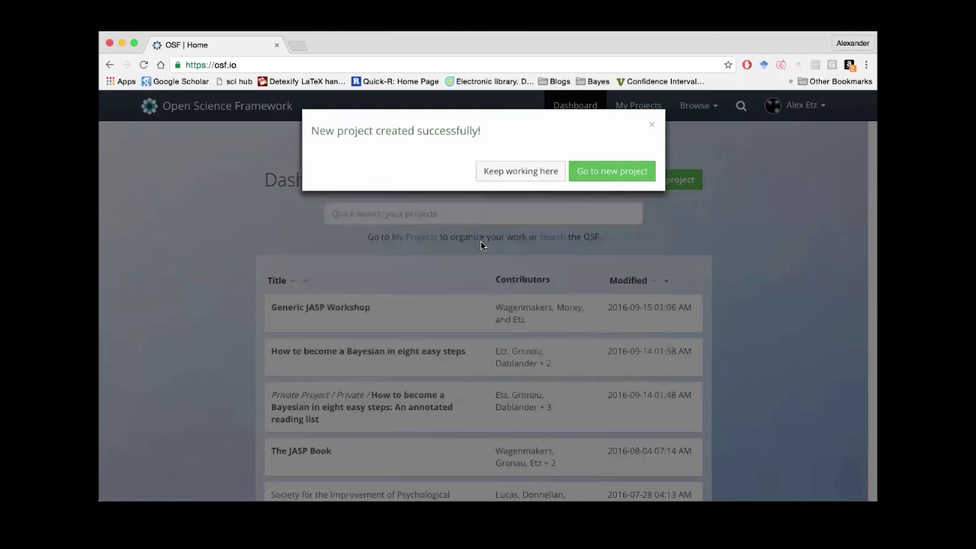
click(601, 175)
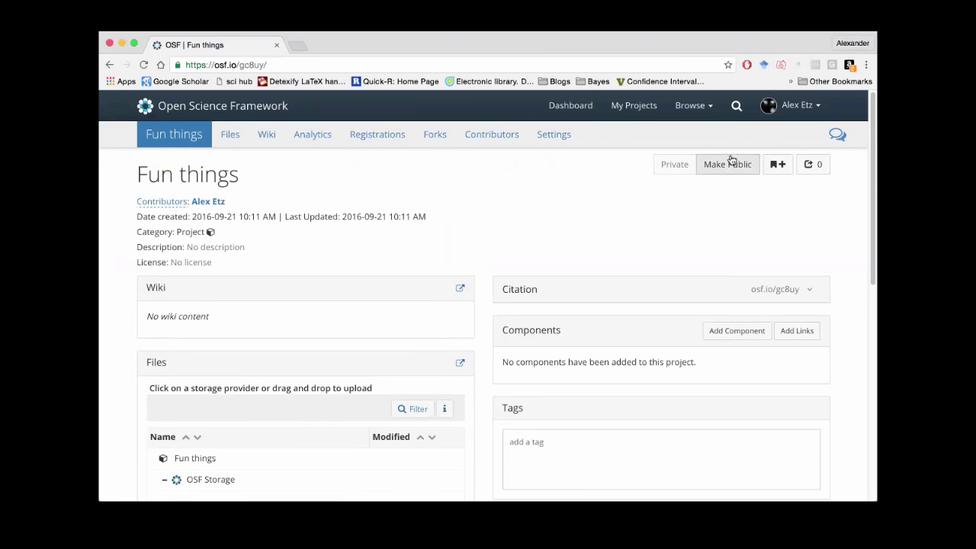
Upload KitchenRolls.csv to the OSF Storage of the Fun things project
scroll(447, 204, down, 1)
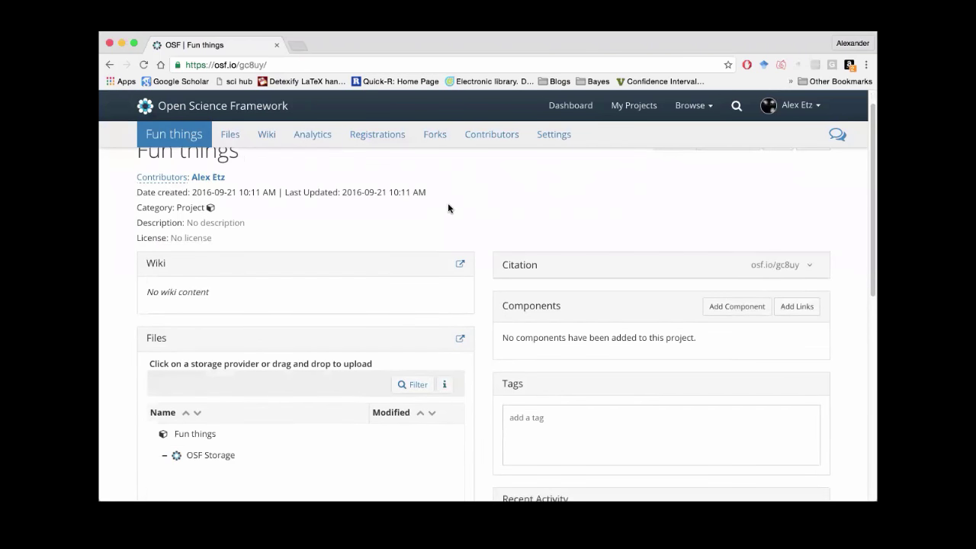
scroll(441, 201, up, 1)
click(231, 139)
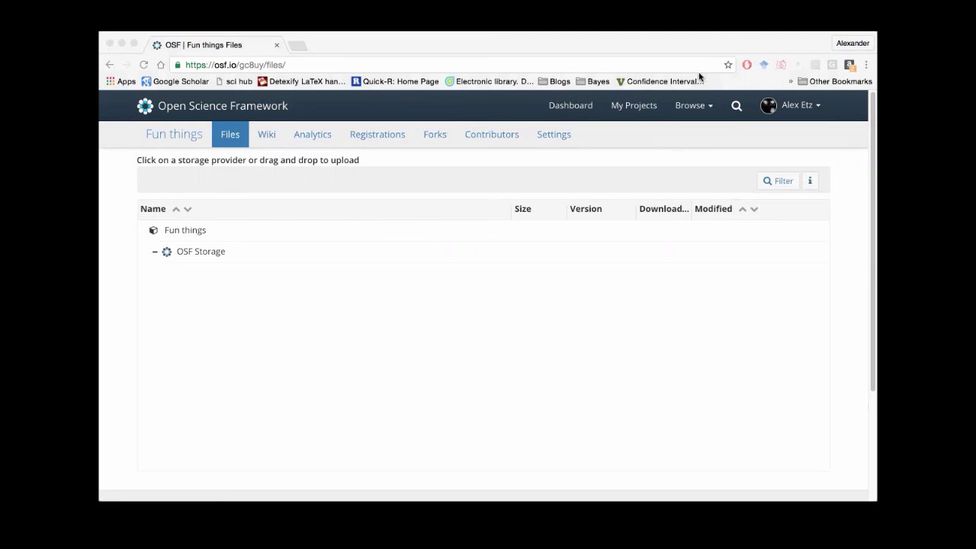
drag(599, 90, 218, 258)
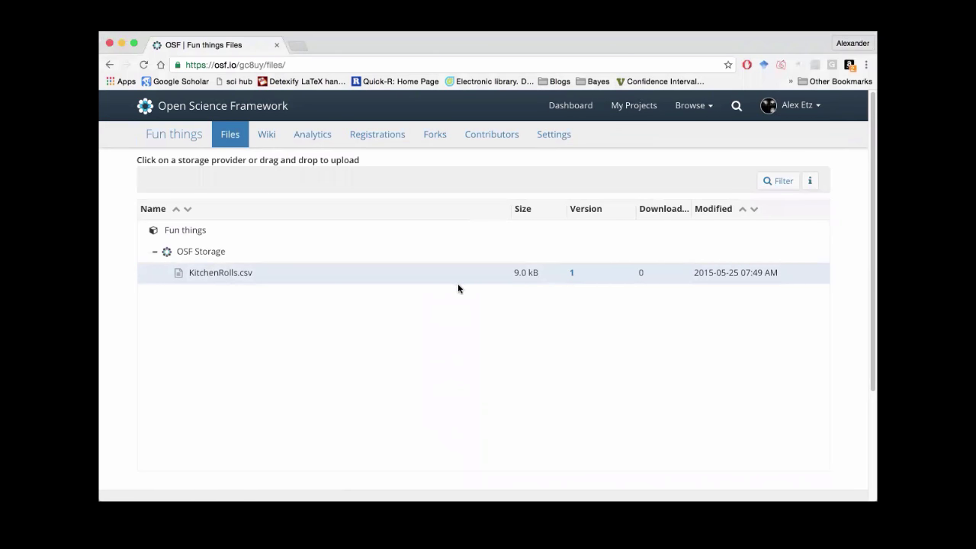
Return to the Fun things project overview and examine its file list and recent activity
click(189, 145)
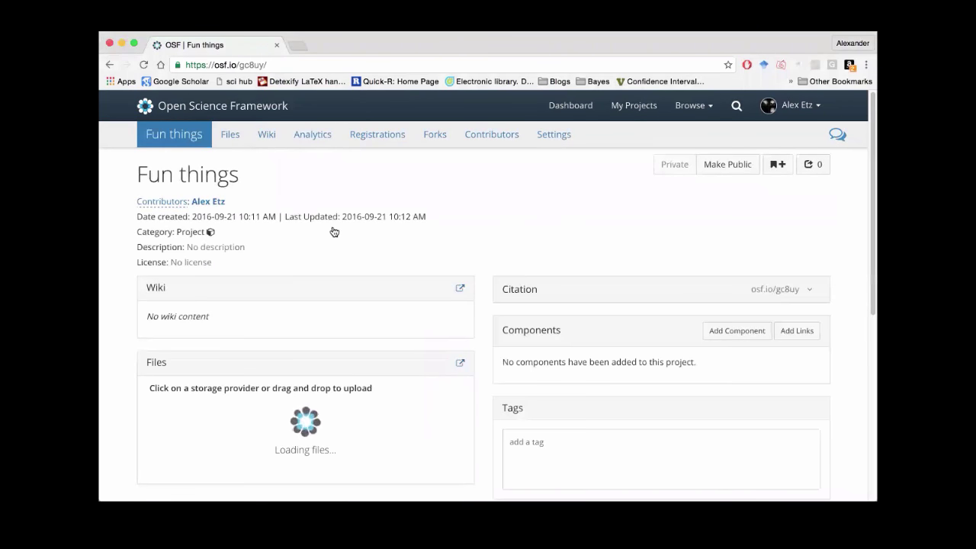
scroll(333, 230, down, 4)
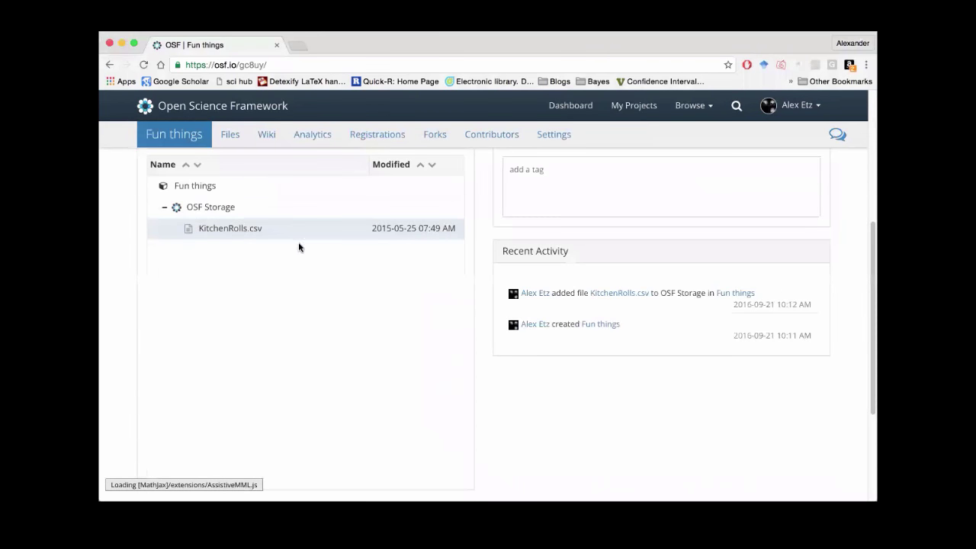
scroll(339, 248, up, 1)
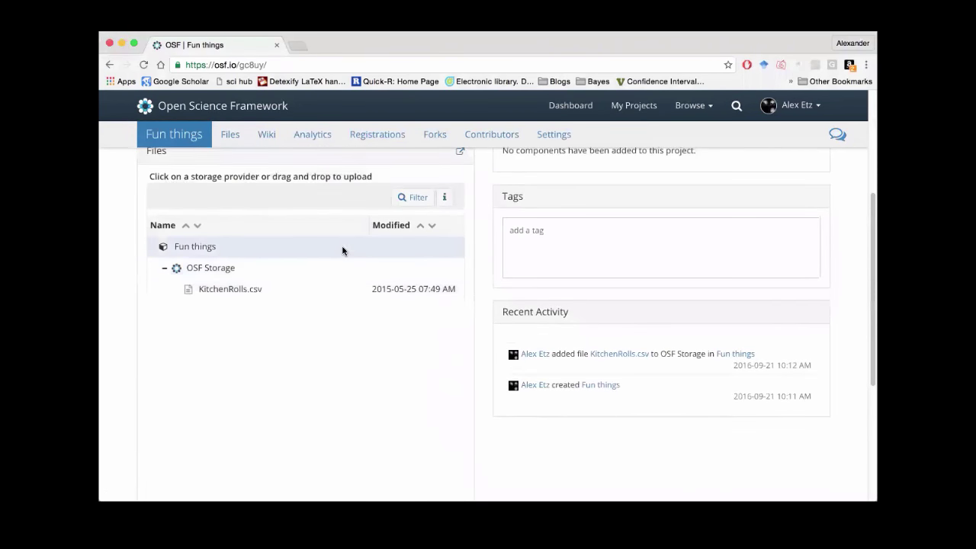
Look over the Fun things project page, from its header details to the files, components and tags sections
scroll(320, 250, up, 2)
scroll(259, 320, down, 1)
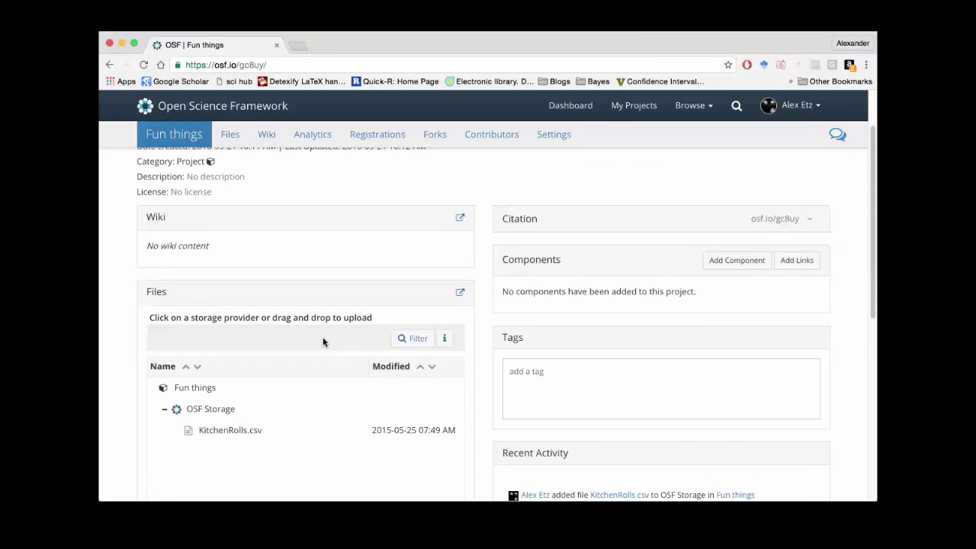
scroll(326, 342, up, 1)
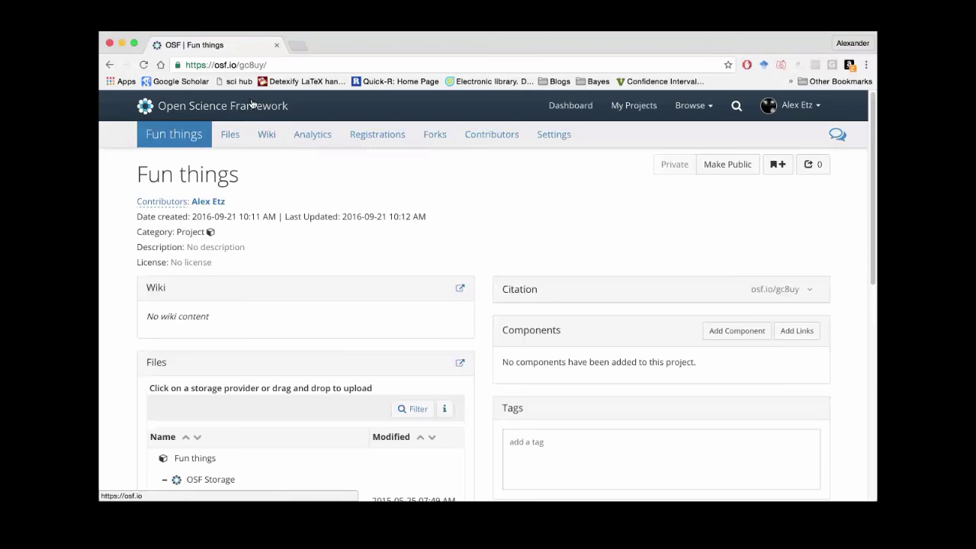
scroll(310, 277, down, 3)
scroll(303, 283, up, 3)
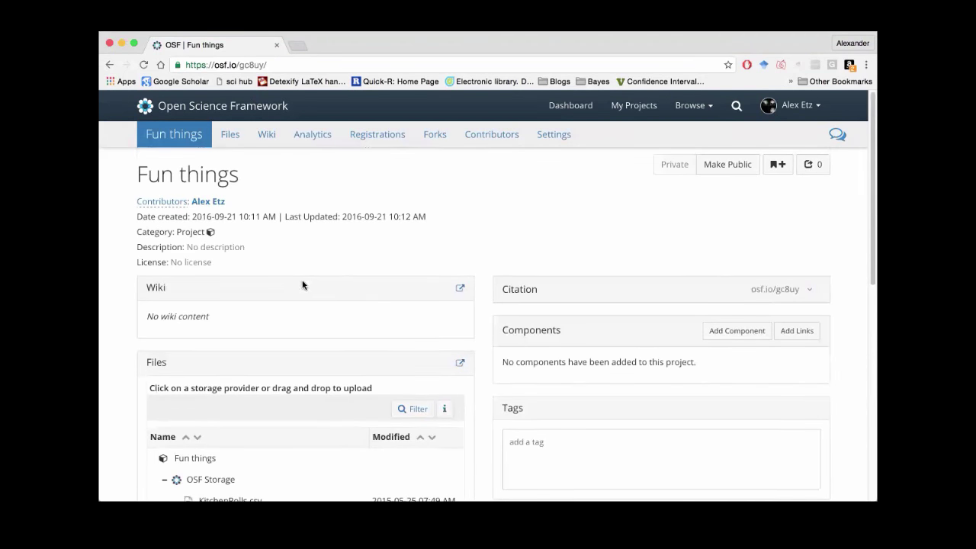
scroll(290, 318, down, 1)
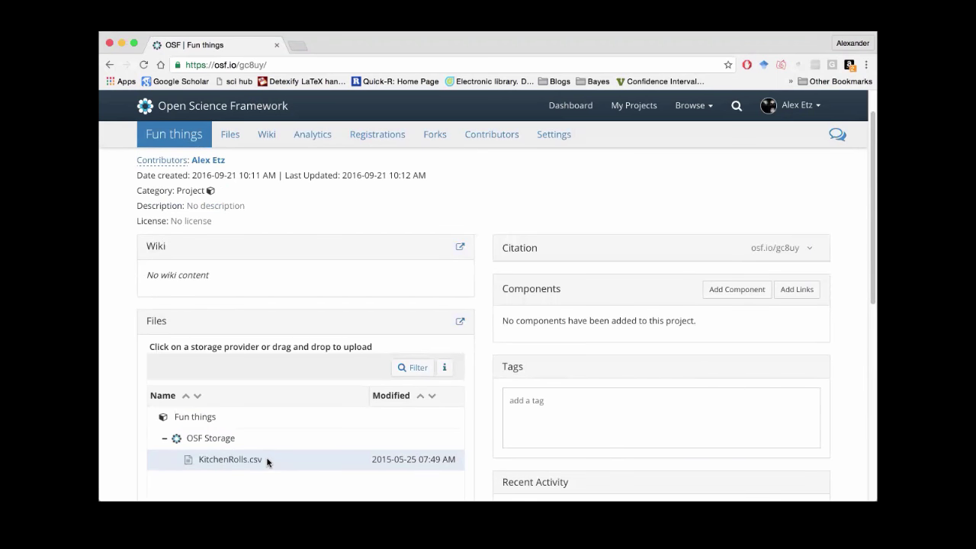
scroll(473, 290, up, 1)
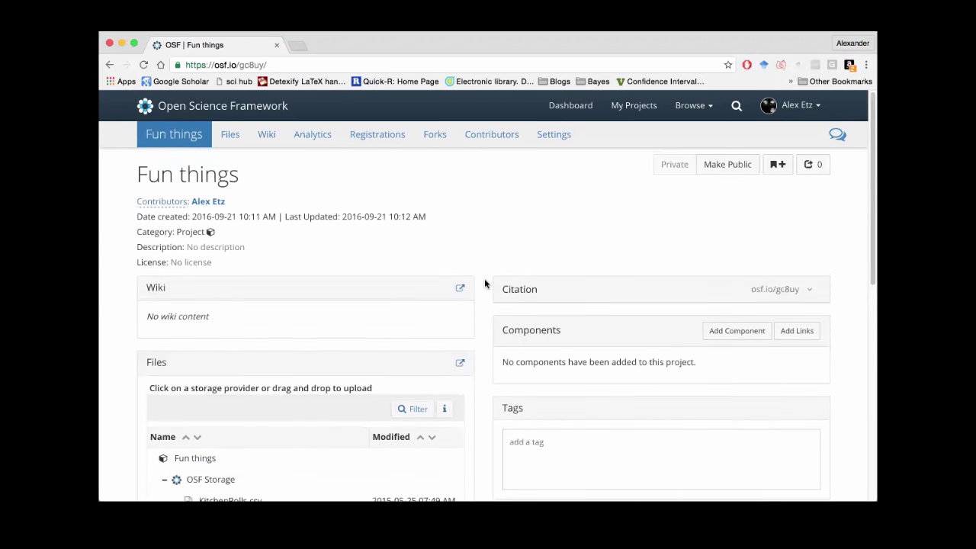
Download KitchenRolls.csv from the project's OSF Storage
scroll(407, 299, down, 2)
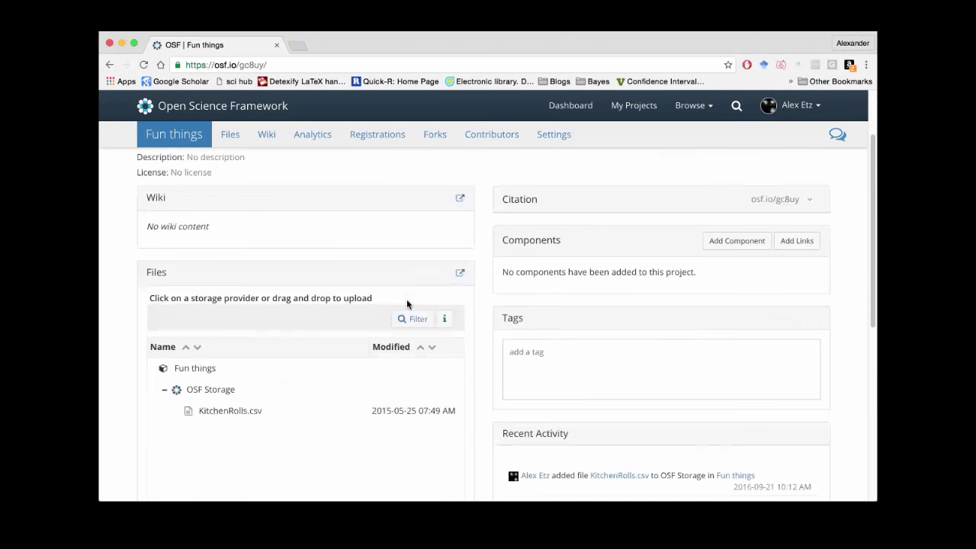
click(294, 412)
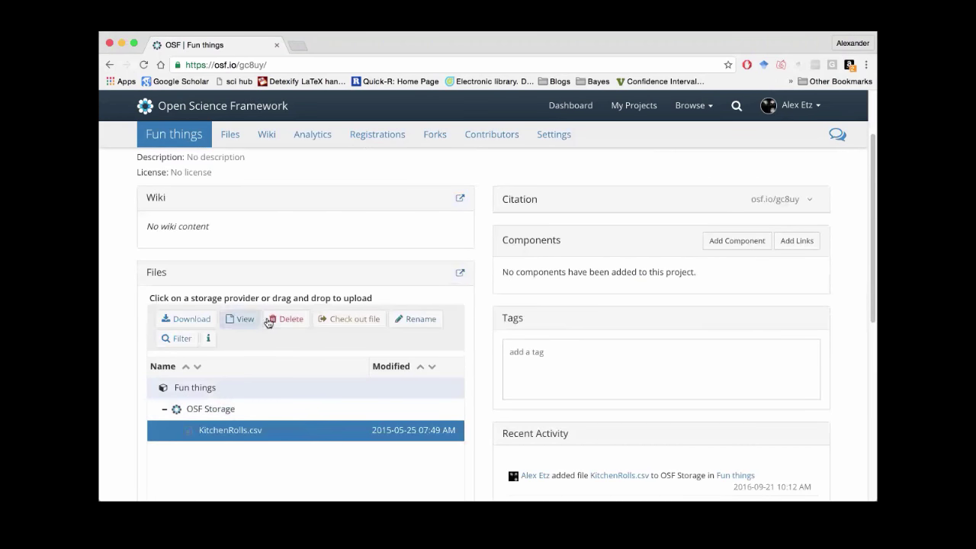
click(184, 320)
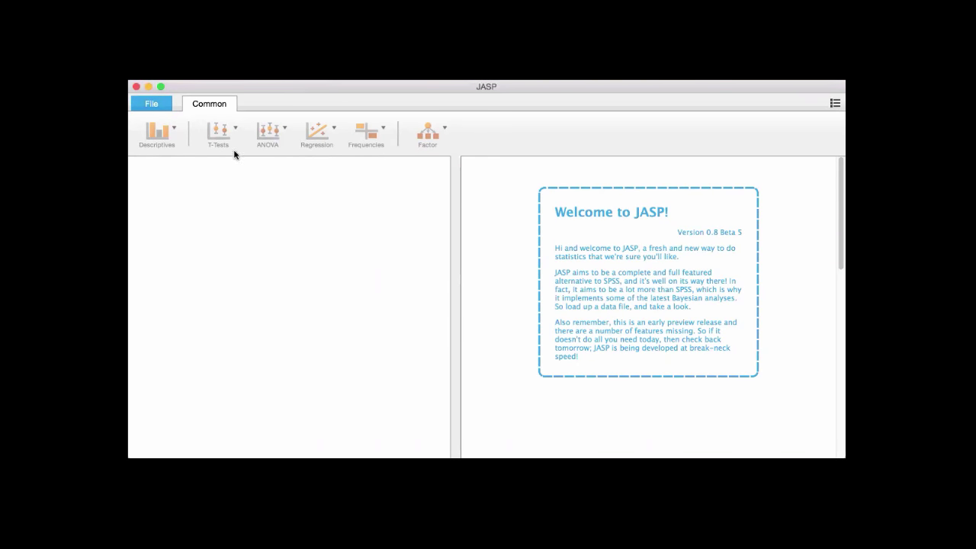
Switch to JASP and log in to the OSF as a file source by entering the account password
click(160, 107)
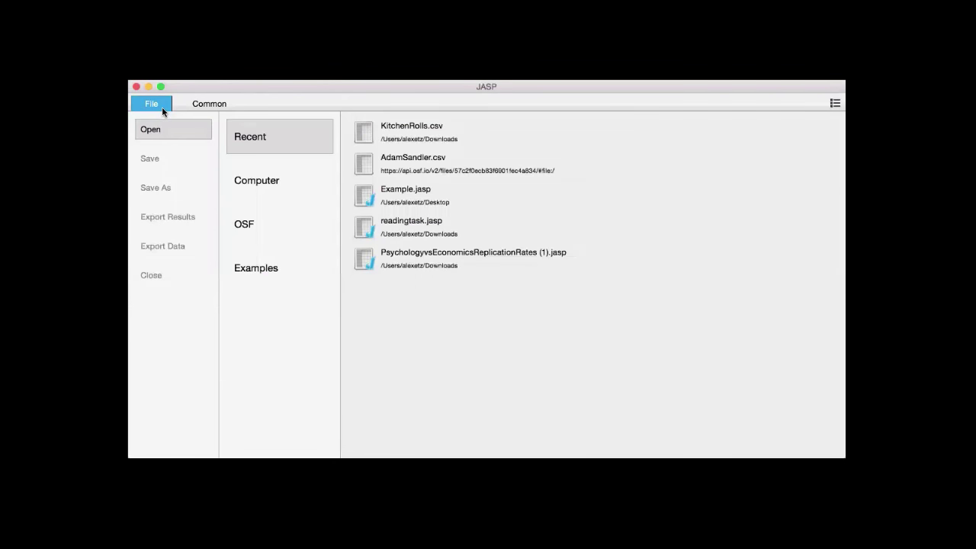
click(257, 228)
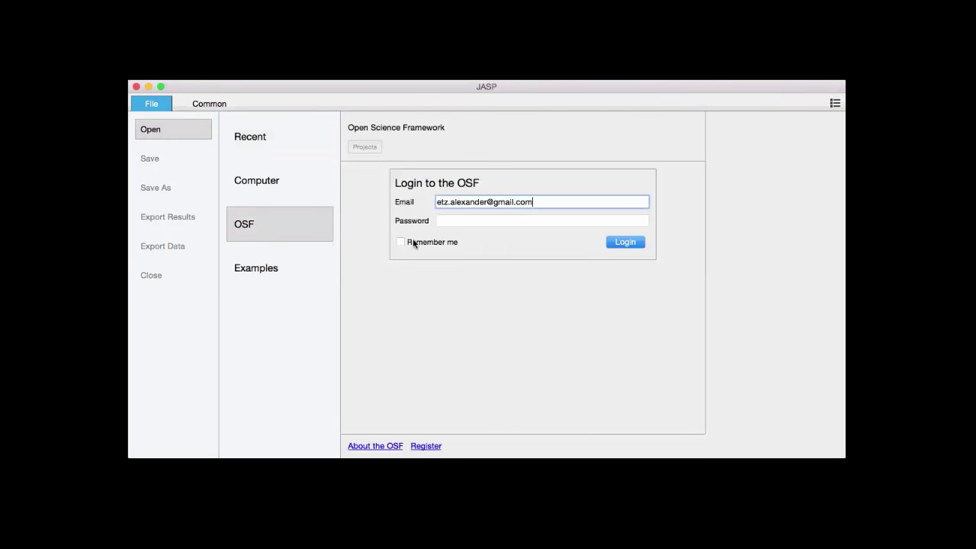
click(443, 223)
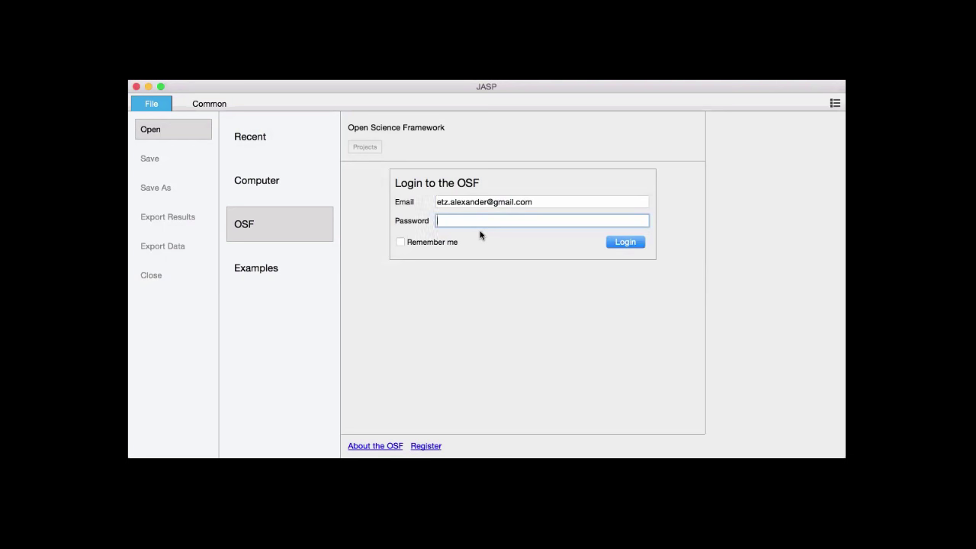
text(•••••••••••)
key(Return)
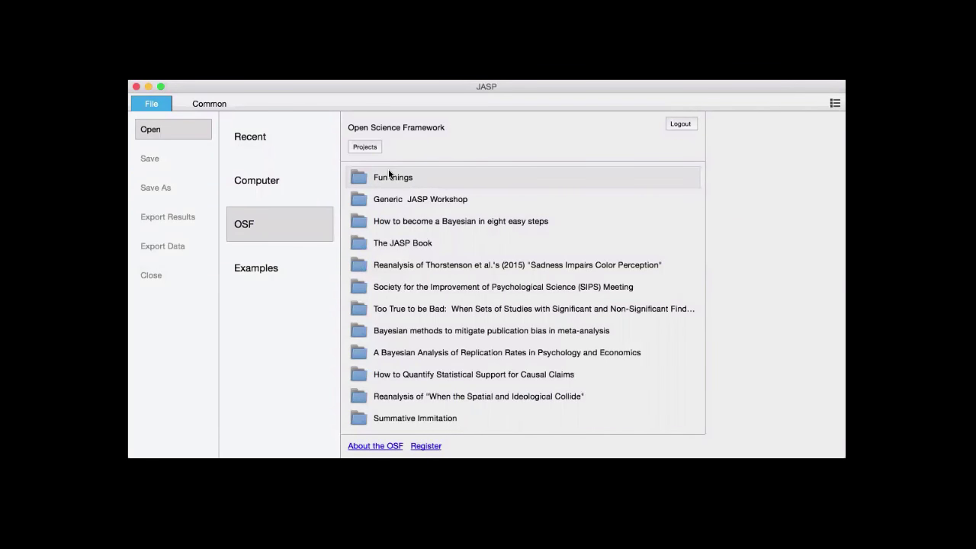
Open KitchenRolls.csv from the osfstorage folder of the Fun things project
click(427, 181)
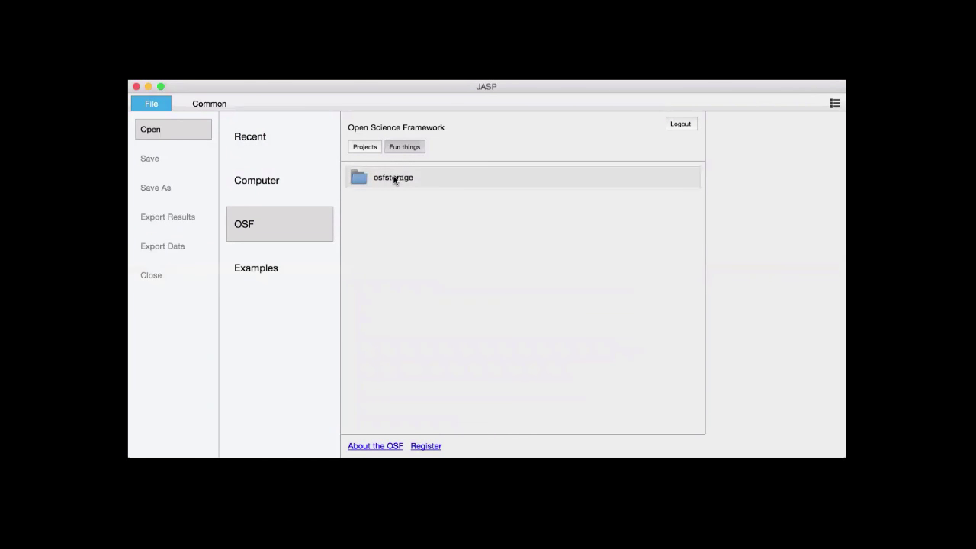
click(394, 180)
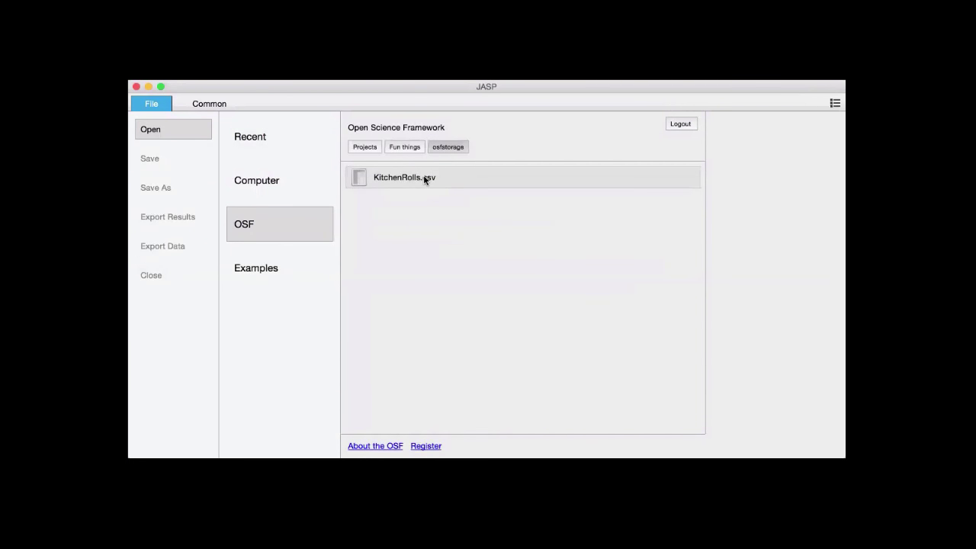
click(441, 182)
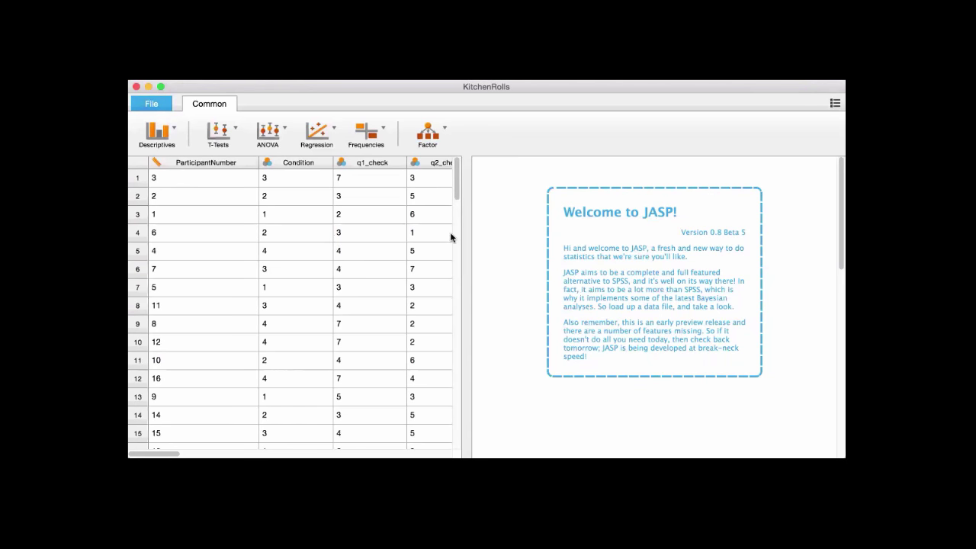
Run an independent samples t-test with mean_NEO as the dependent variable and Rotation as the grouping variable
click(237, 144)
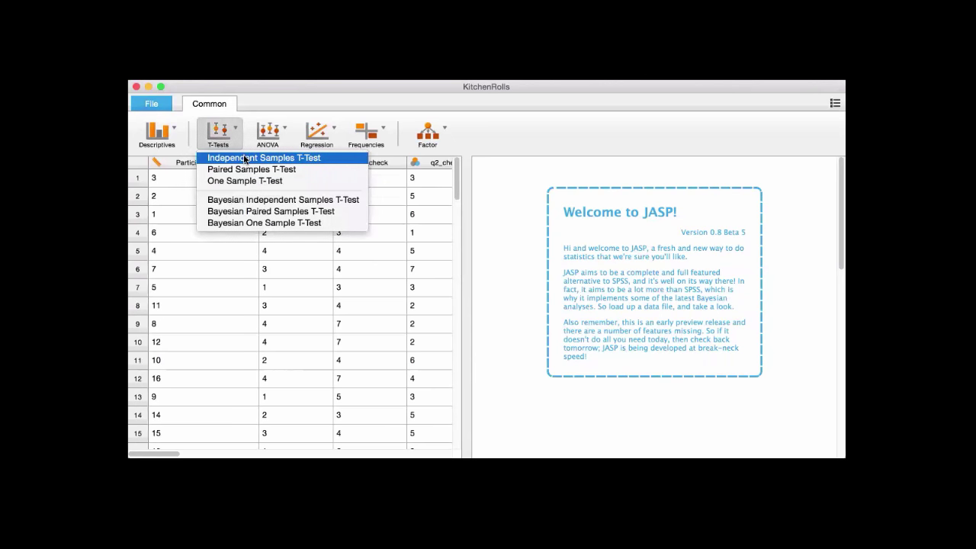
click(245, 159)
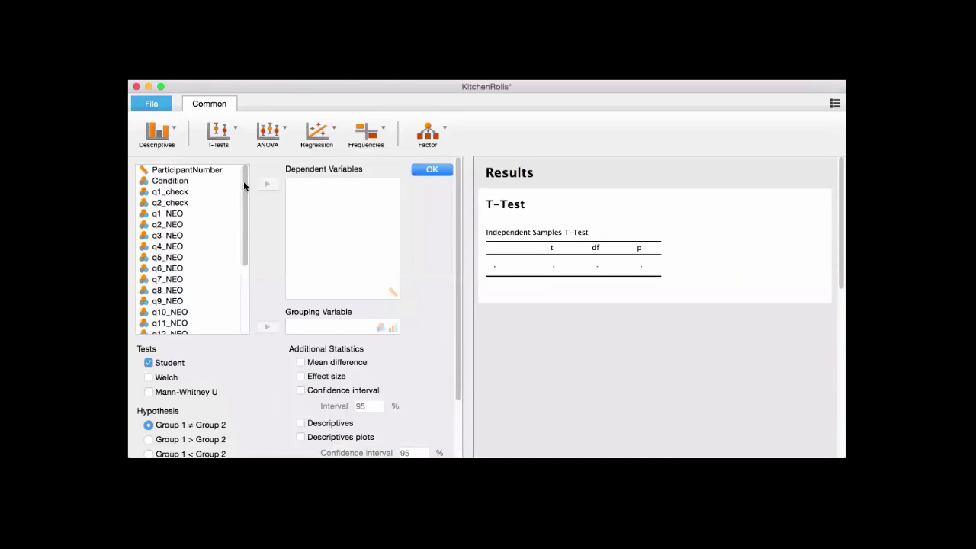
drag(246, 190, 239, 310)
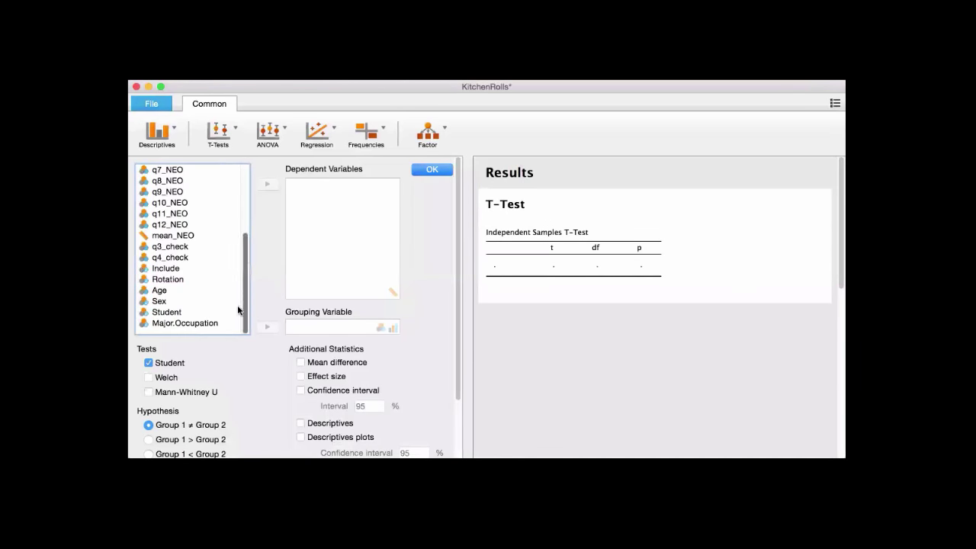
click(175, 279)
drag(324, 341, 325, 328)
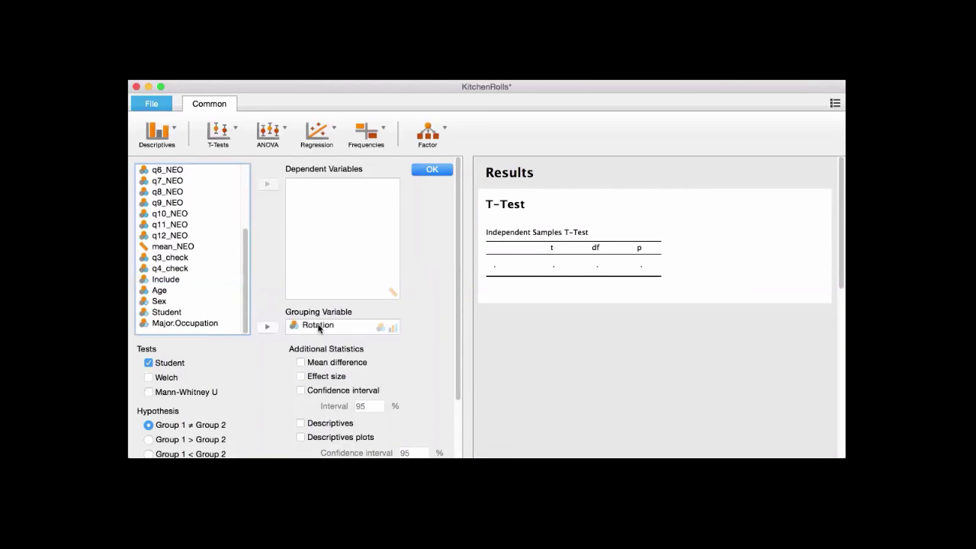
drag(195, 247, 331, 223)
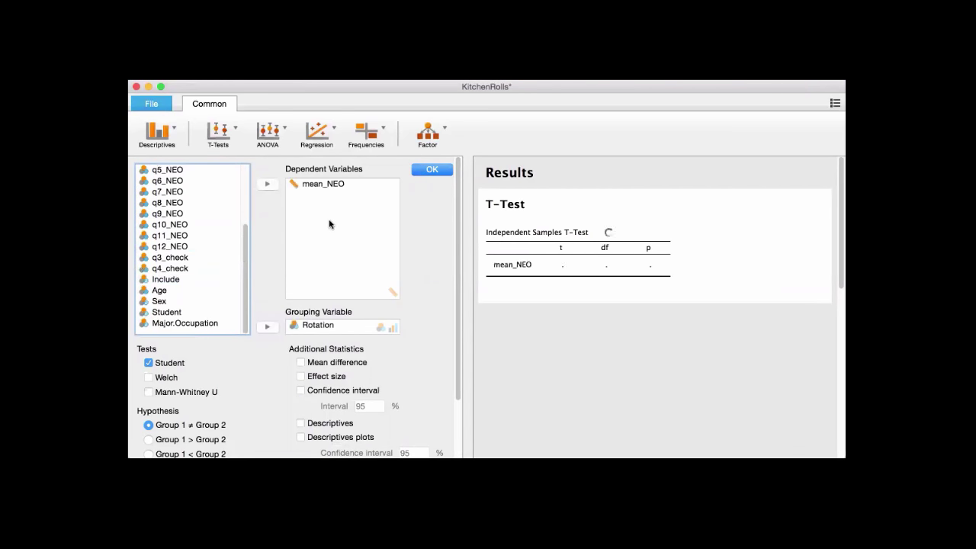
click(431, 168)
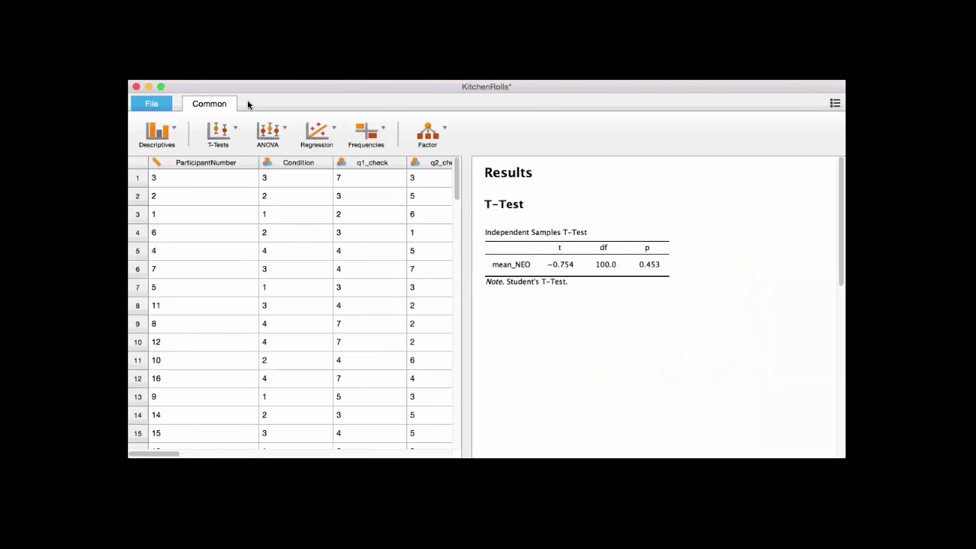
Save the analysis under the name "example" in the Fun things project's osfstorage folder on the OSF
click(162, 107)
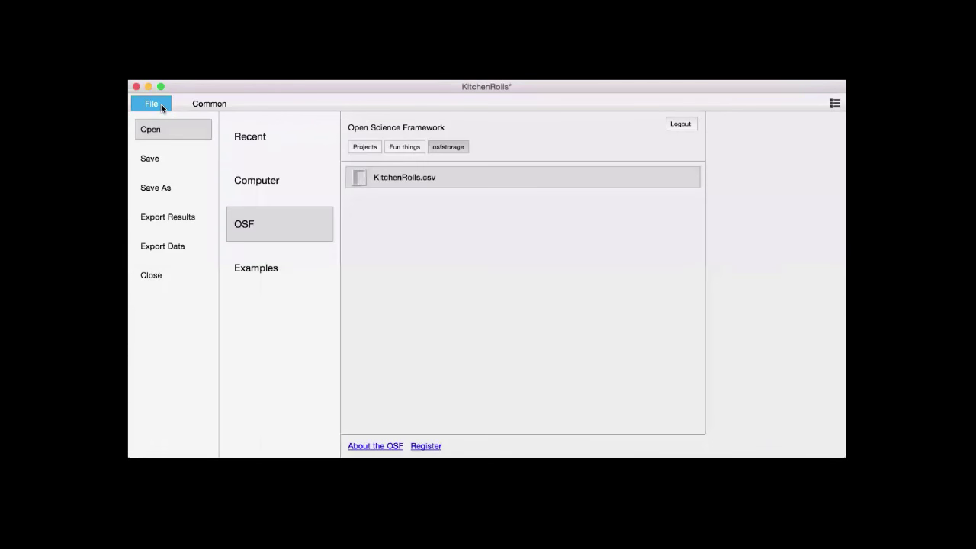
click(177, 191)
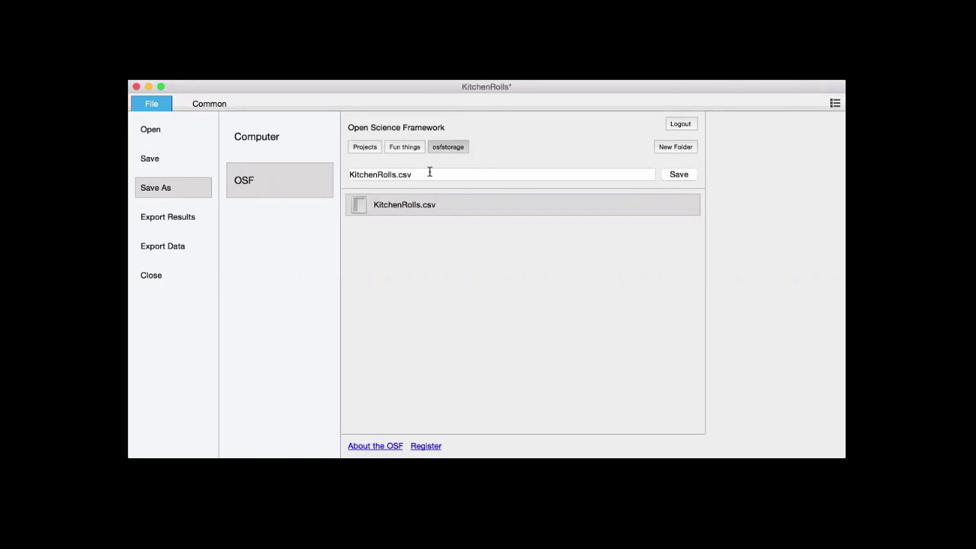
drag(428, 174, 341, 177)
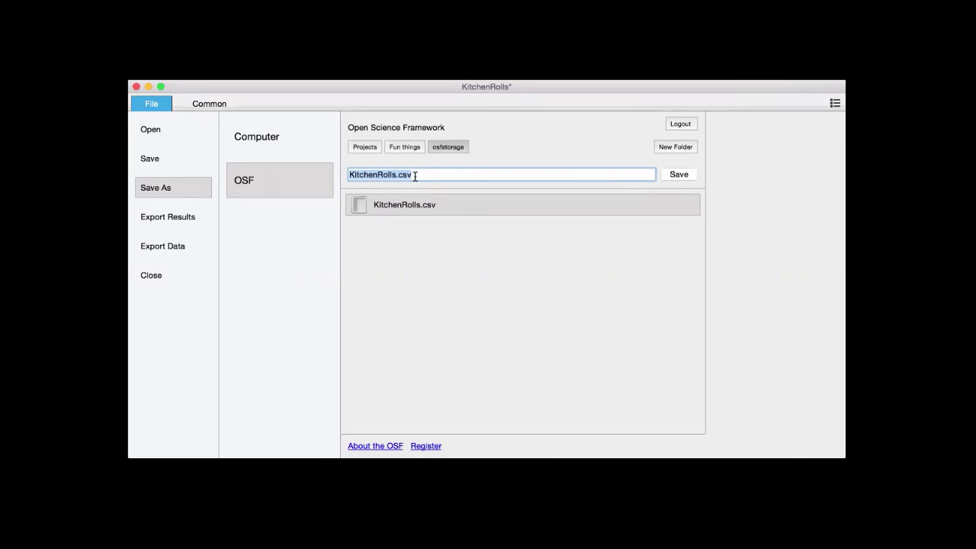
text(example)
click(684, 175)
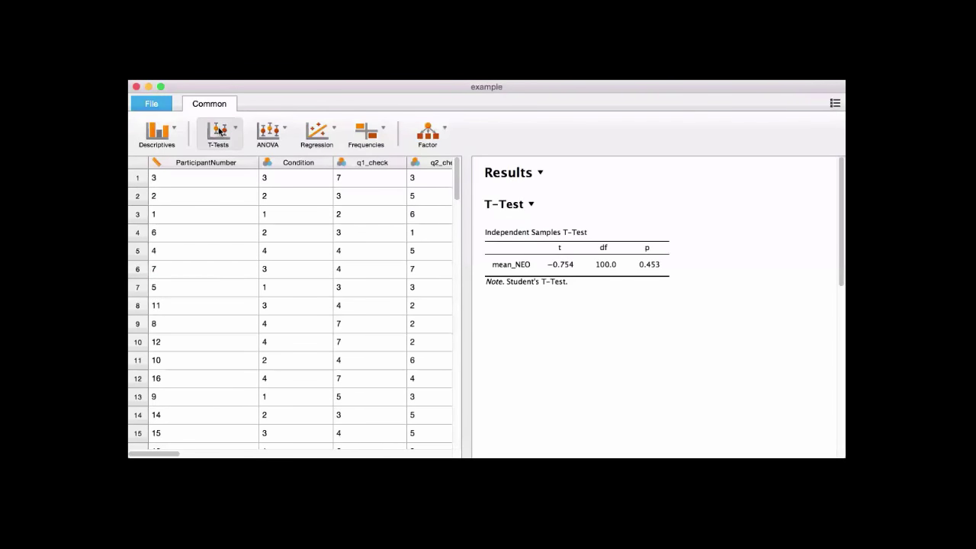
Save a copy of the analysis on the computer as "example" in the Downloads folder
click(155, 106)
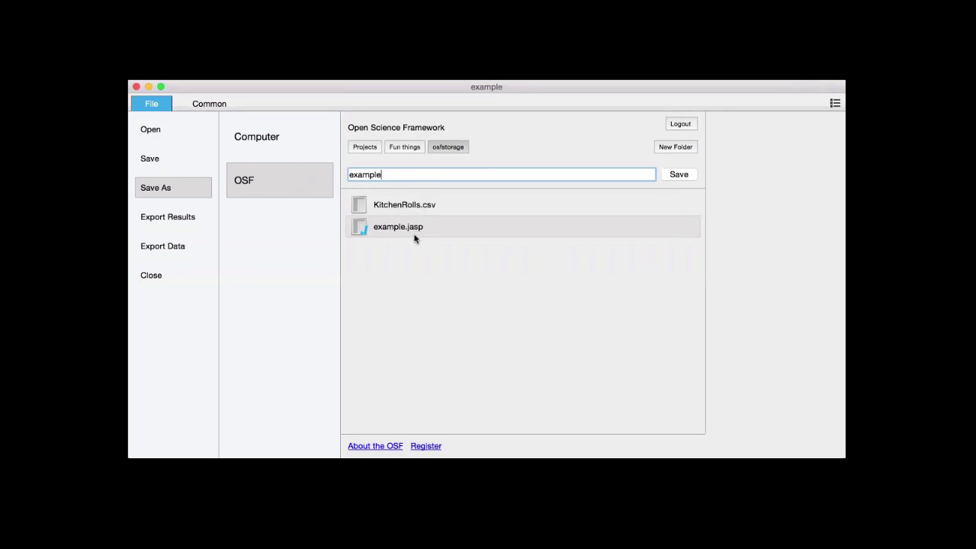
click(259, 138)
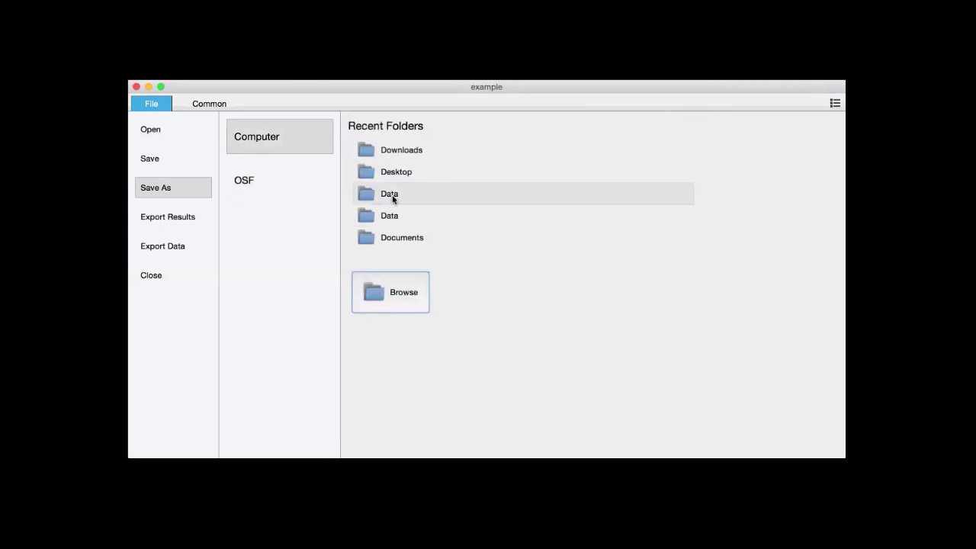
click(405, 150)
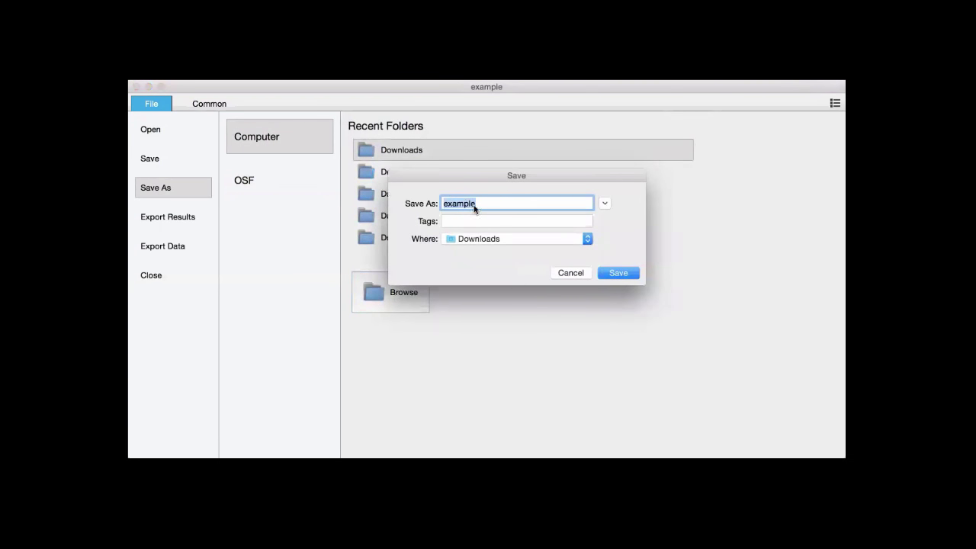
click(621, 272)
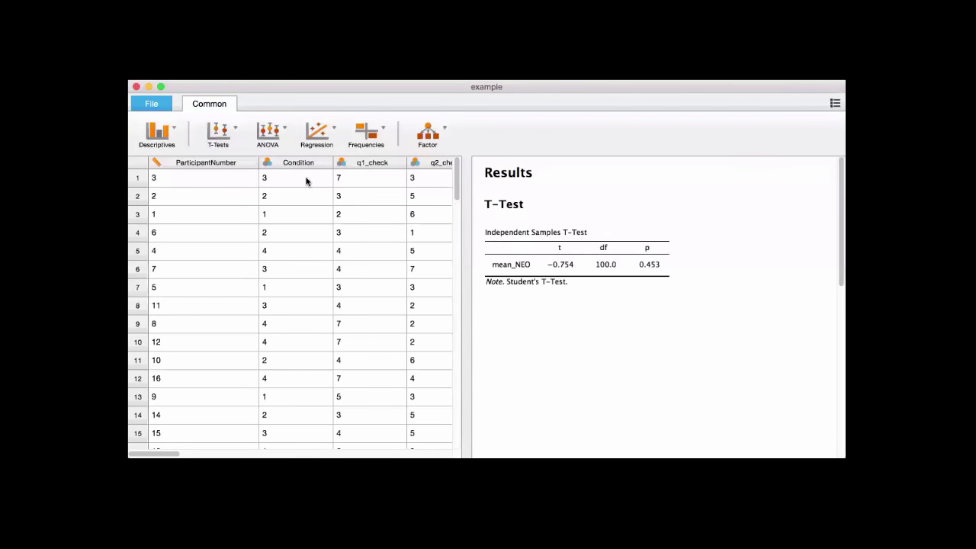
Close the example file and return to the empty analysis workspace
click(151, 103)
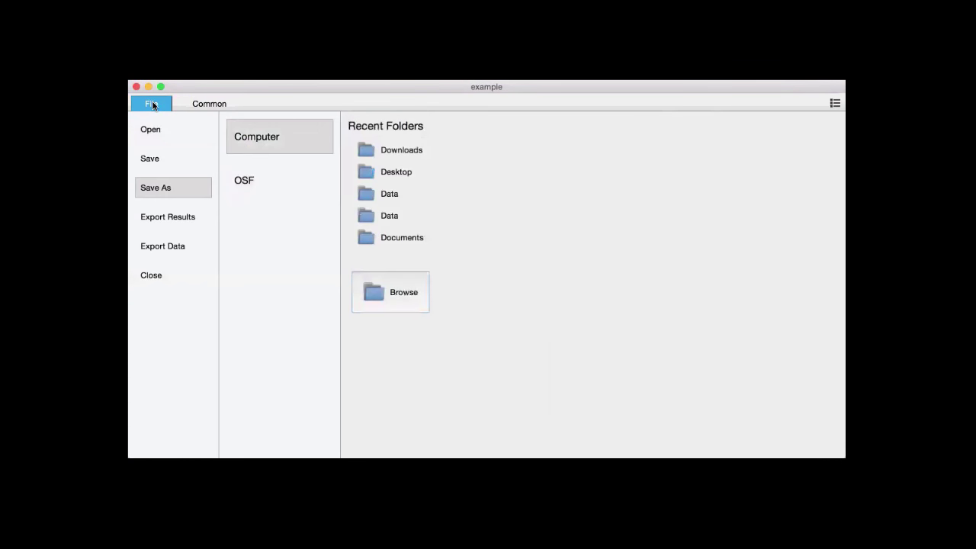
click(169, 274)
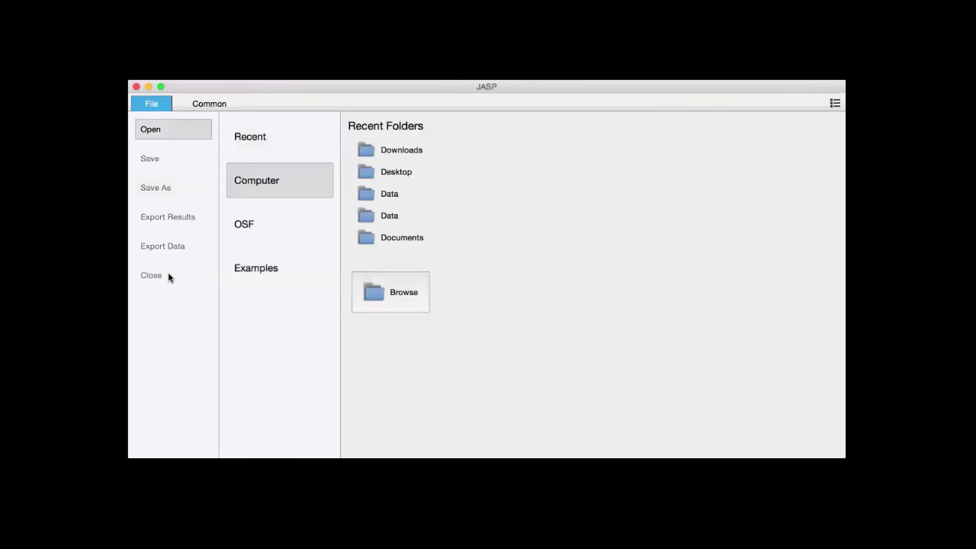
click(190, 108)
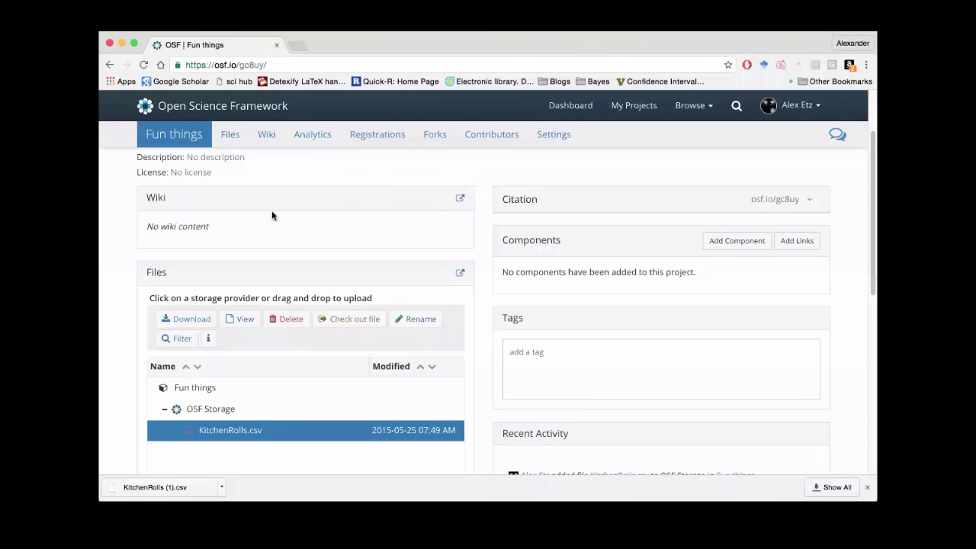
Switch to the browser, reload the Fun things project page and check its file list
click(143, 65)
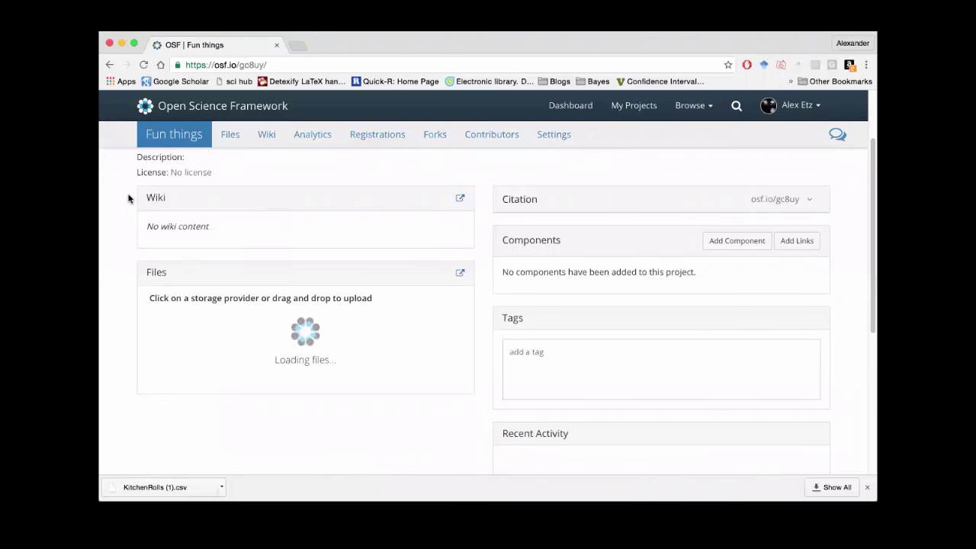
scroll(128, 198, down, 2)
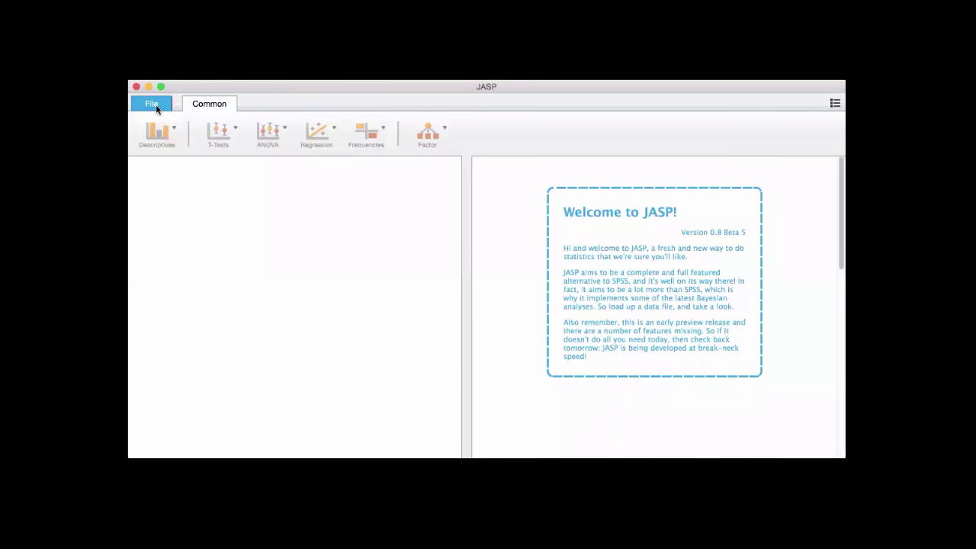
Open example.jasp from the Fun things project's osfstorage folder on the OSF
click(156, 109)
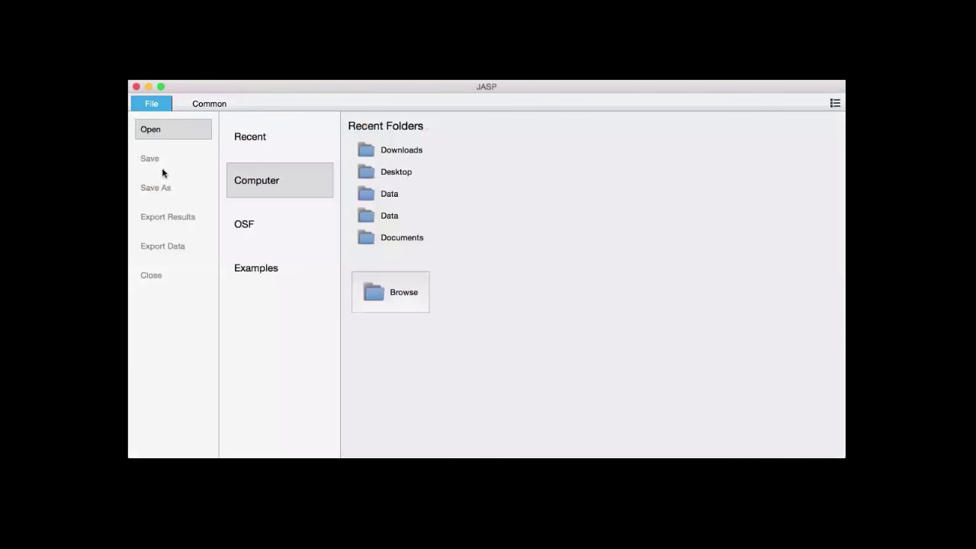
click(256, 221)
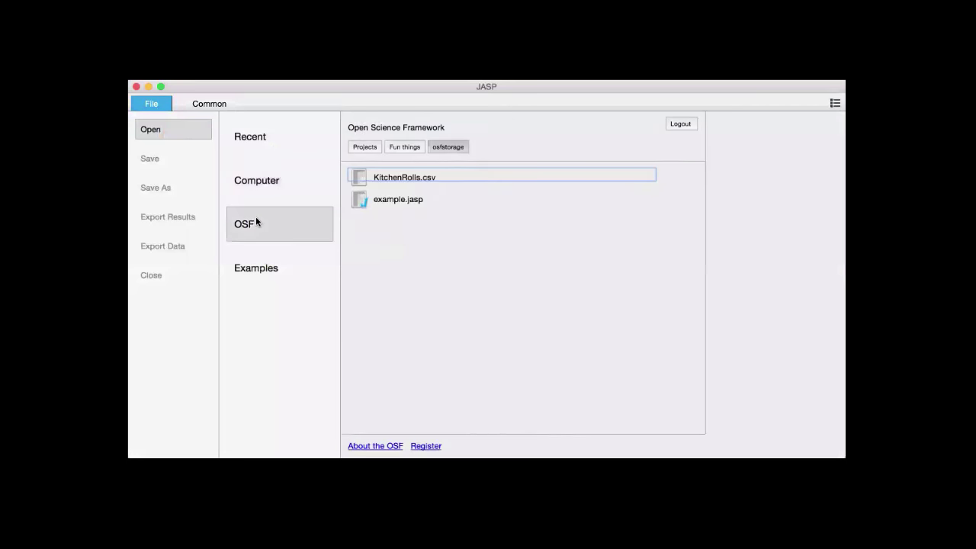
double_click(438, 200)
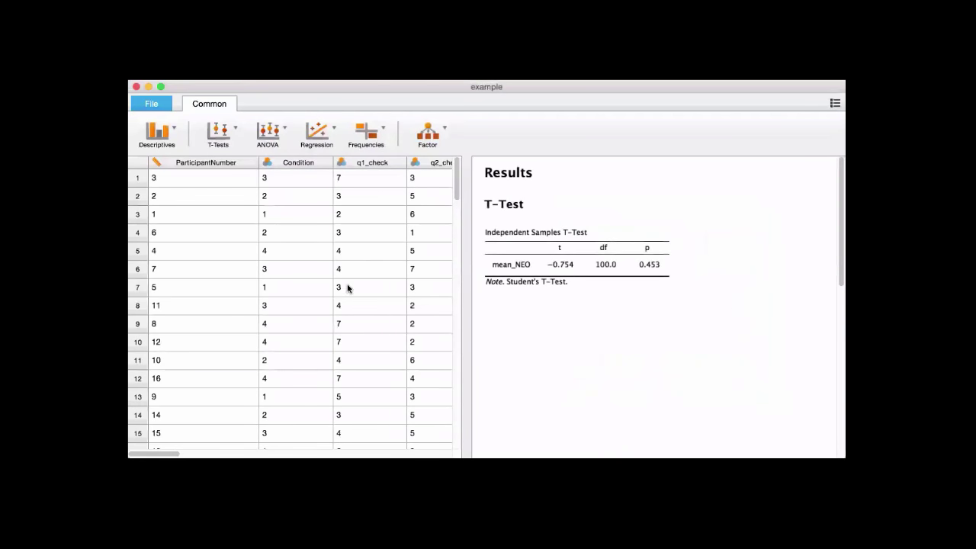
Add descriptives, effect size and a confidence interval to the existing independent samples t-test and close its options
click(587, 270)
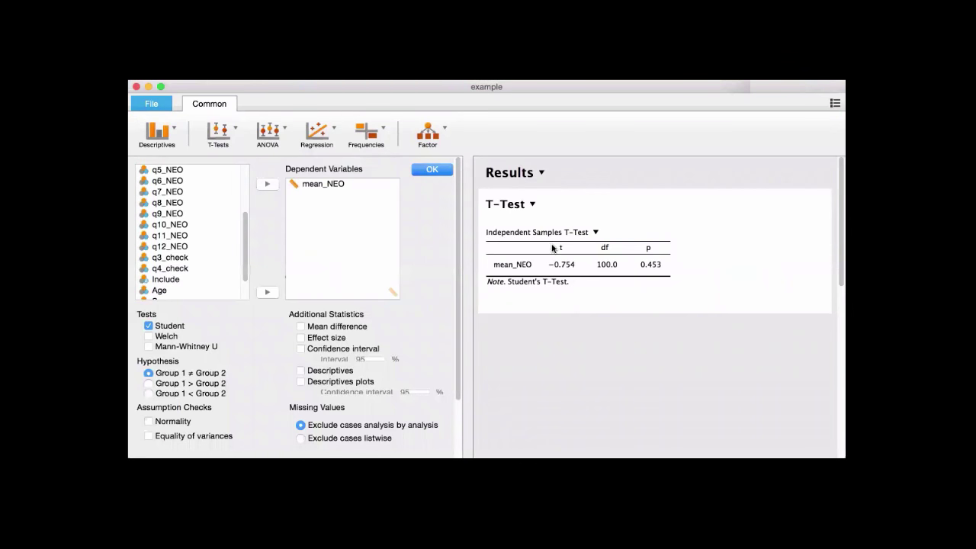
scroll(371, 344, down, 2)
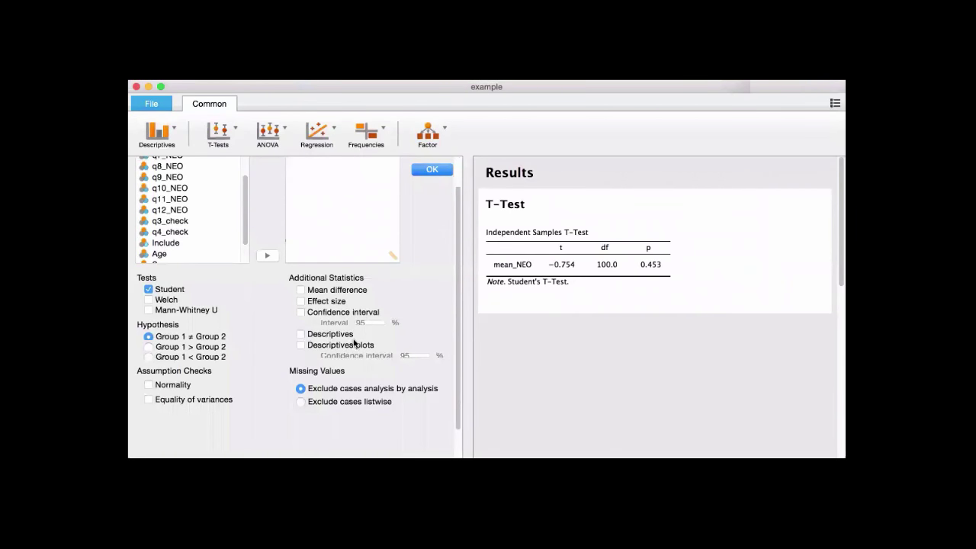
click(300, 334)
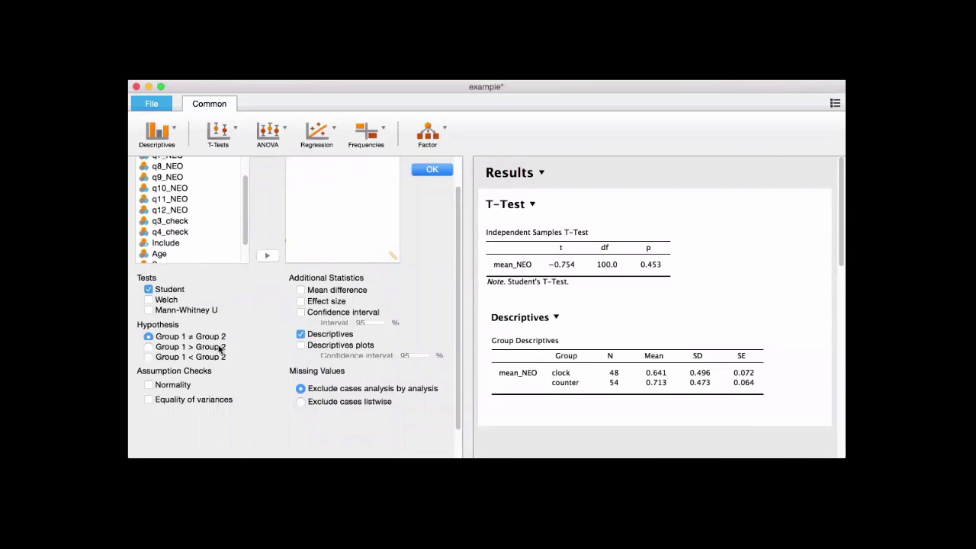
click(301, 302)
click(300, 312)
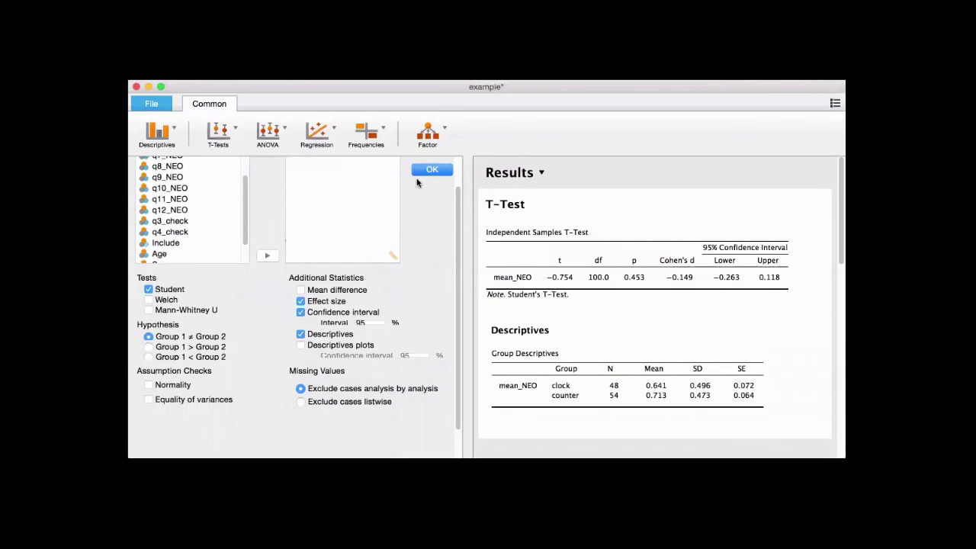
click(425, 171)
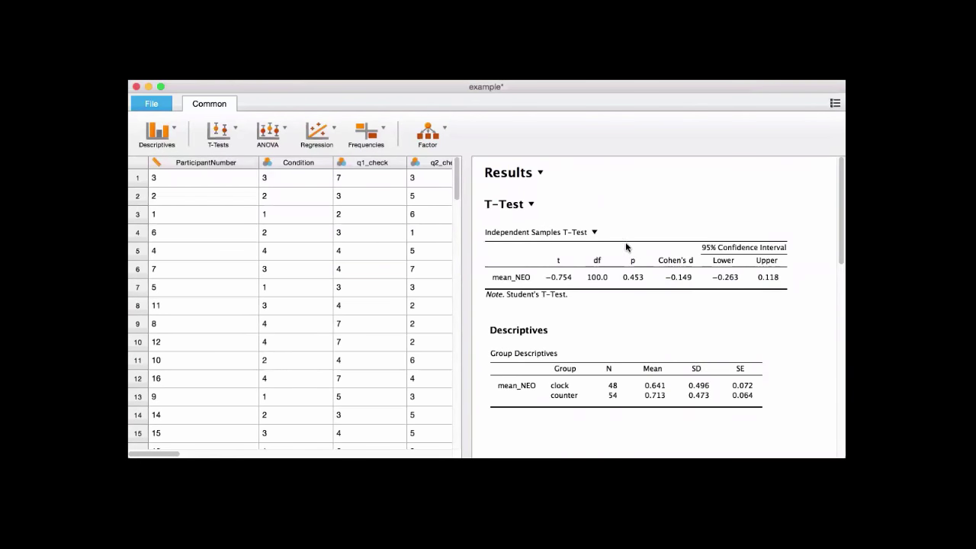
Add a note under the T-Test heading reading "This is the primary result. It shows a non significant p value. This was pre-registered."
click(531, 206)
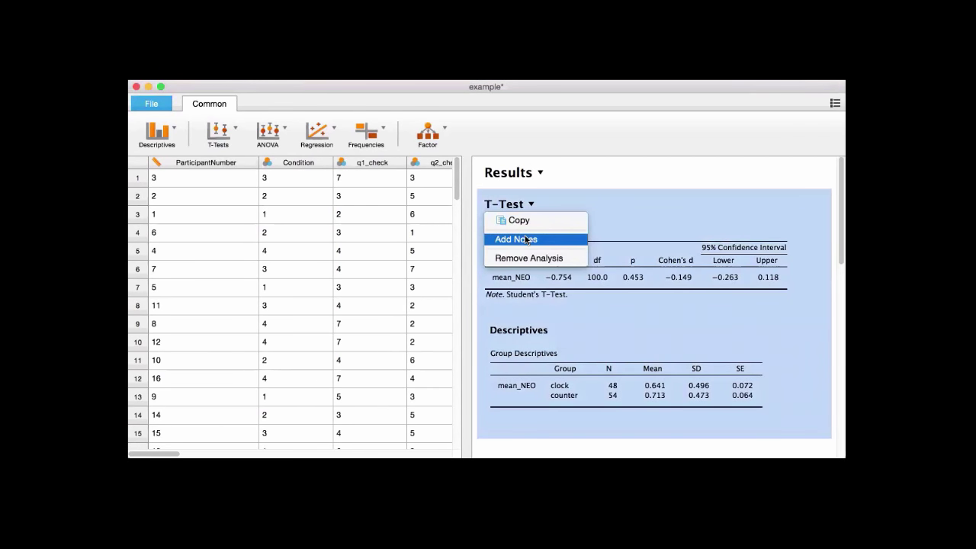
click(525, 239)
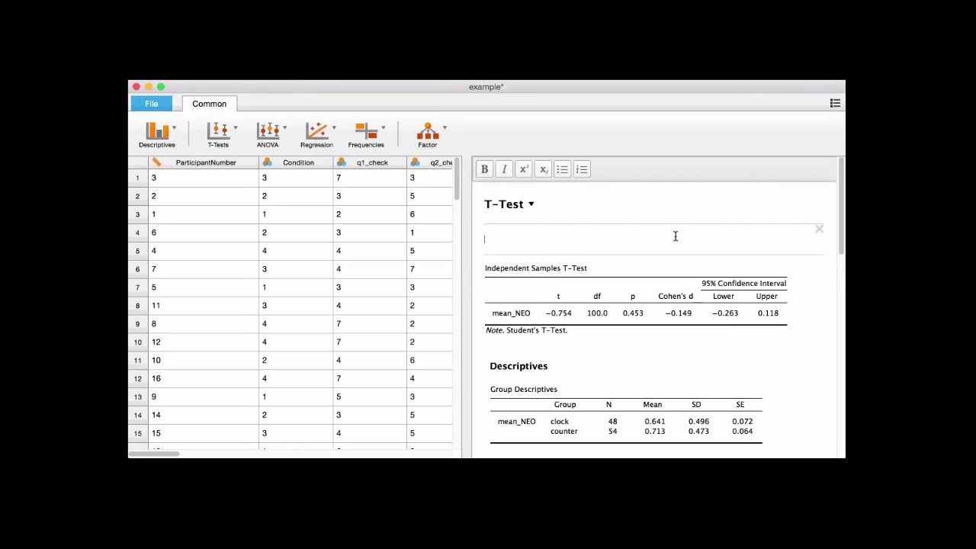
text(This is the primary result. It)
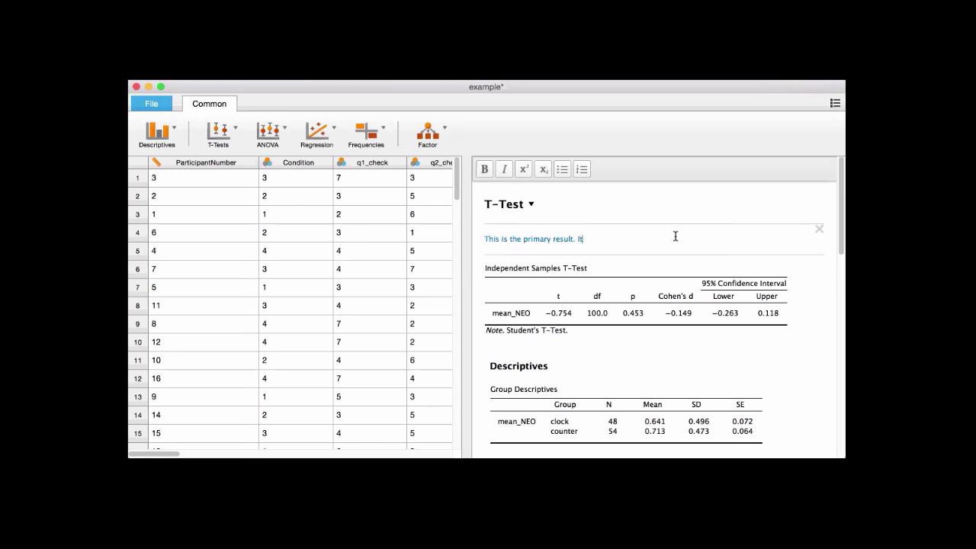
text( shows a non significant p-value.)
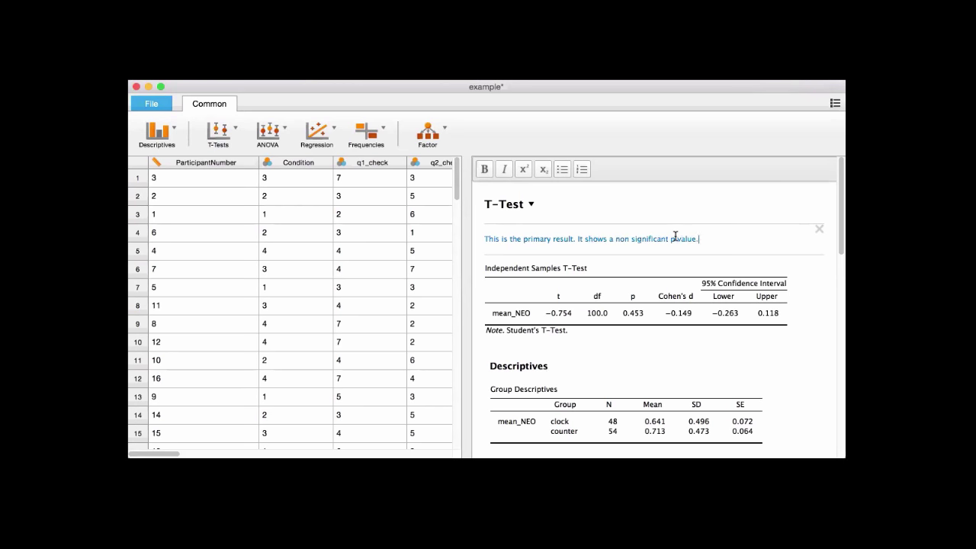
text( This was pre-registered.)
click(676, 239)
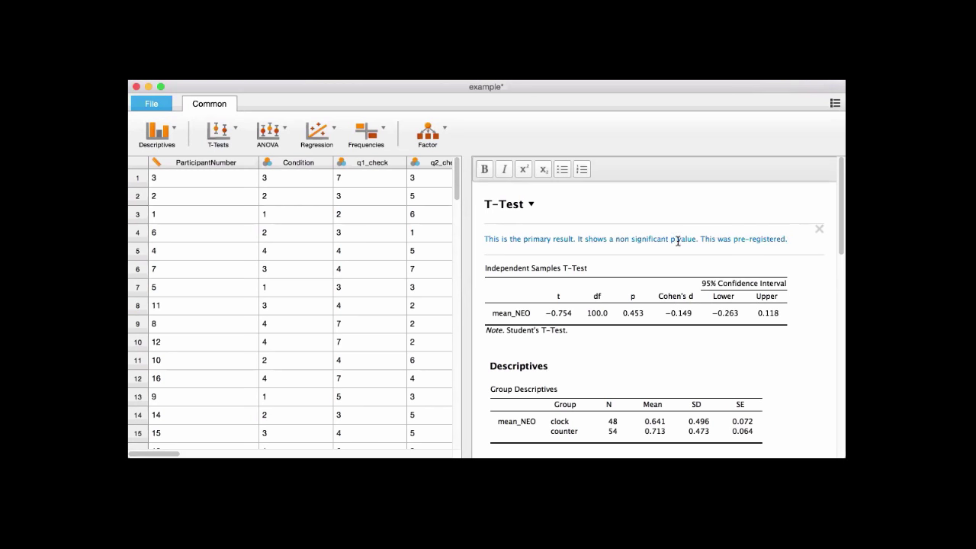
key(BackSpace)
click(584, 219)
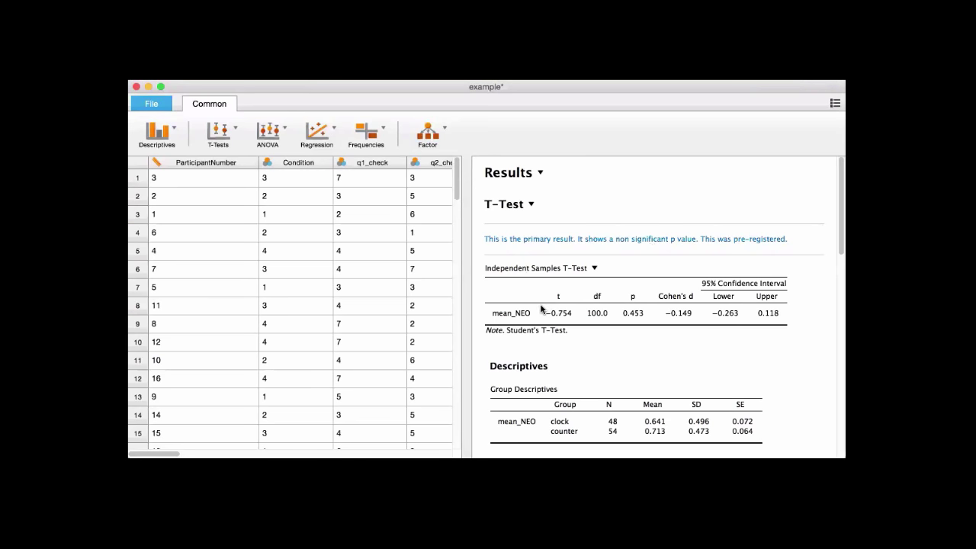
Run a Bayesian independent samples t-test with mean_NEO as the dependent variable and Rotation as the grouping variable
scroll(542, 308, down, 1)
scroll(541, 308, up, 1)
scroll(633, 339, down, 1)
scroll(633, 342, up, 1)
click(232, 141)
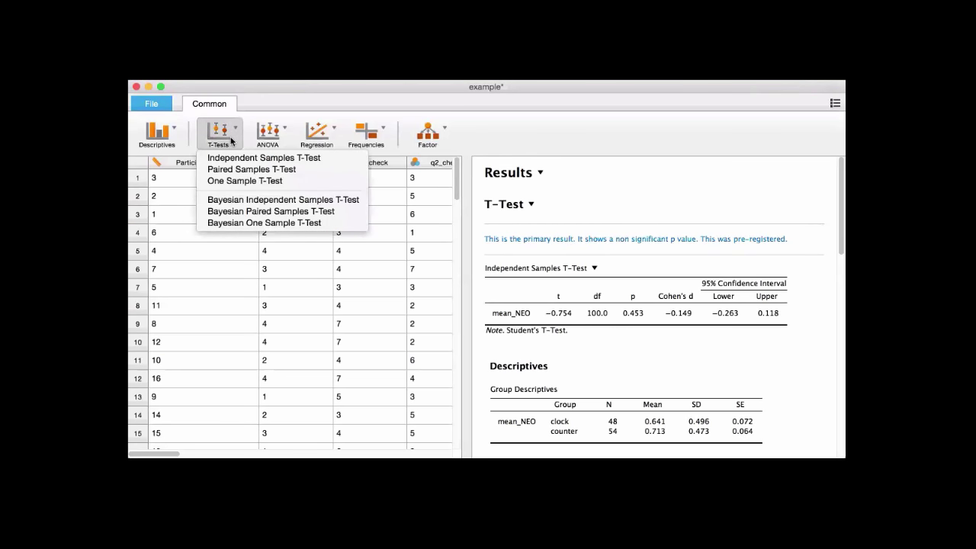
click(242, 200)
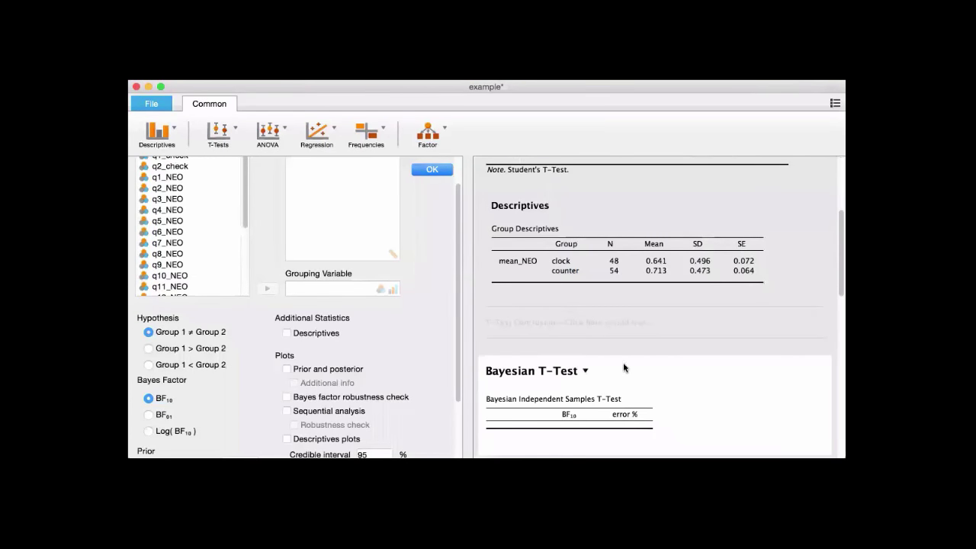
mouse_move(615, 403)
scroll(246, 193, up, 5)
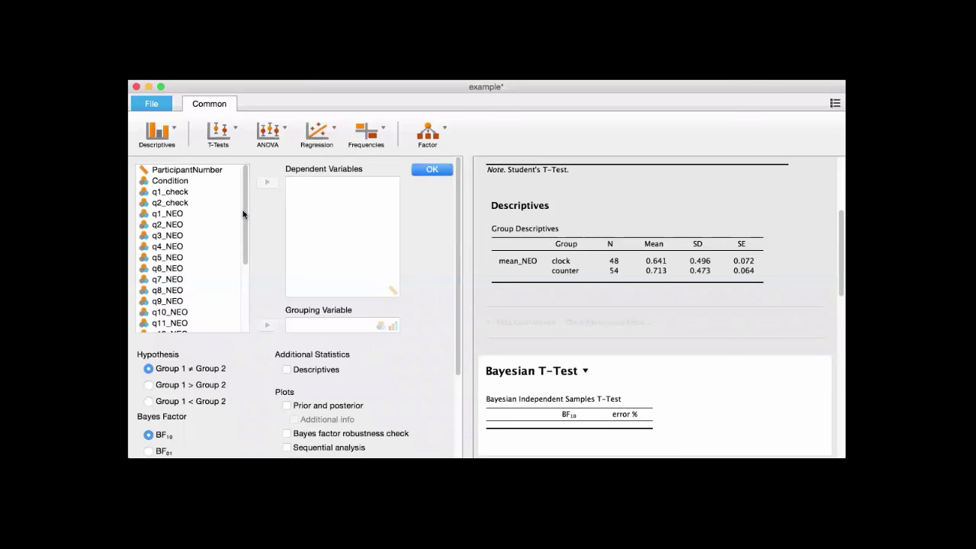
scroll(247, 229, down, 5)
drag(187, 236, 338, 197)
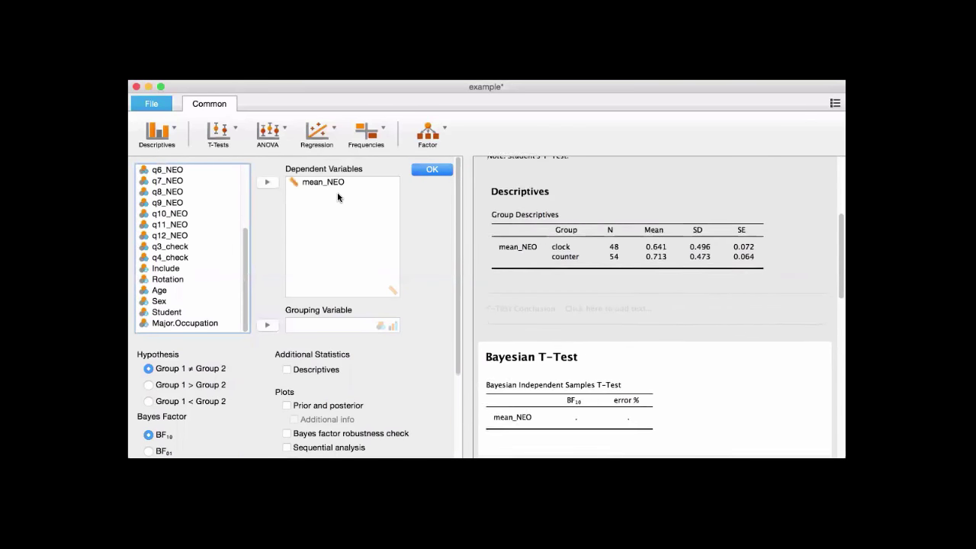
click(170, 280)
drag(316, 329, 315, 325)
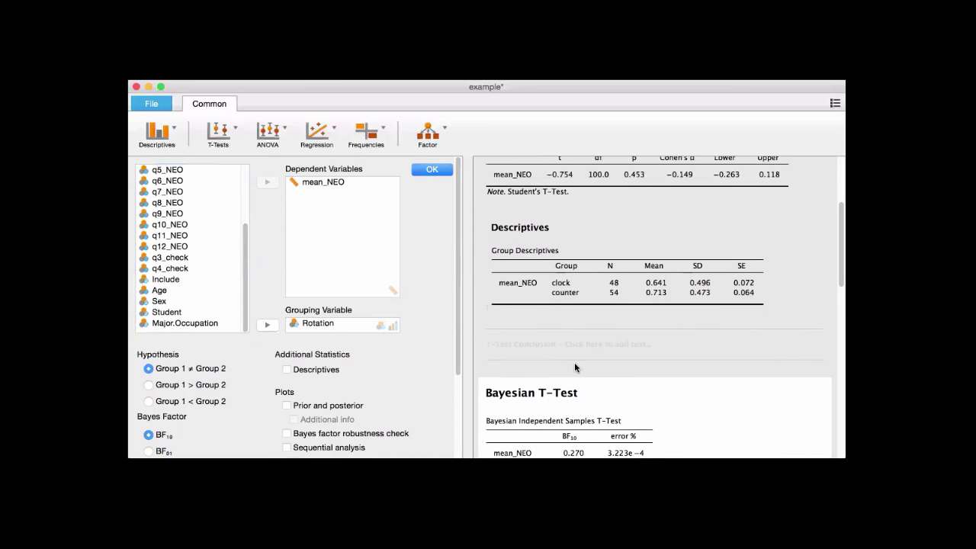
scroll(574, 363, down, 3)
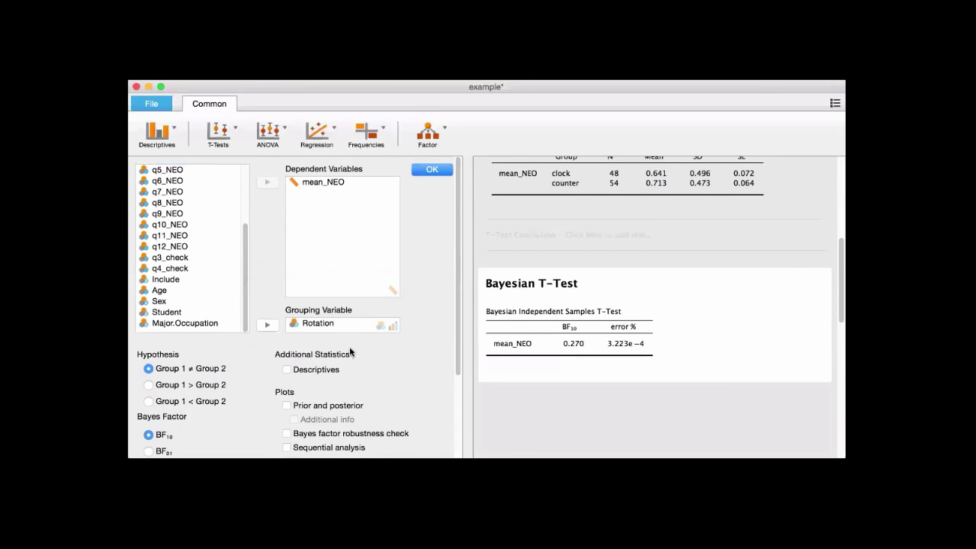
Try a Cauchy prior width of 0.3 for the Bayesian t-test and finally set it to 0.25
scroll(350, 350, down, 3)
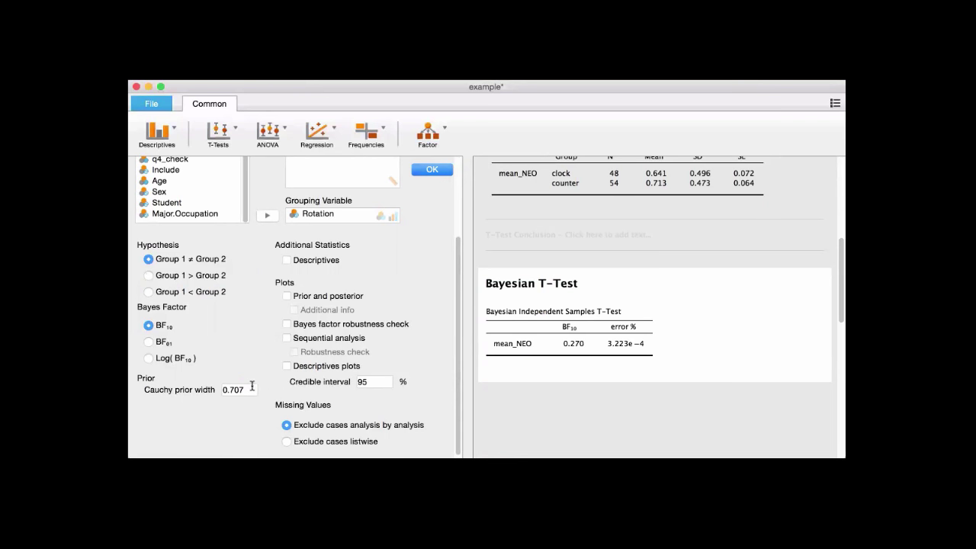
drag(246, 390, 205, 389)
text(0.3)
key(Return)
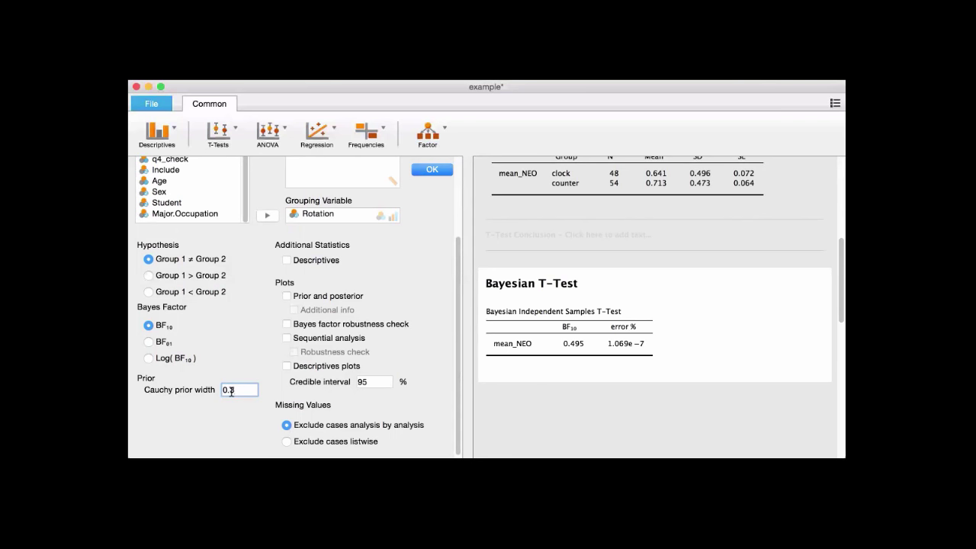
text(1)
Add the Bayes factor robustness check plot and switch the reported Bayes factor to BF01
click(287, 325)
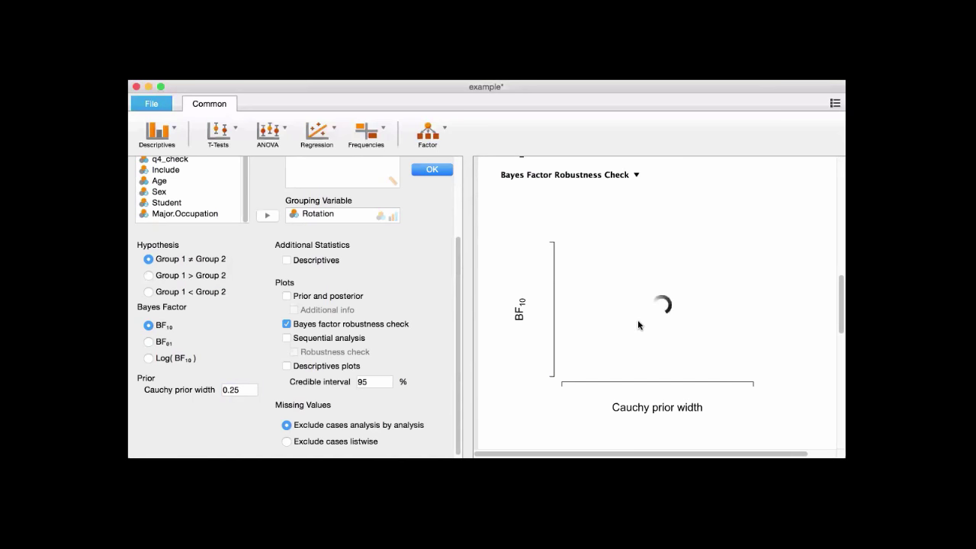
click(148, 344)
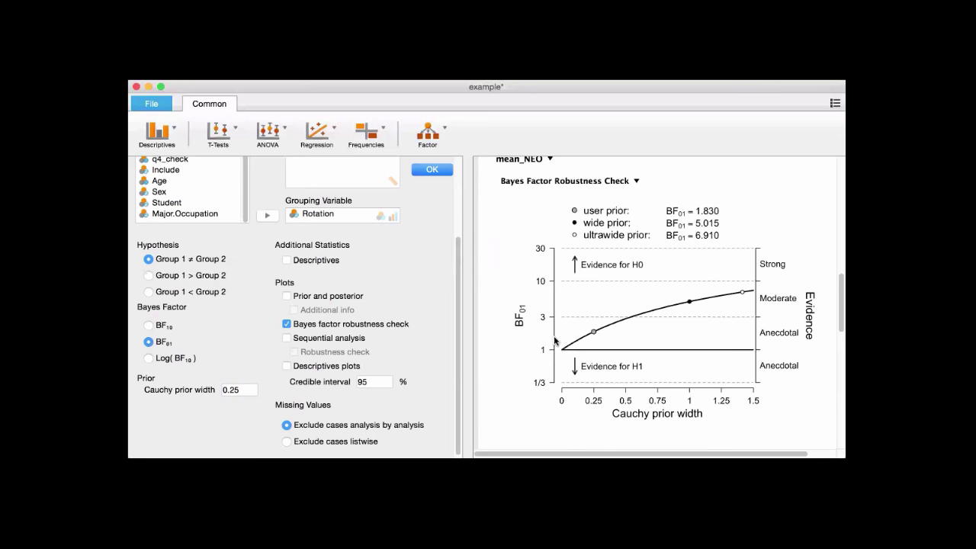
Add a note to the Bayes factor robustness check plot reading "We expect a large pop es, so blah" and close the analysis options
click(637, 182)
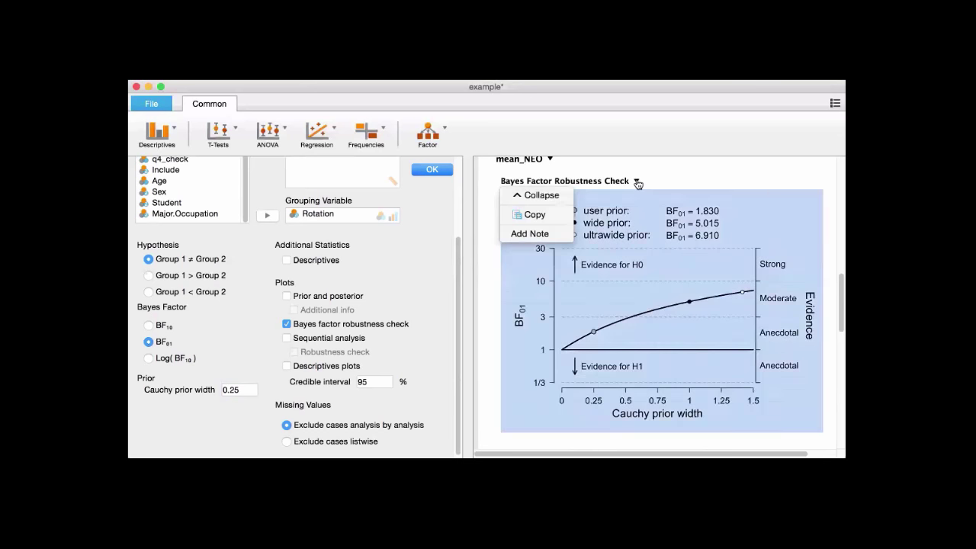
click(533, 233)
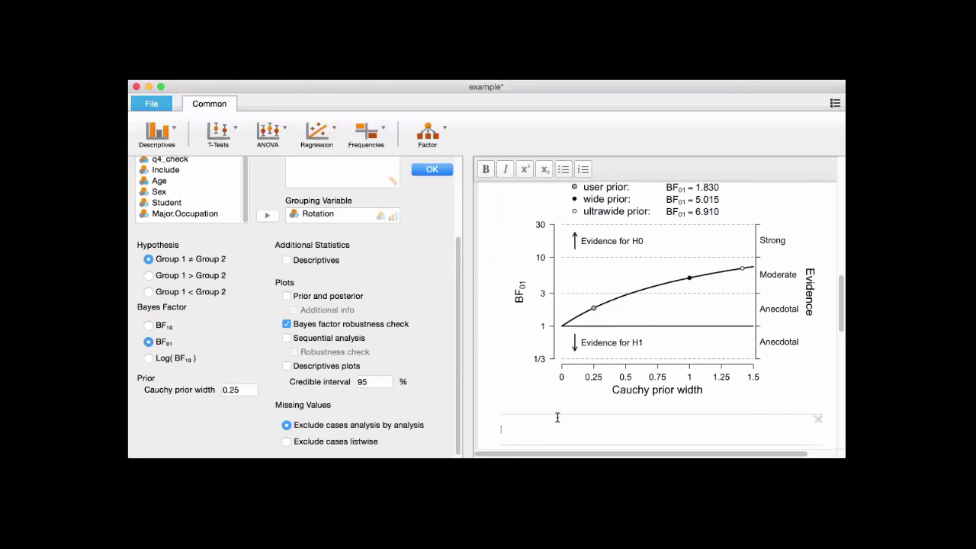
text(We expect)
text( a large)
text( pop e)
key(BackSpace)
text(pop es)
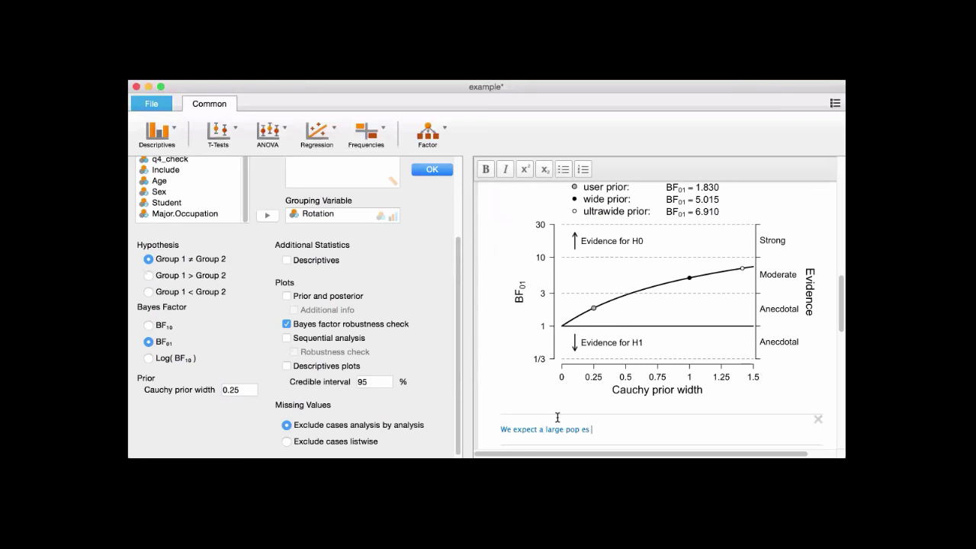
text( , so blah)
key(Return)
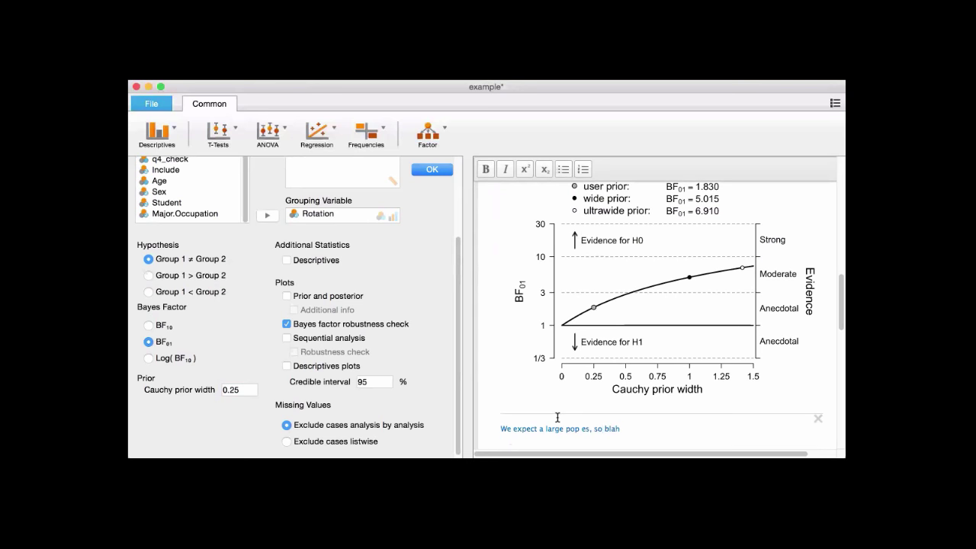
click(513, 396)
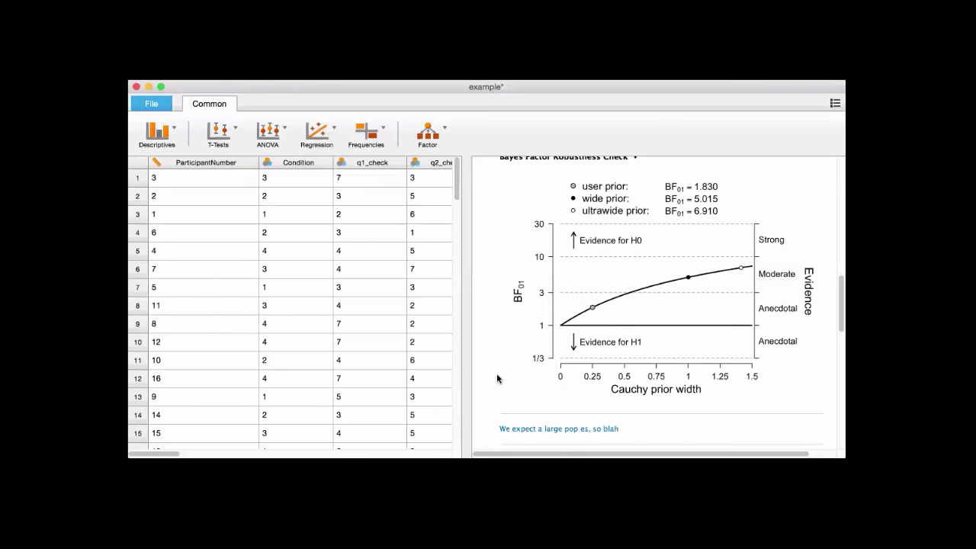
Review the results and save the updated analysis over example.jasp in the Fun things project's osfstorage folder
scroll(519, 343, up, 8)
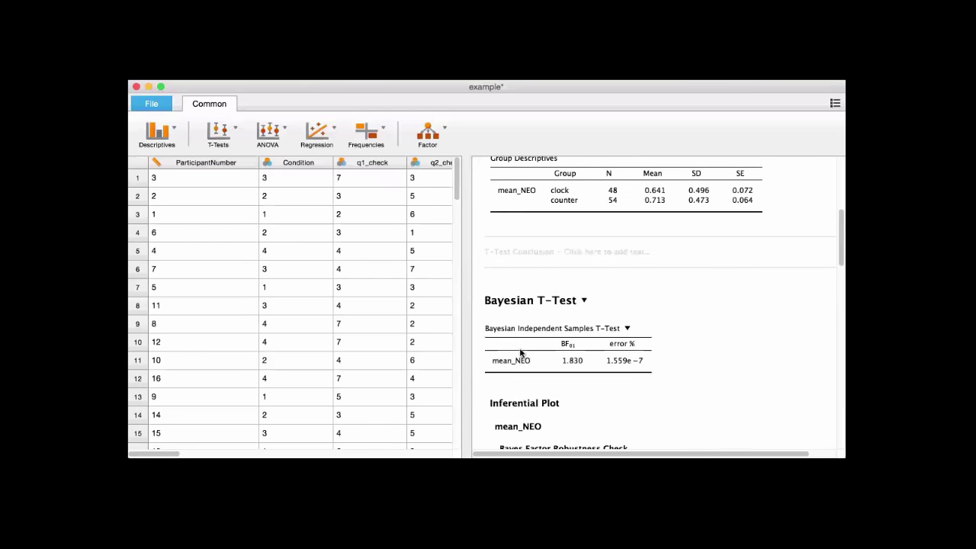
scroll(523, 351, up, 3)
scroll(525, 349, down, 6)
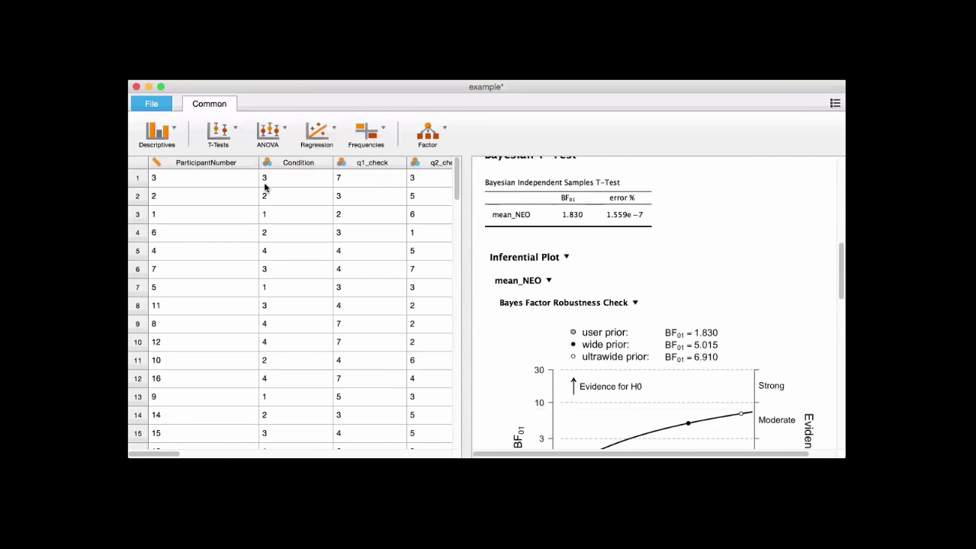
click(147, 100)
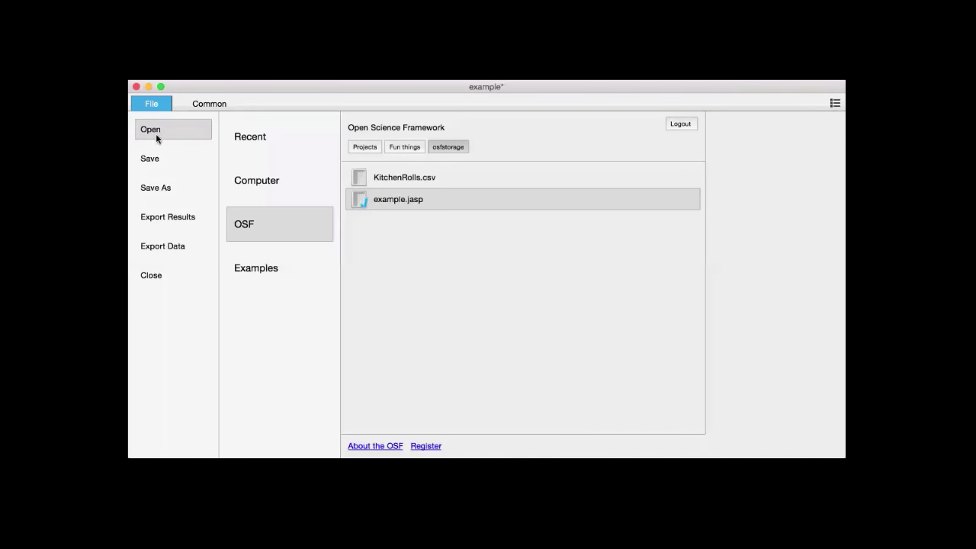
click(164, 161)
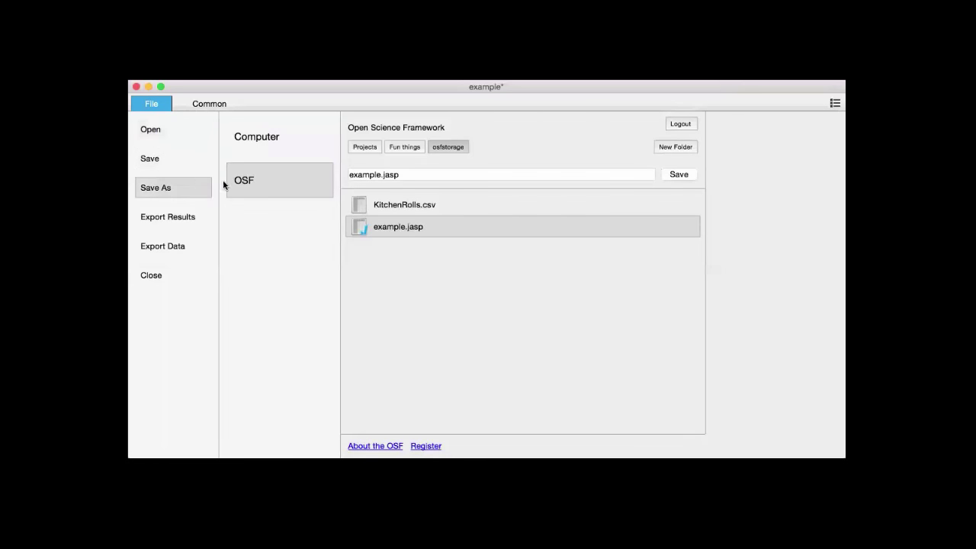
click(683, 175)
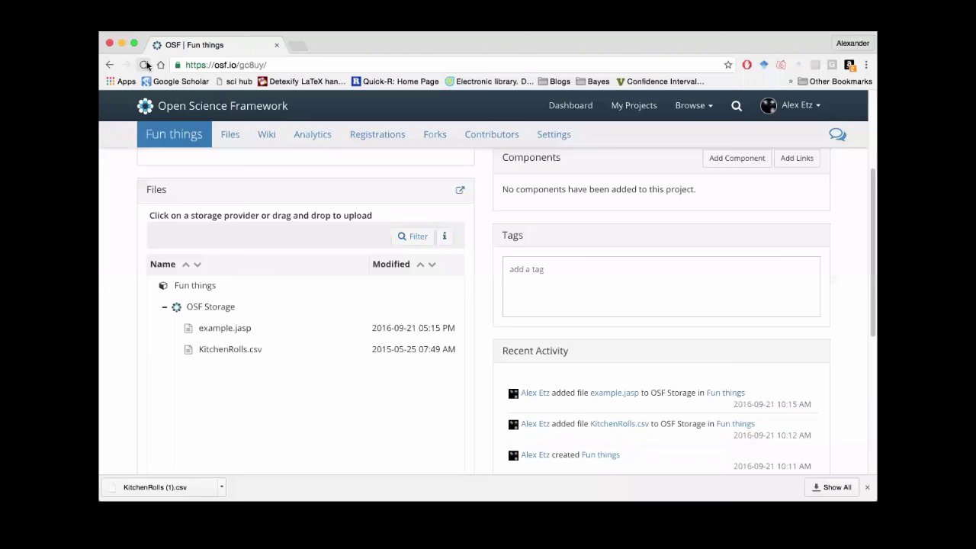
Switch to the browser and reload the Fun things project page to check the modification date of example.jasp
click(145, 65)
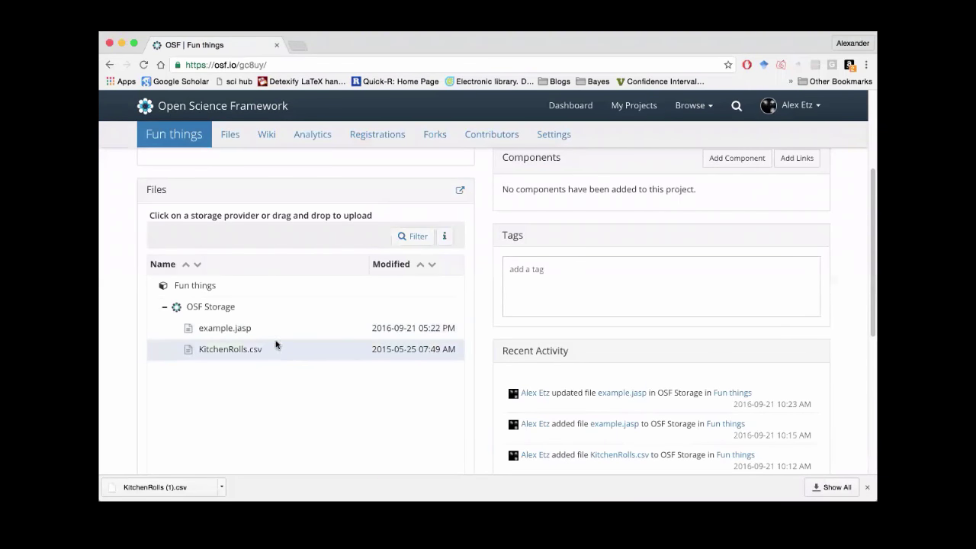
Open example.jasp from the Fun things project's file list and look over its rendered t-test results
click(313, 327)
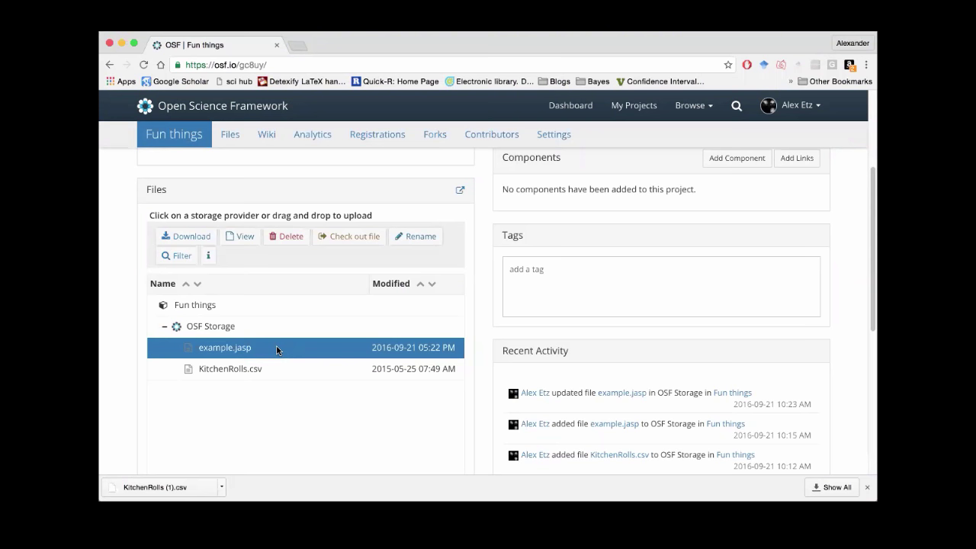
click(238, 349)
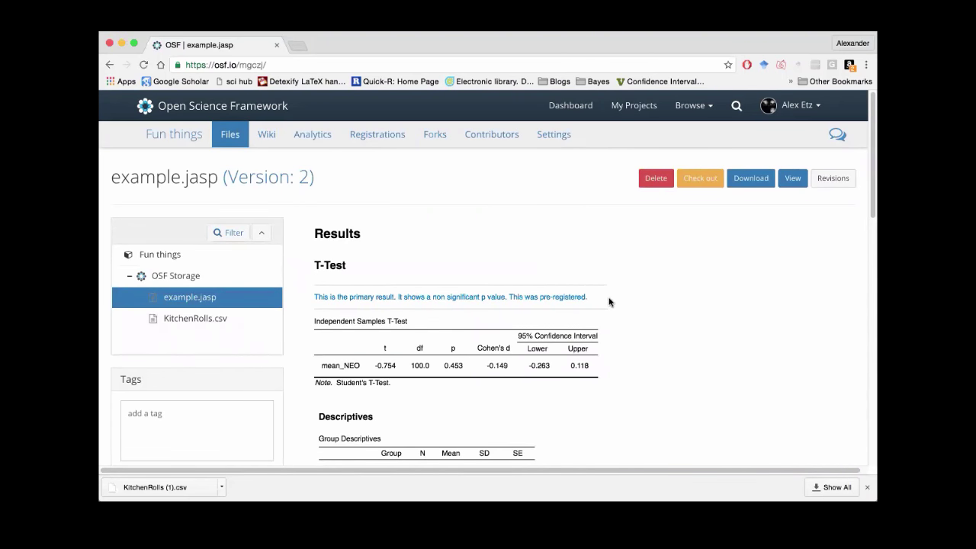
scroll(609, 302, down, 2)
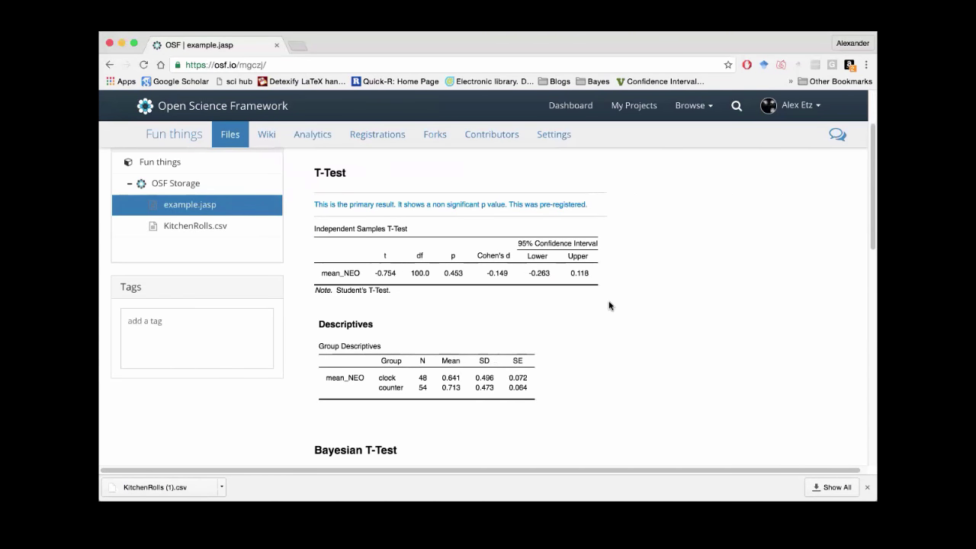
scroll(610, 307, up, 1)
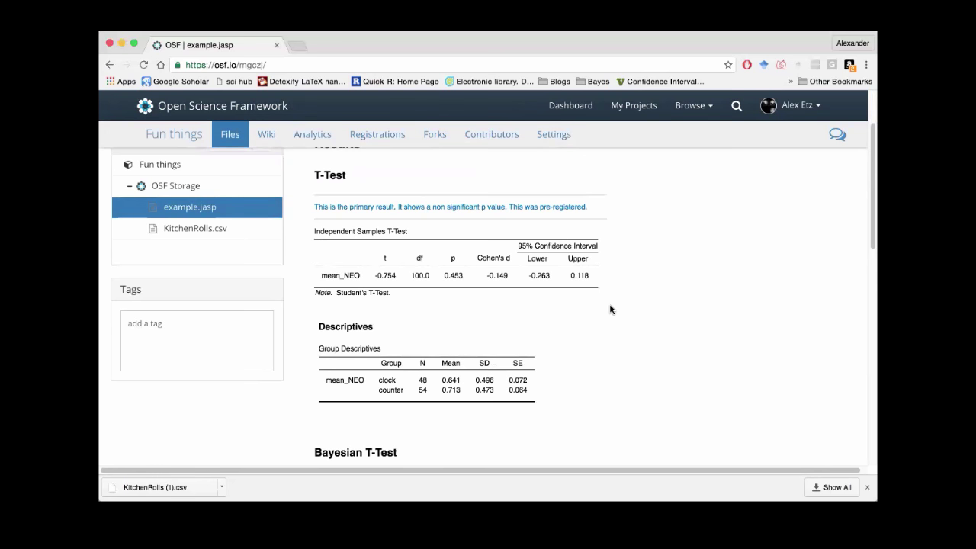
scroll(610, 309, up, 3)
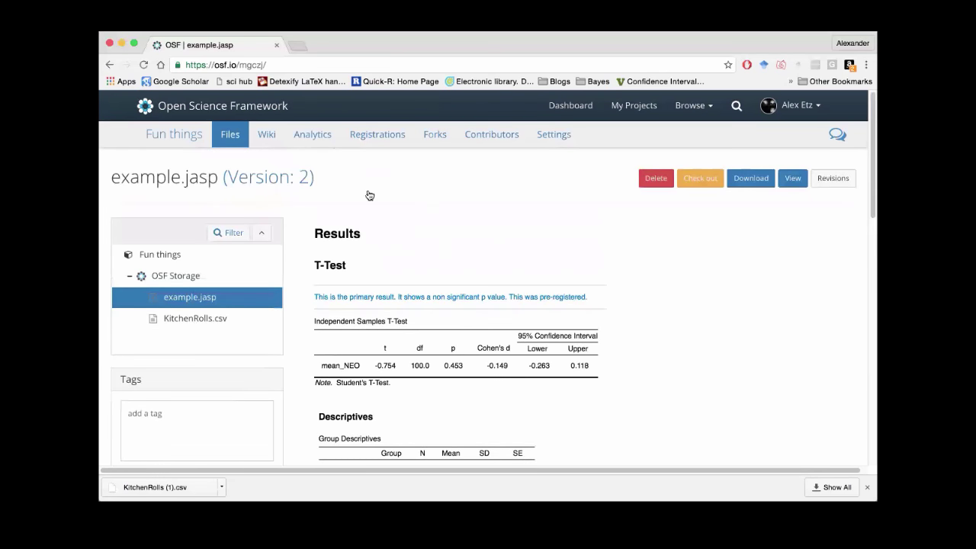
Check the revision history of example.jasp, return to its preview and examine the results through the Bayes factor robustness plot
click(305, 180)
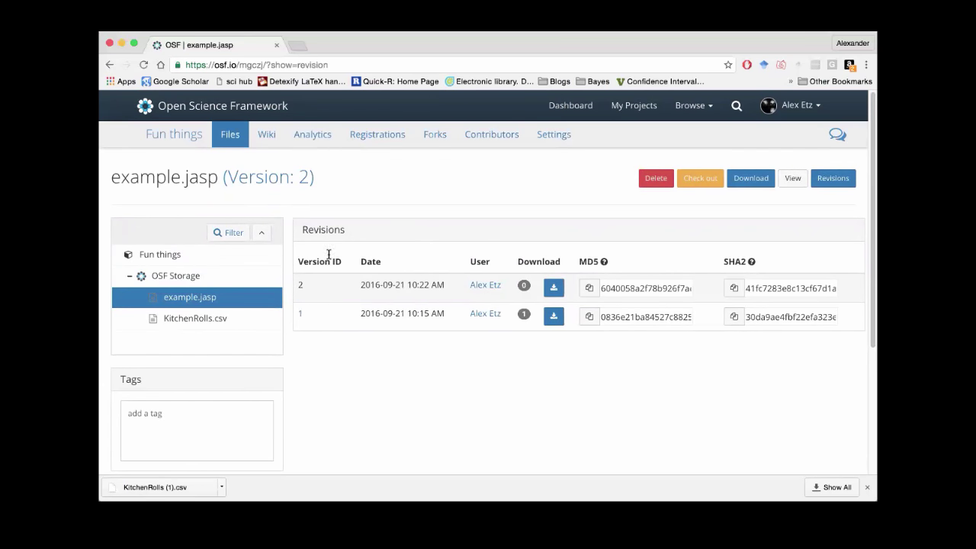
click(206, 304)
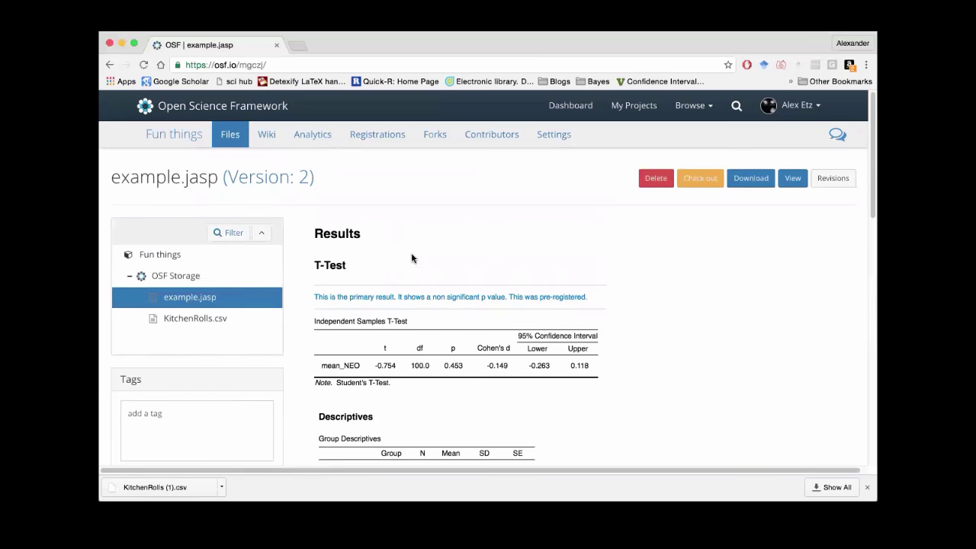
scroll(410, 292, down, 1)
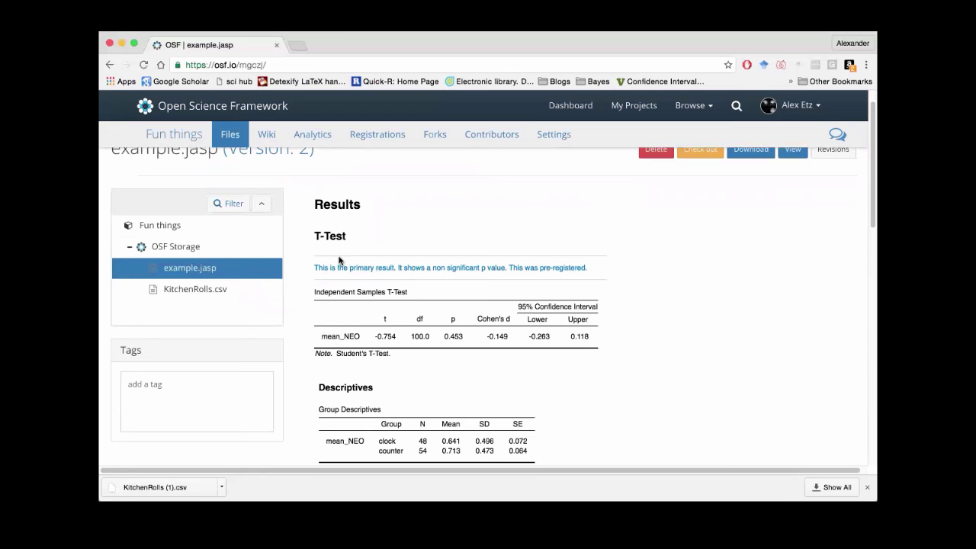
scroll(339, 261, down, 5)
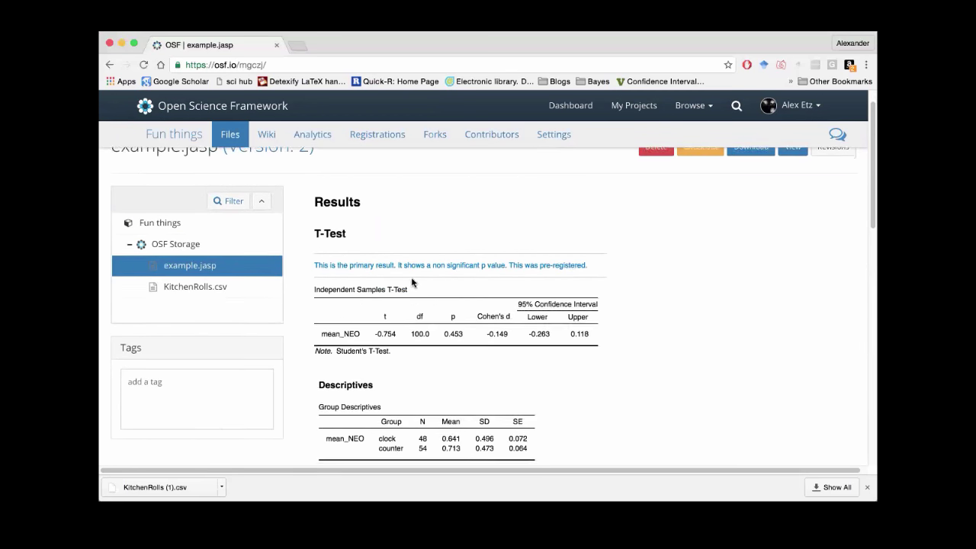
scroll(410, 281, up, 7)
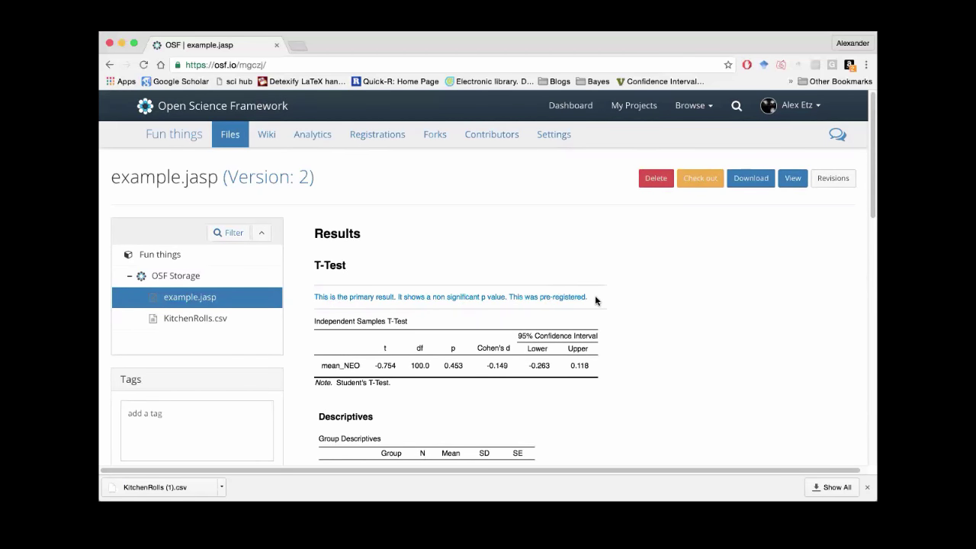
scroll(577, 307, down, 10)
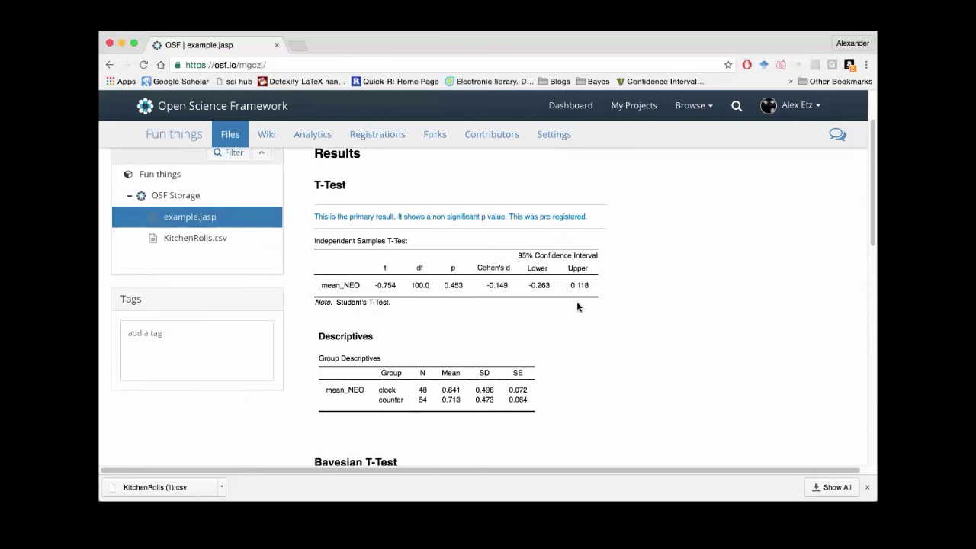
scroll(577, 307, down, 3)
scroll(577, 305, up, 6)
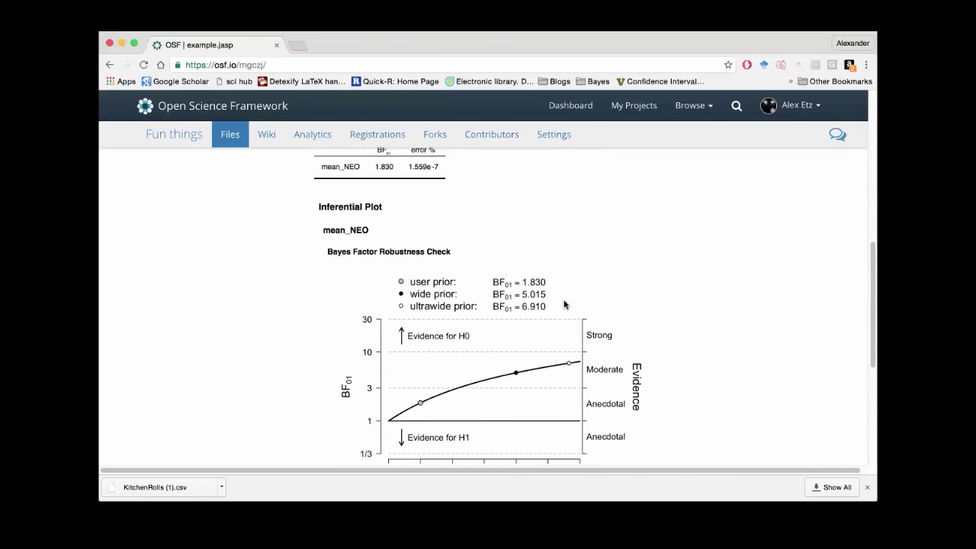
scroll(417, 348, down, 3)
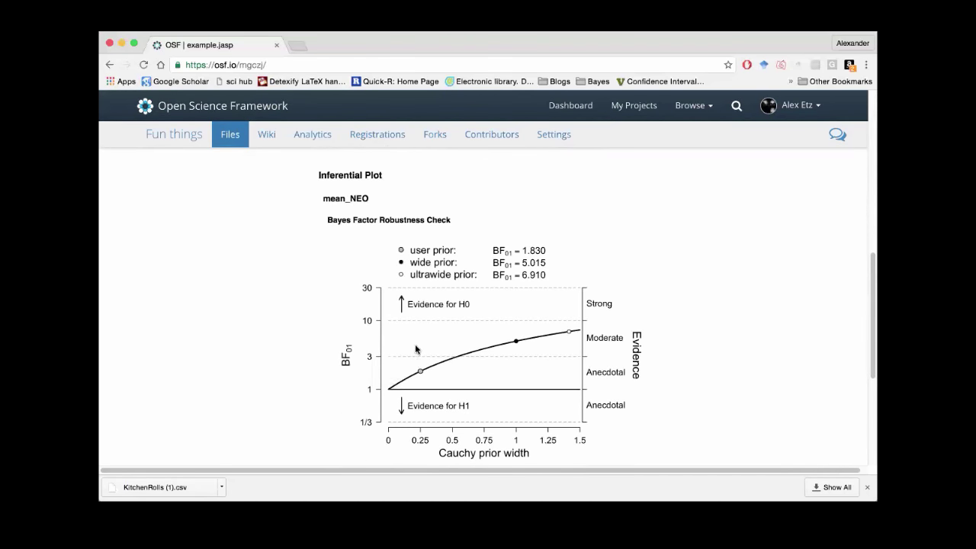
scroll(539, 387, up, 15)
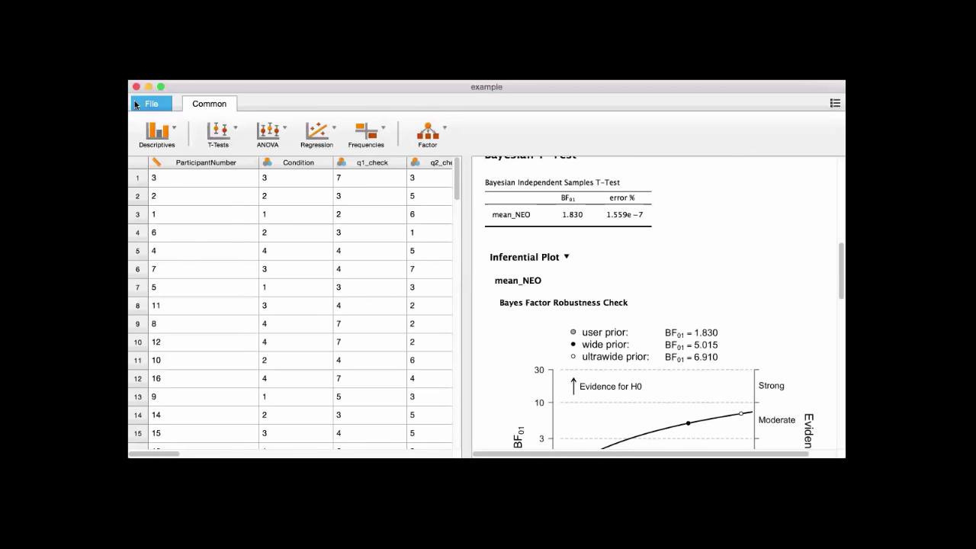
Switch to JASP and compare the Bayesian t-test table, the robustness check plot and its note with the online preview
click(150, 111)
click(217, 107)
scroll(635, 350, down, 3)
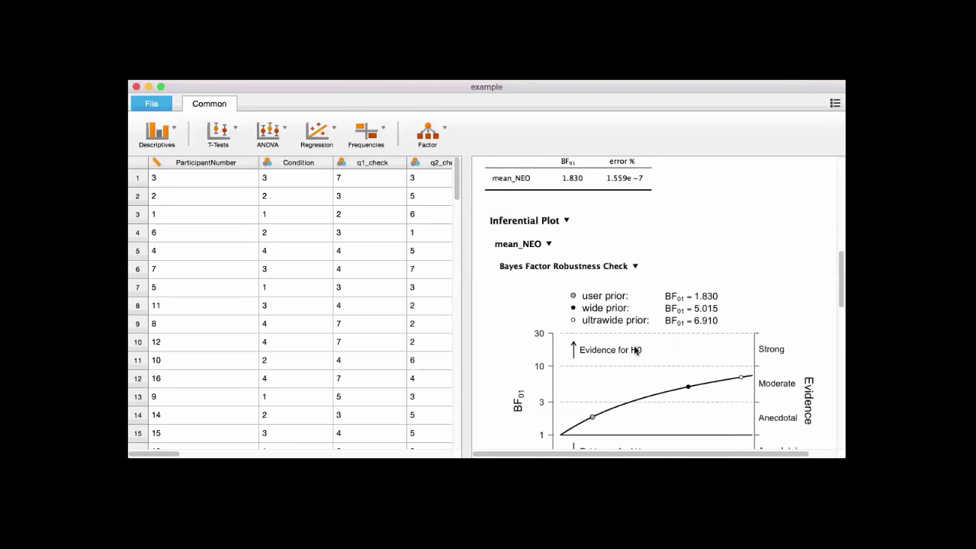
scroll(634, 350, up, 5)
scroll(634, 350, down, 6)
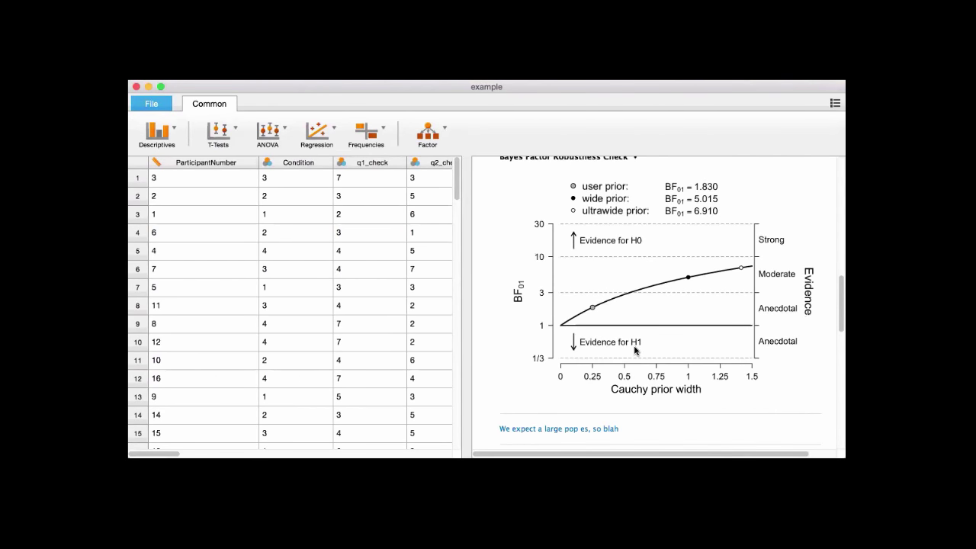
scroll(634, 350, up, 5)
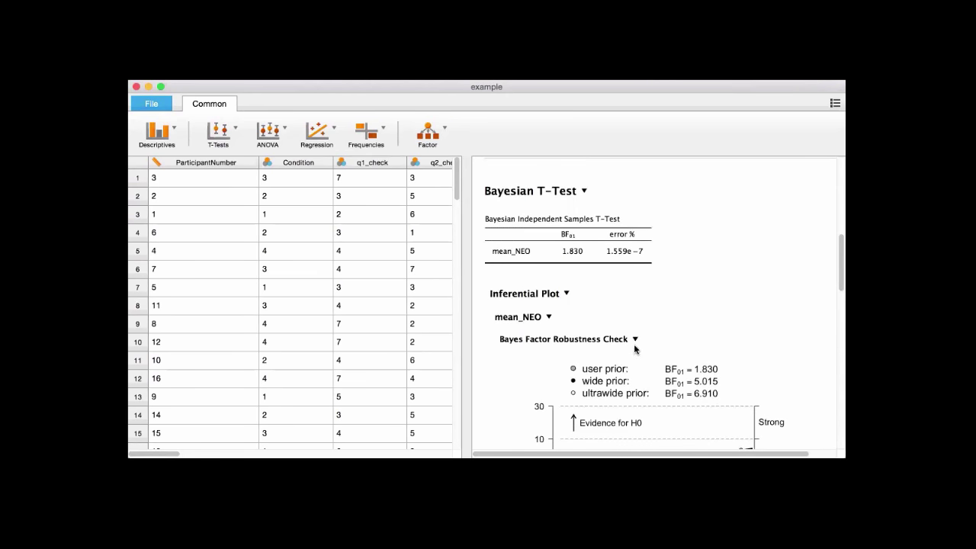
scroll(635, 350, down, 3)
scroll(634, 350, up, 4)
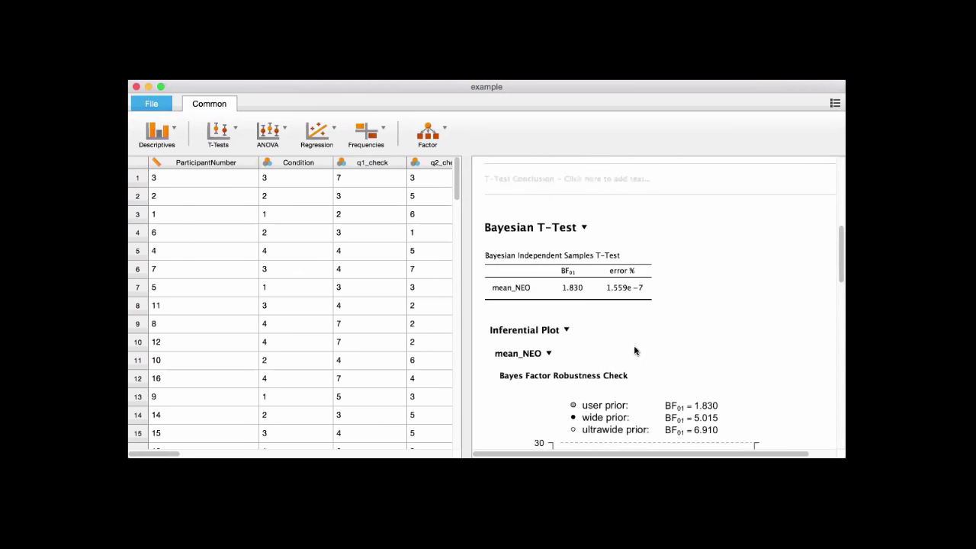
Save the analysis to the computer as example in the Downloads folder, replacing the existing example.jasp
click(144, 108)
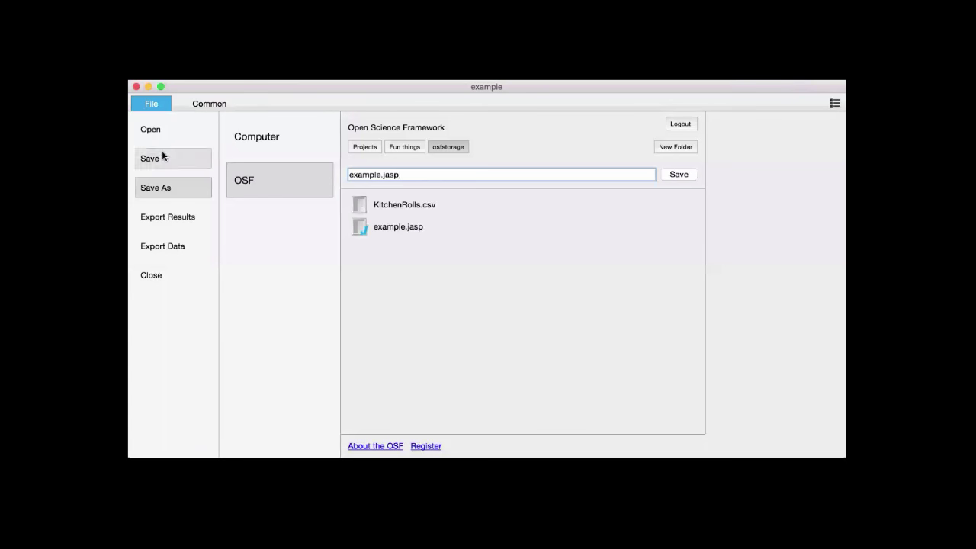
click(242, 150)
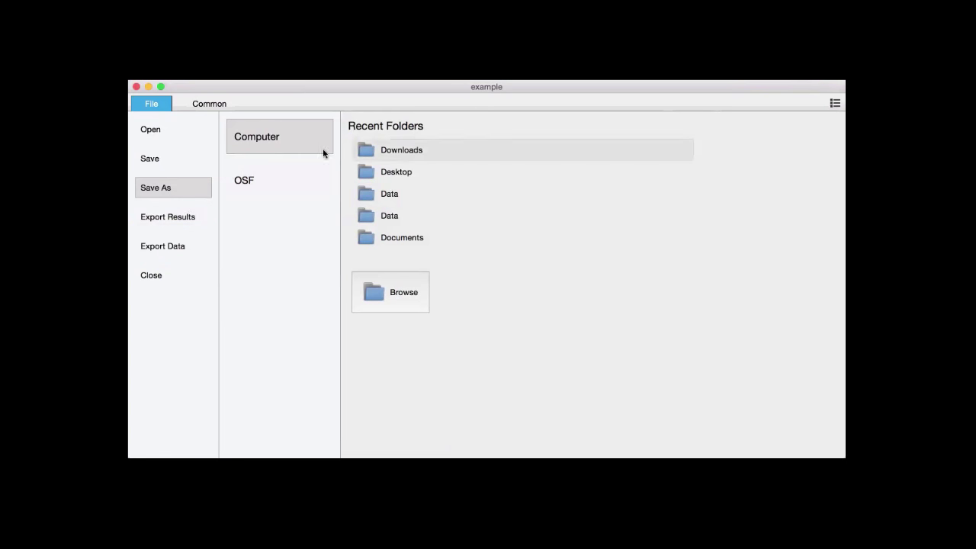
click(403, 158)
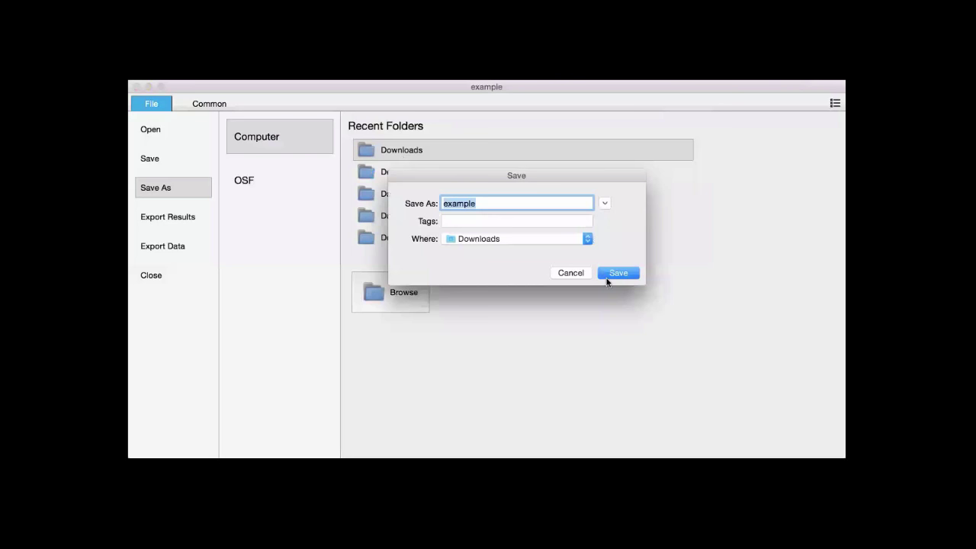
click(617, 274)
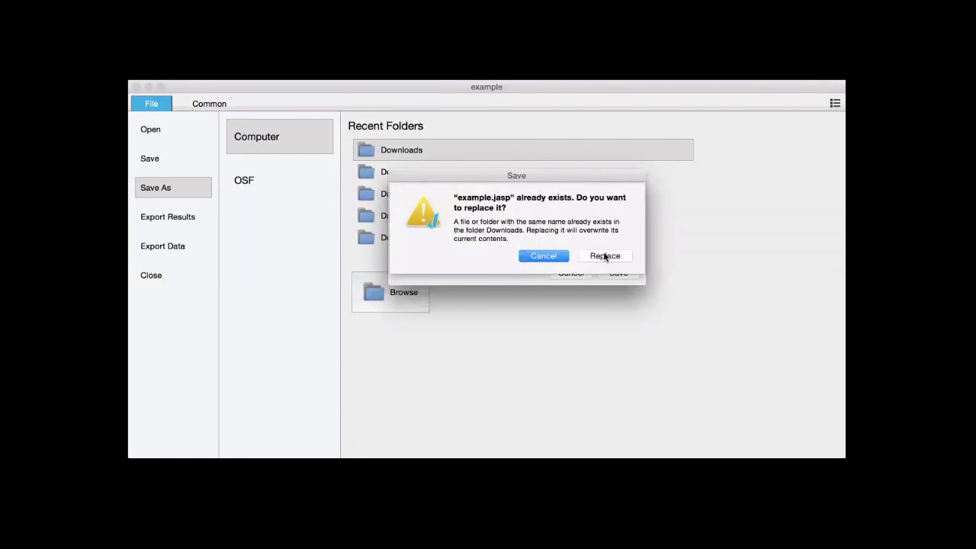
click(604, 256)
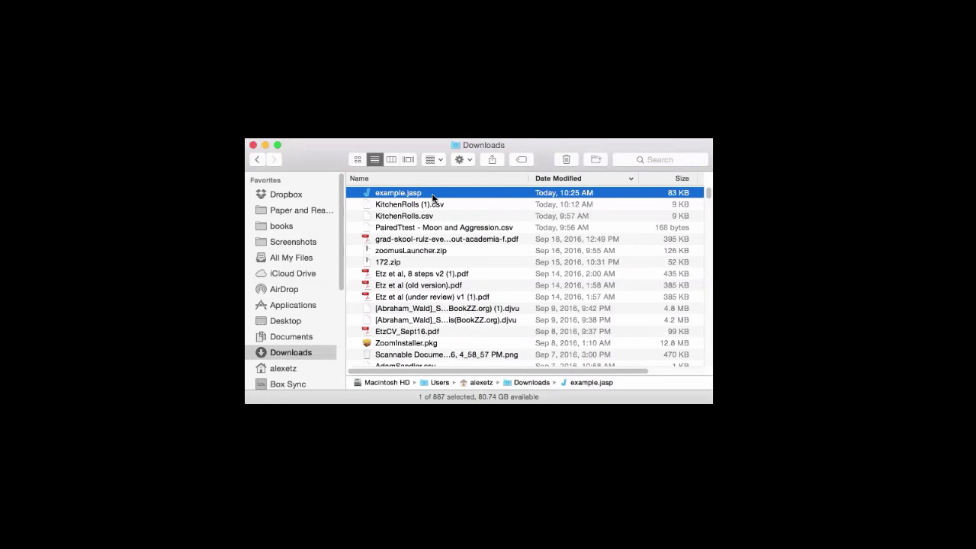
In Finder's Downloads folder, rename example.jasp to example.zip and accept the extension change
right_click(432, 197)
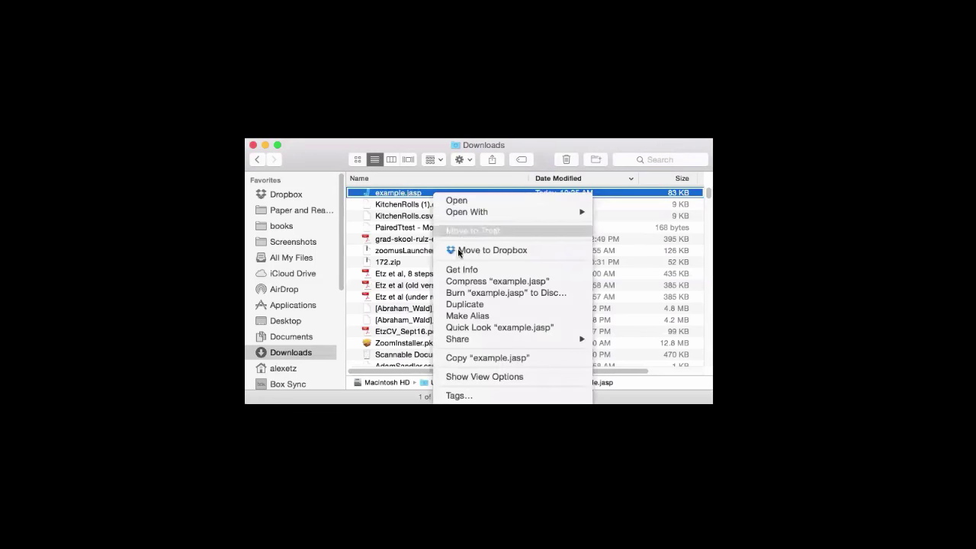
click(469, 306)
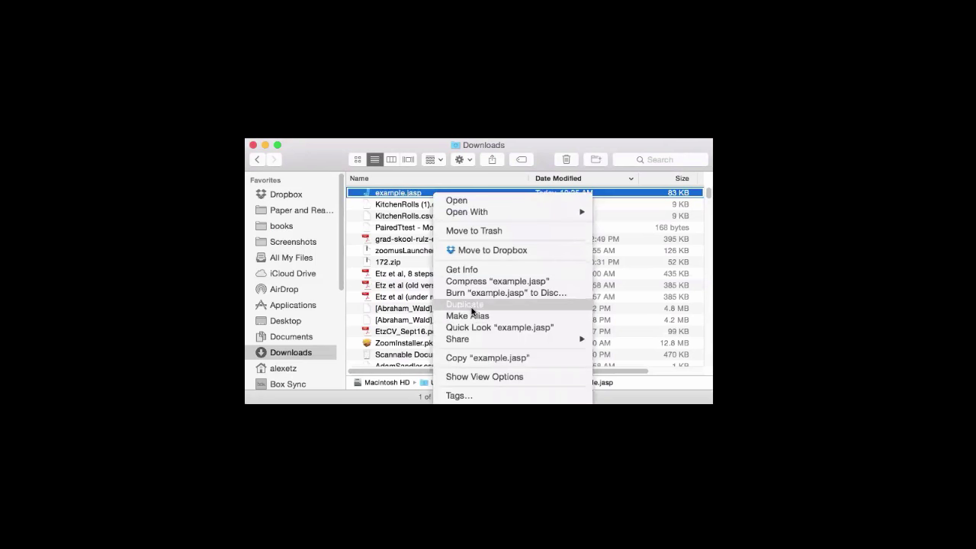
click(414, 196)
click(414, 199)
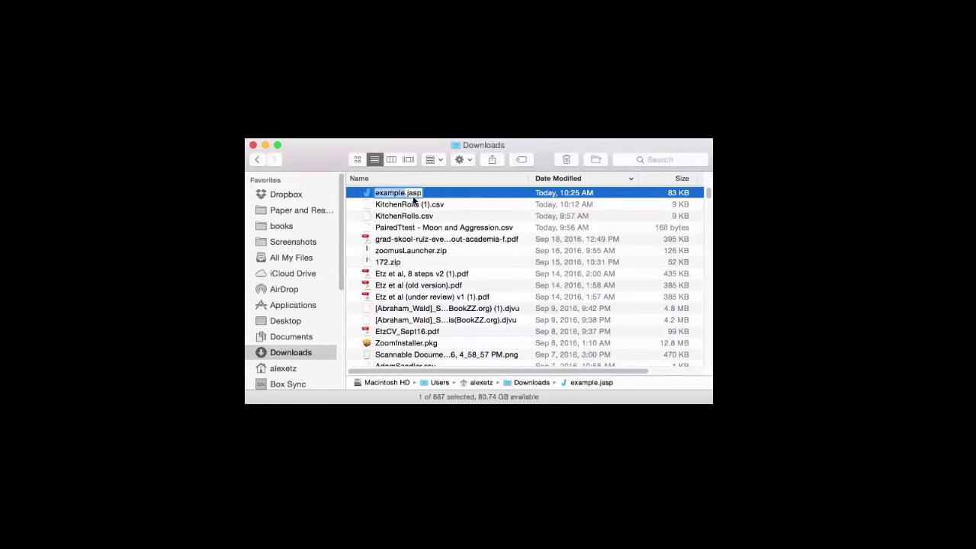
click(406, 193)
drag(407, 192, 425, 195)
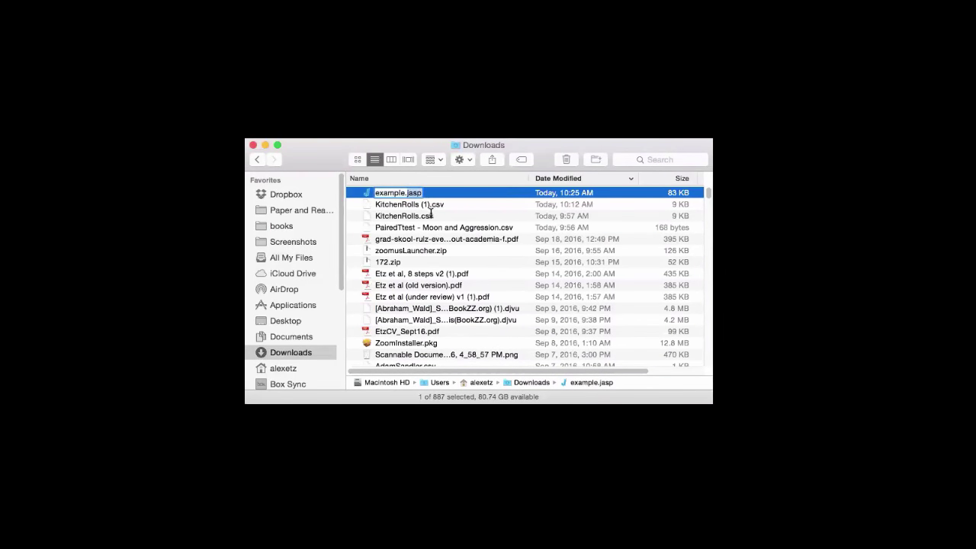
text(.zip)
key(Return)
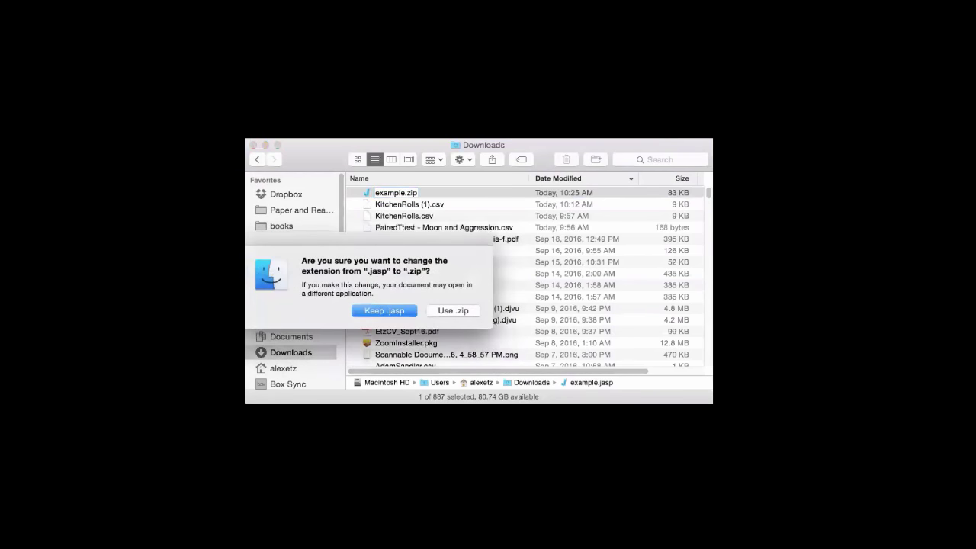
click(466, 310)
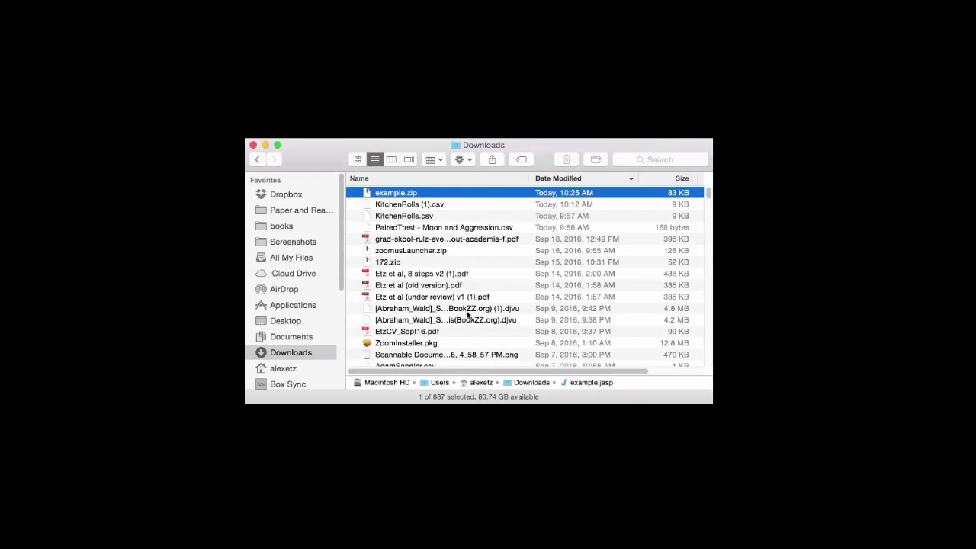
Extract example.zip, open the resulting example folder and inspect its META-INF folder and the folder 1 inside resources
double_click(428, 197)
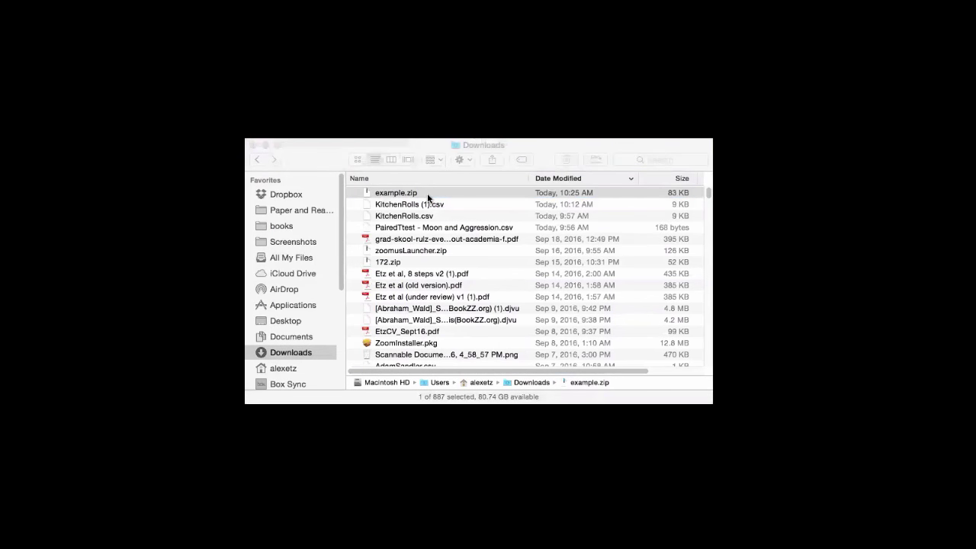
double_click(424, 194)
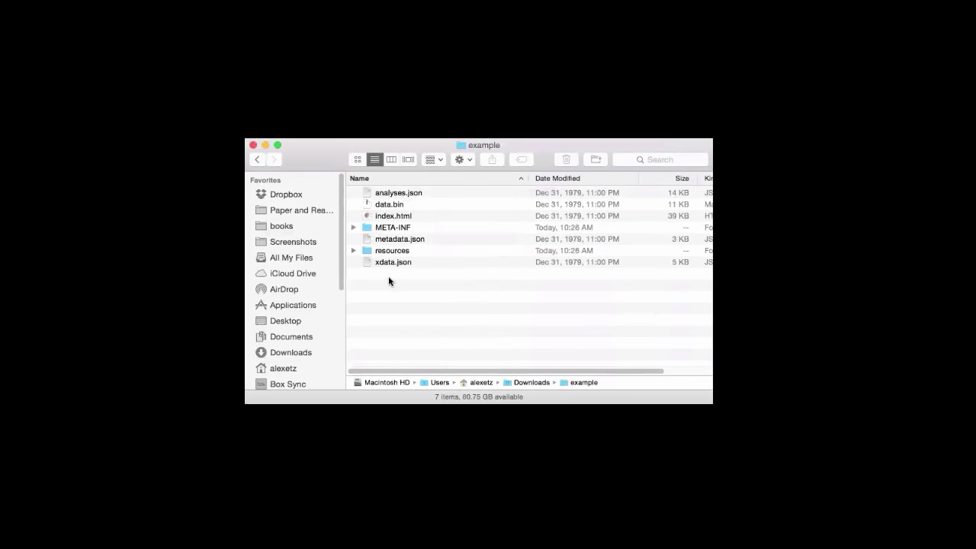
double_click(367, 228)
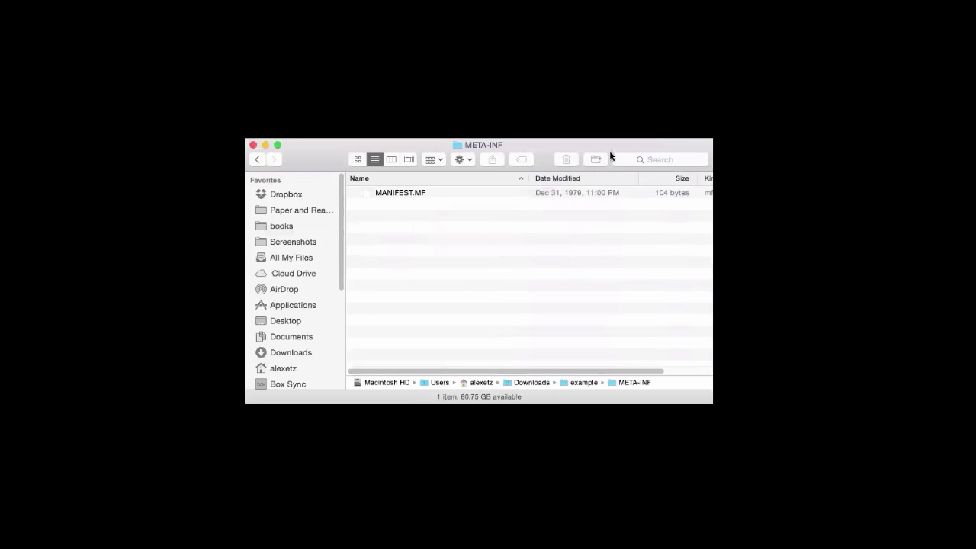
click(256, 159)
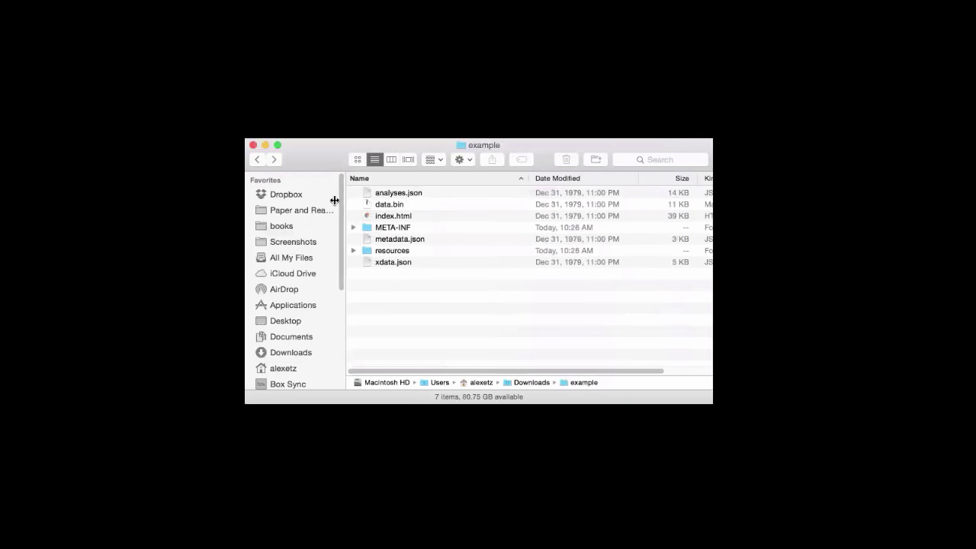
click(388, 252)
double_click(388, 253)
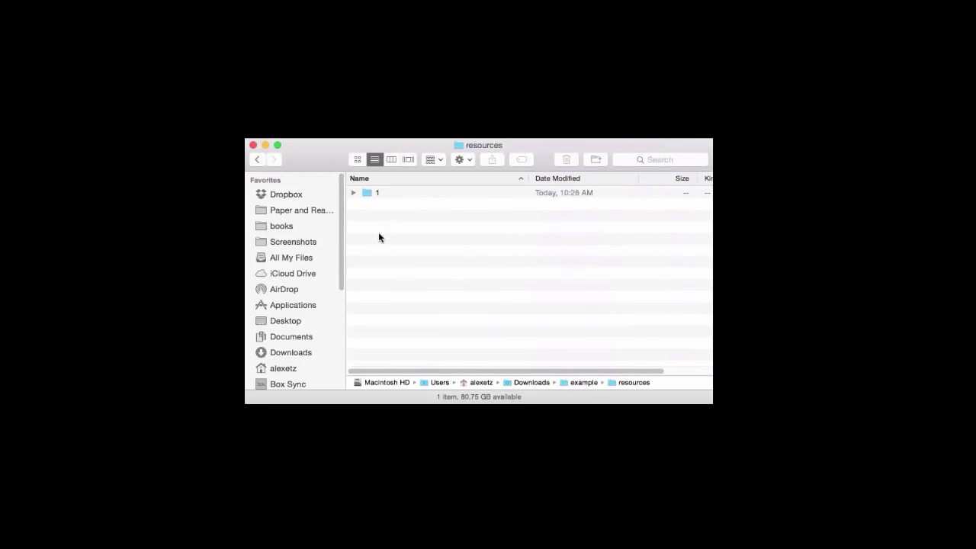
double_click(380, 197)
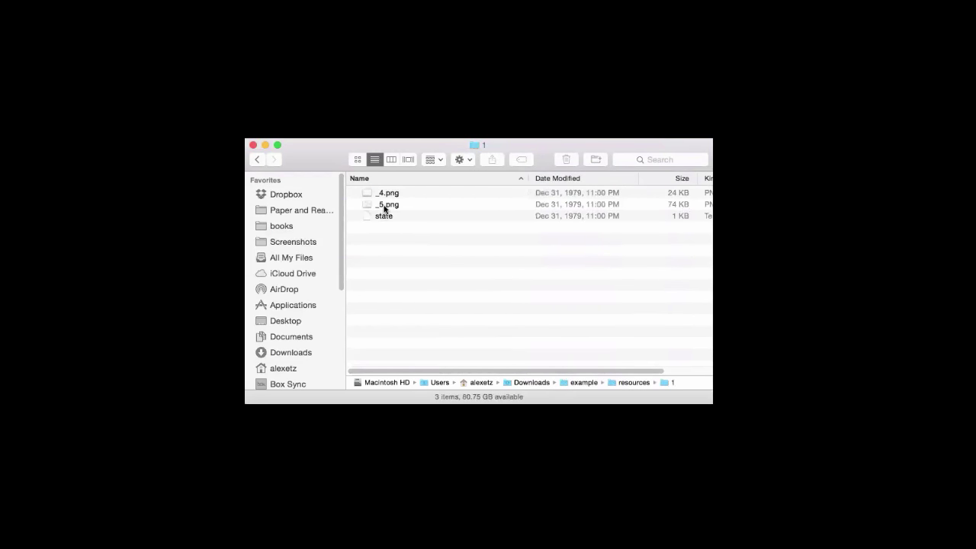
Preview the image _5.png from folder 1, close the preview and go back up to the example folder
click(385, 204)
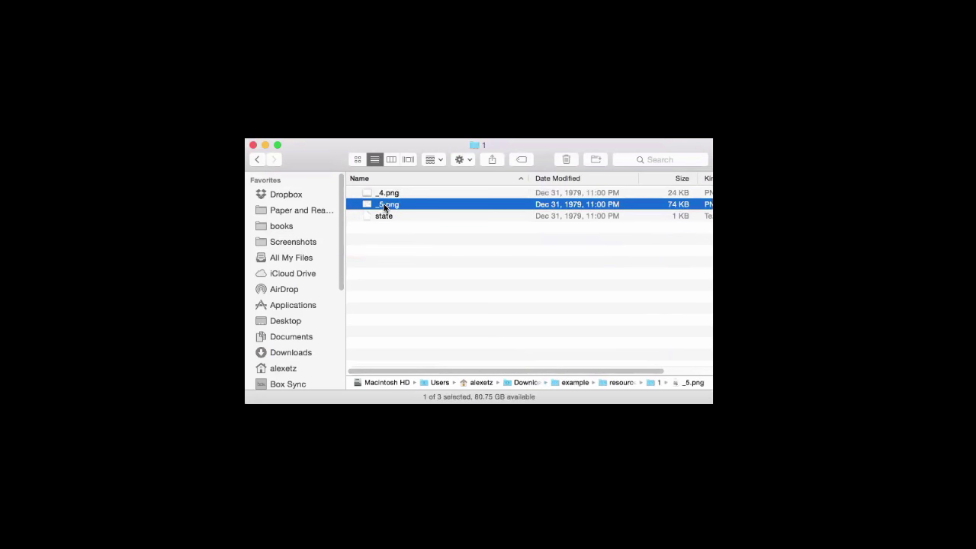
key(space)
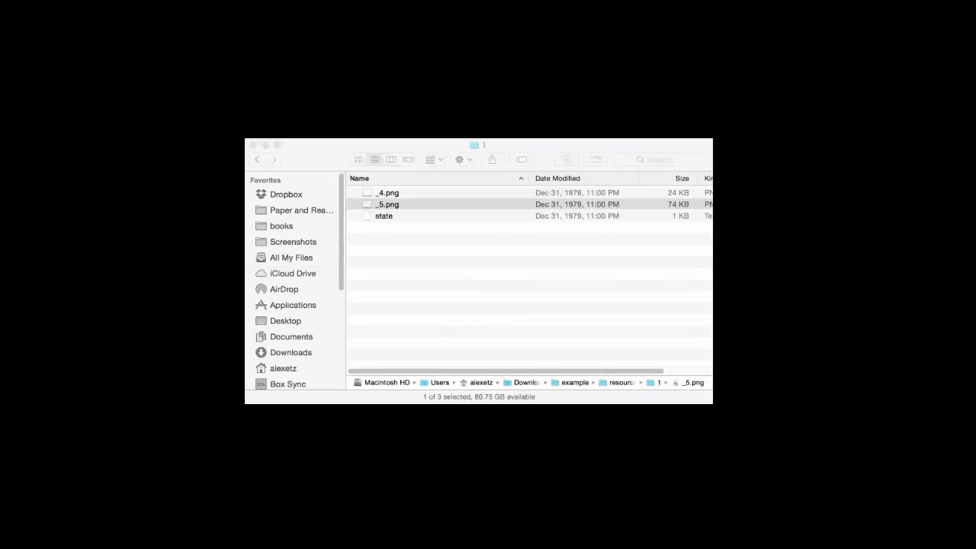
click(405, 202)
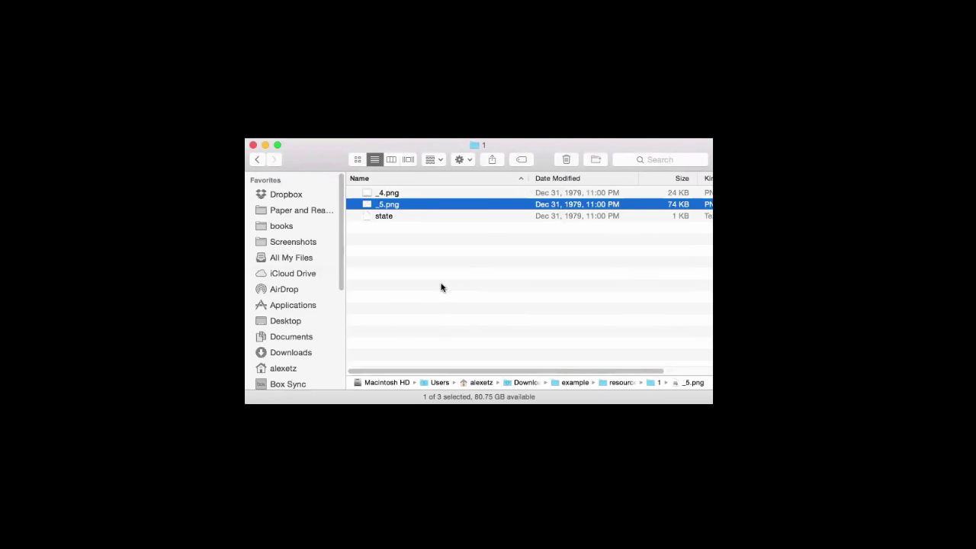
click(259, 159)
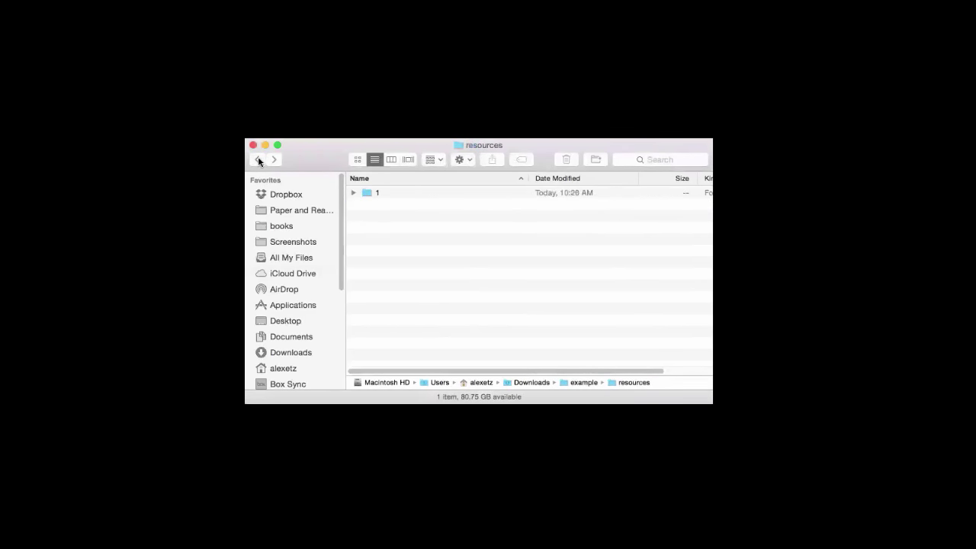
click(259, 159)
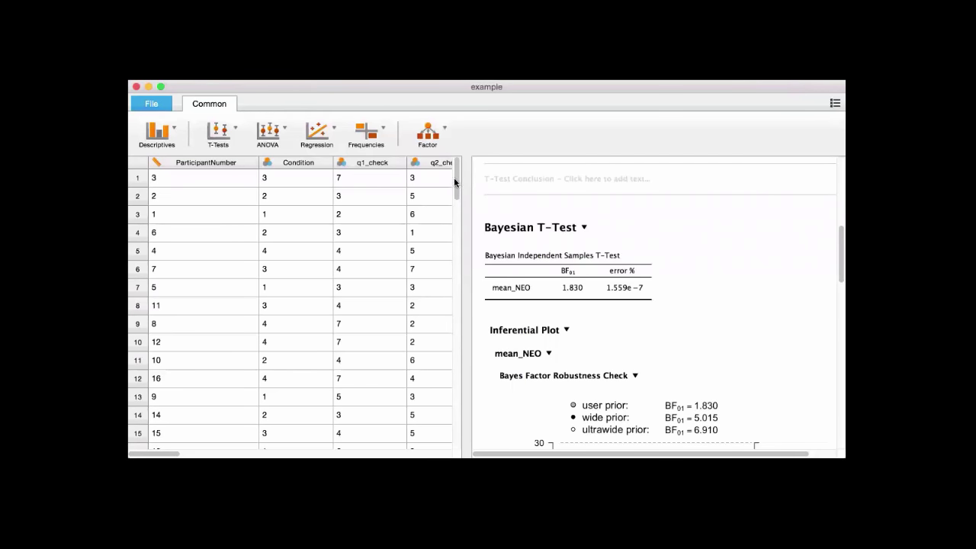
scroll(455, 181, down, 15)
scroll(456, 190, up, 20)
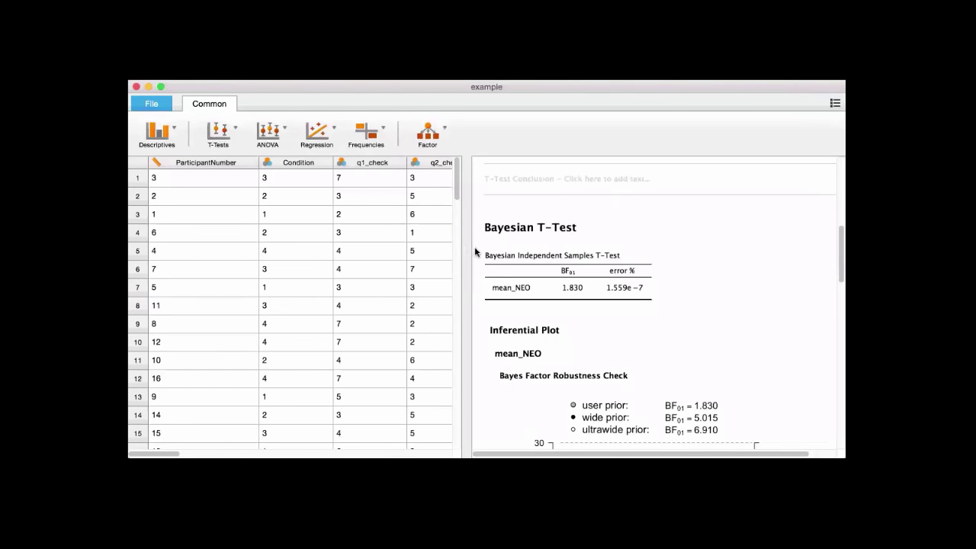